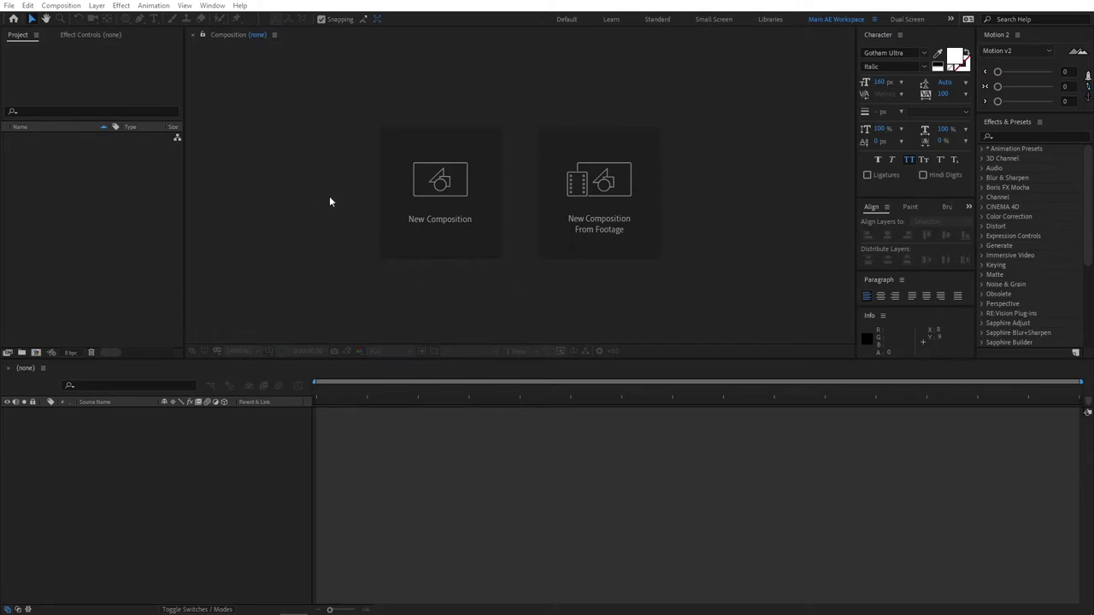
Create a composition named Patterns with a size of 1920 × 1080 px.
{"action": "left_click", "coordinate": [439, 184]}
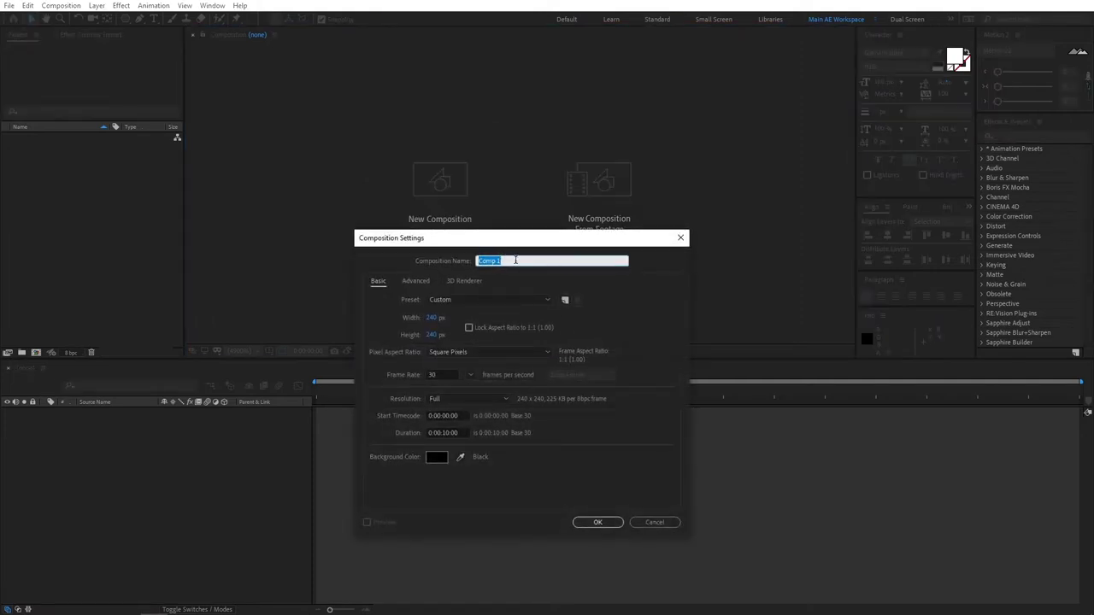
{"action": "type", "text": "Patterns"}
{"action": "left_click", "coordinate": [432, 317]}
{"action": "type", "text": "1920"}
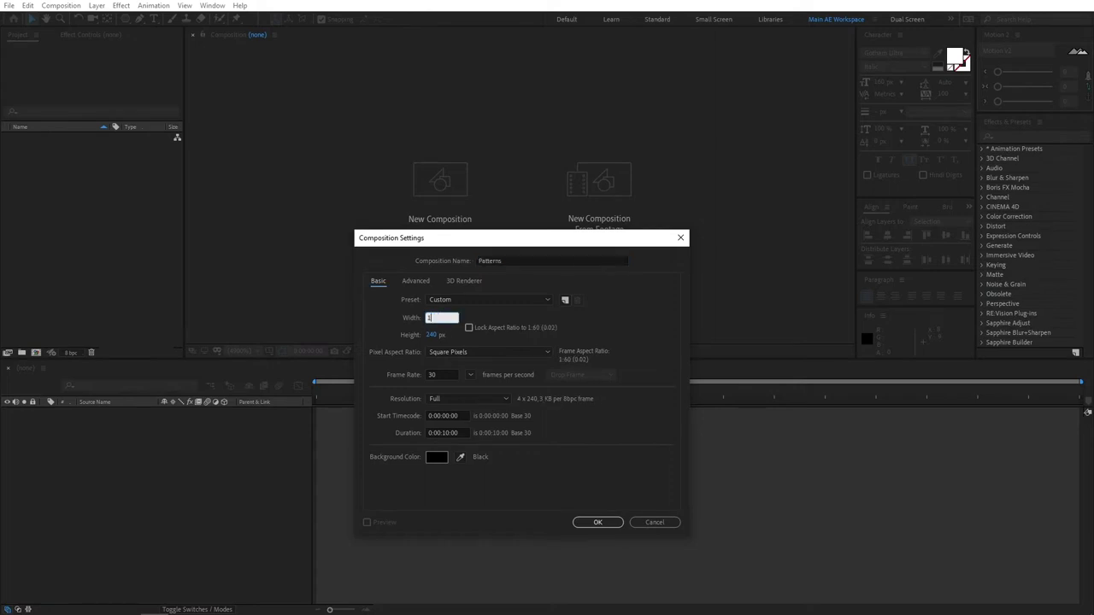
{"action": "left_click", "coordinate": [433, 334]}
{"action": "type", "text": "1080"}
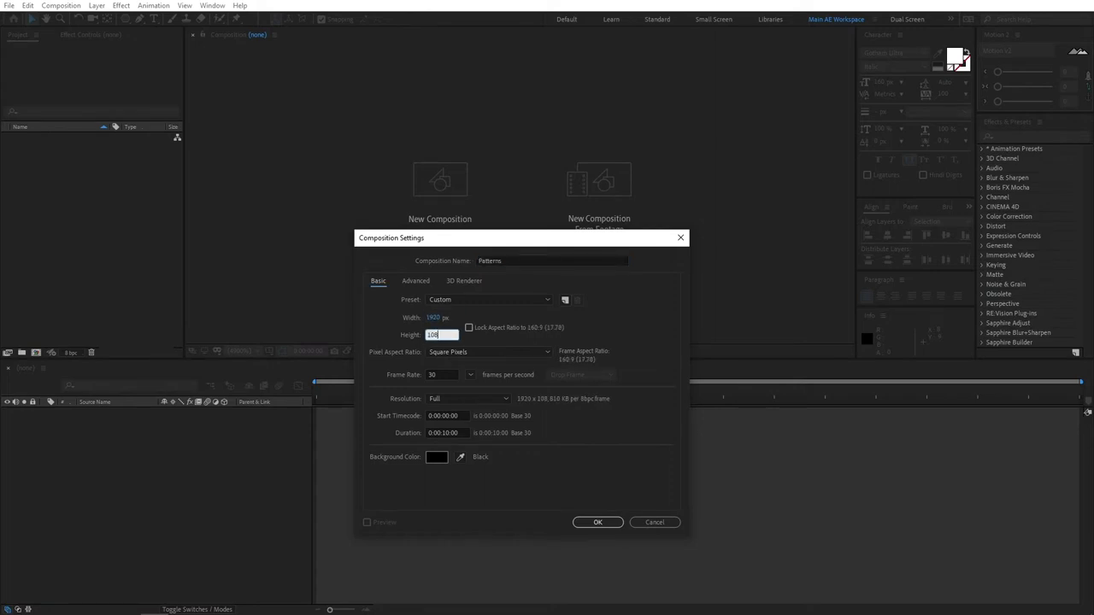
{"action": "left_click", "coordinate": [536, 342]}
{"action": "left_click", "coordinate": [435, 376]}
{"action": "left_click", "coordinate": [612, 460]}
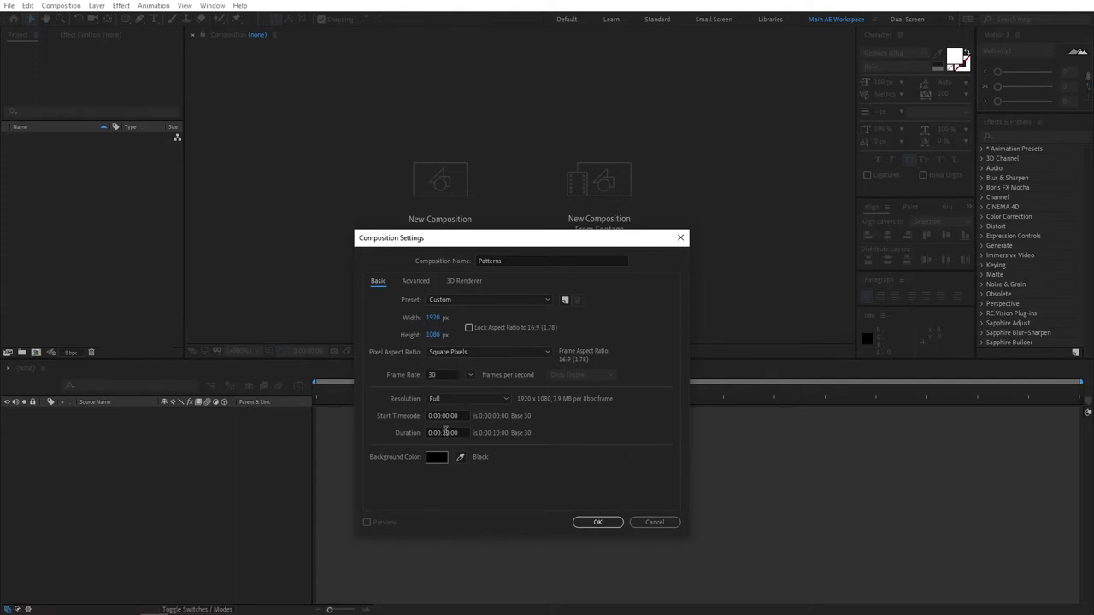
{"action": "left_click", "coordinate": [597, 521]}
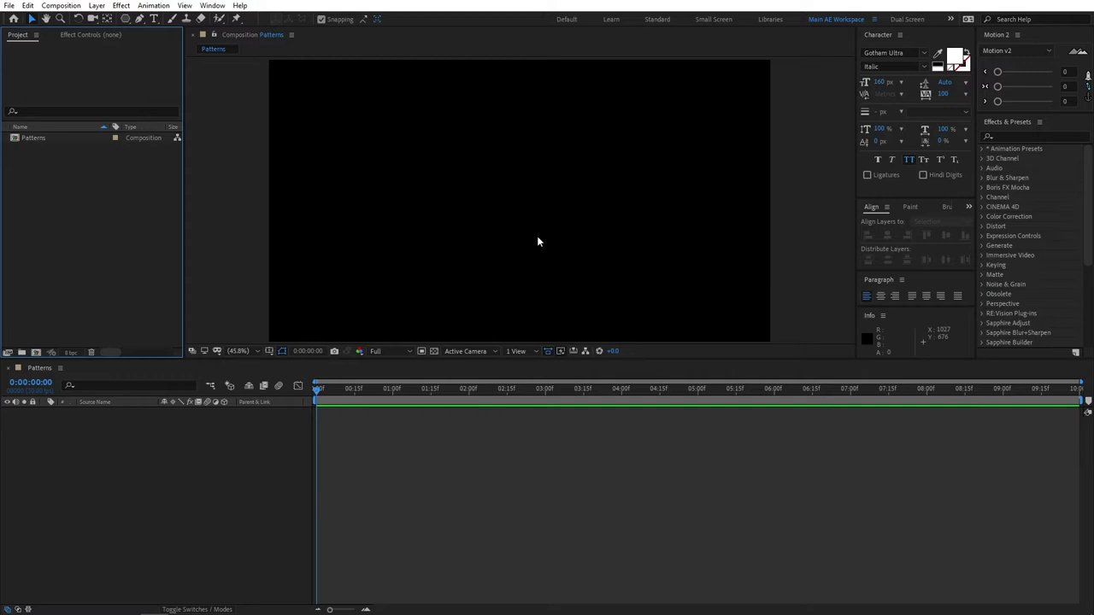
Create a second composition named Shape with a size of 240 × 240 px.
{"action": "left_click", "coordinate": [35, 353]}
{"action": "type", "text": "Shape"}
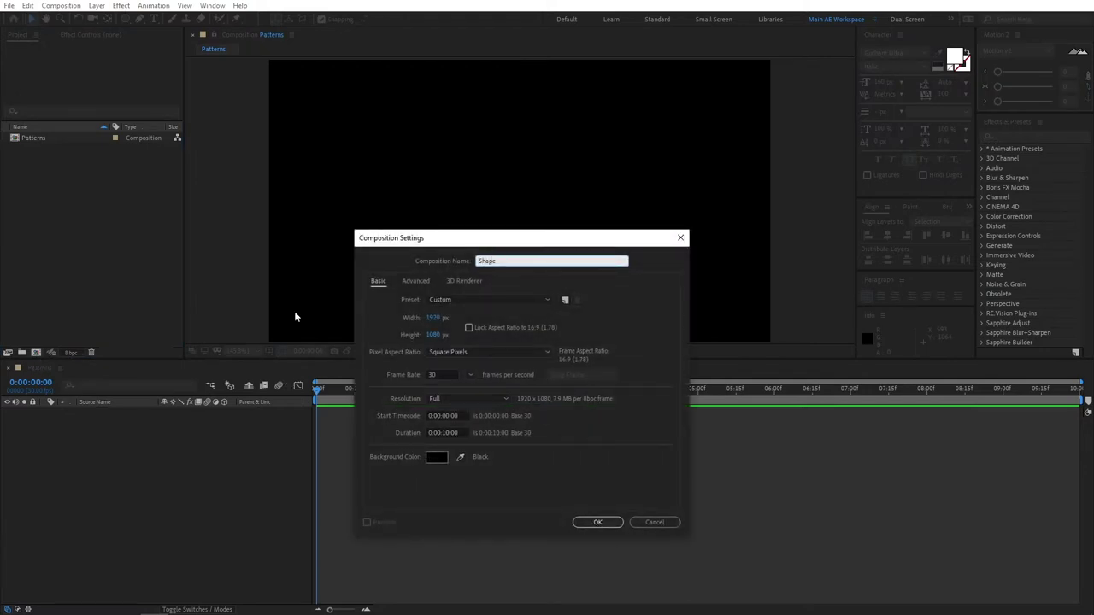
{"action": "left_click", "coordinate": [433, 315]}
{"action": "type", "text": "240"}
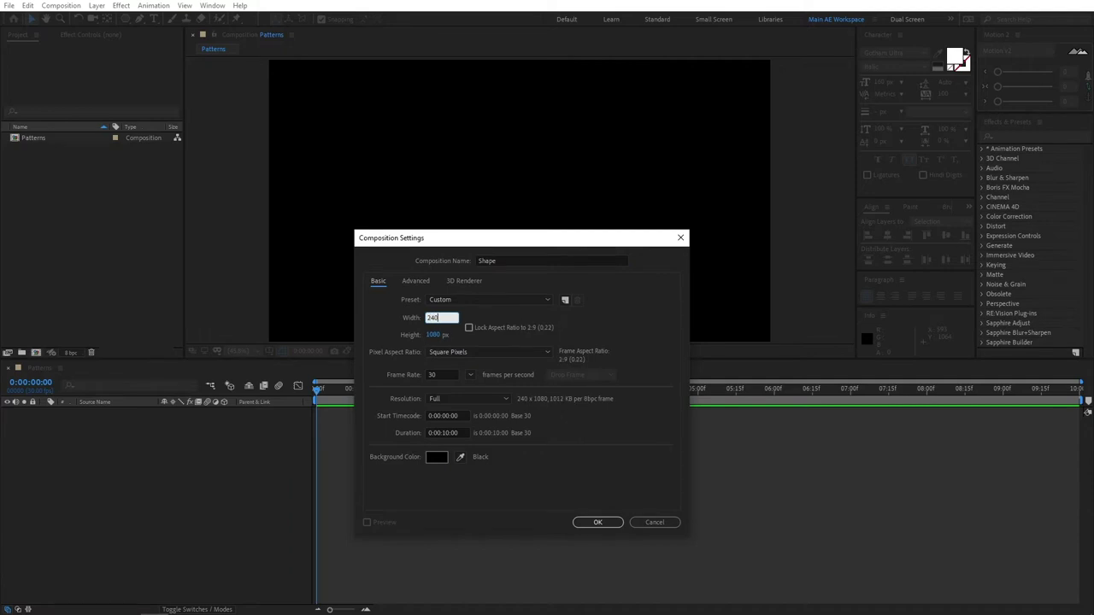
{"action": "left_click", "coordinate": [437, 333]}
{"action": "type", "text": "240"}
{"action": "left_click", "coordinate": [489, 342]}
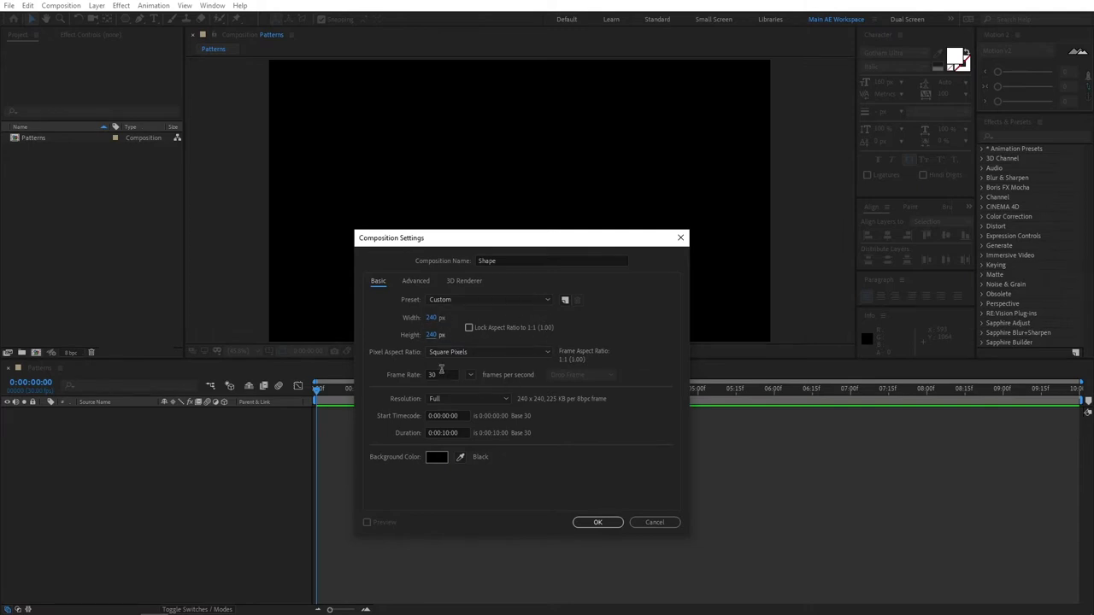
{"action": "left_click", "coordinate": [598, 522]}
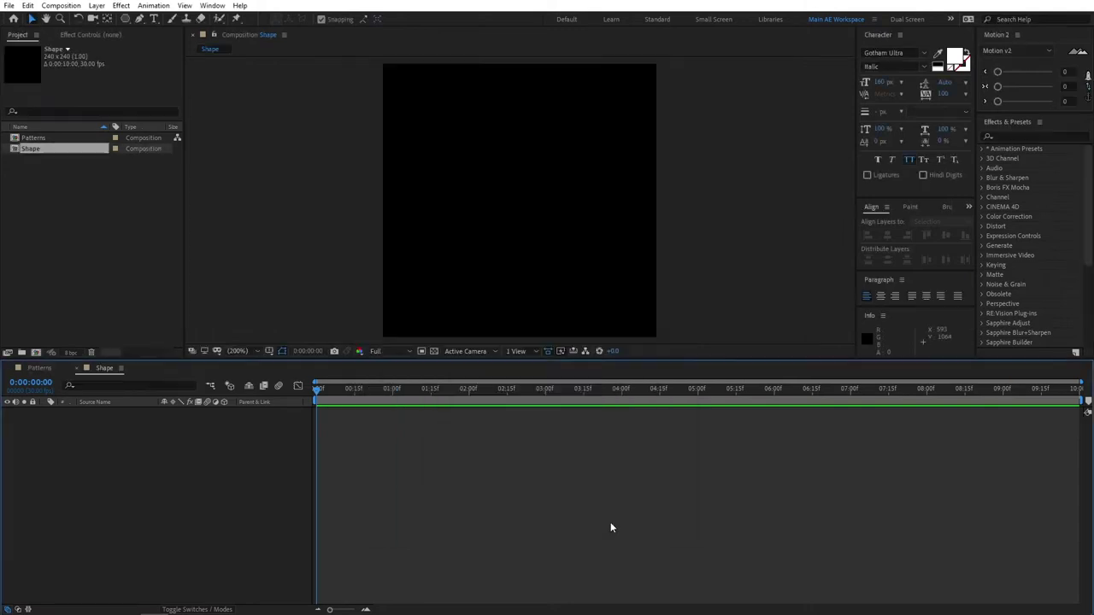
Show the grid in the Shape composition's viewer.
{"action": "left_click", "coordinate": [269, 352]}
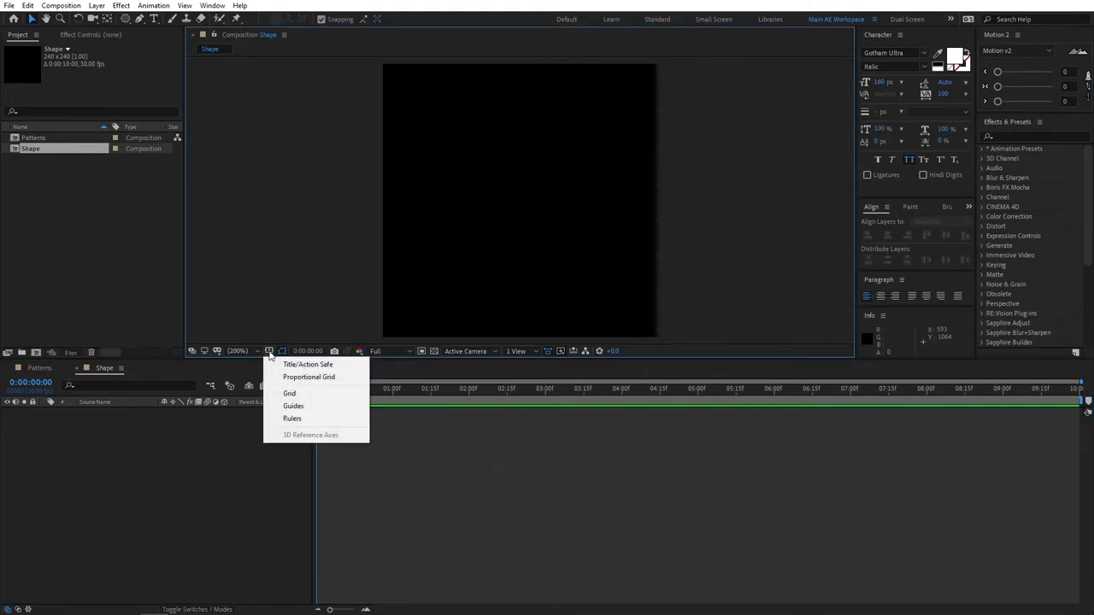
{"action": "left_click", "coordinate": [290, 394]}
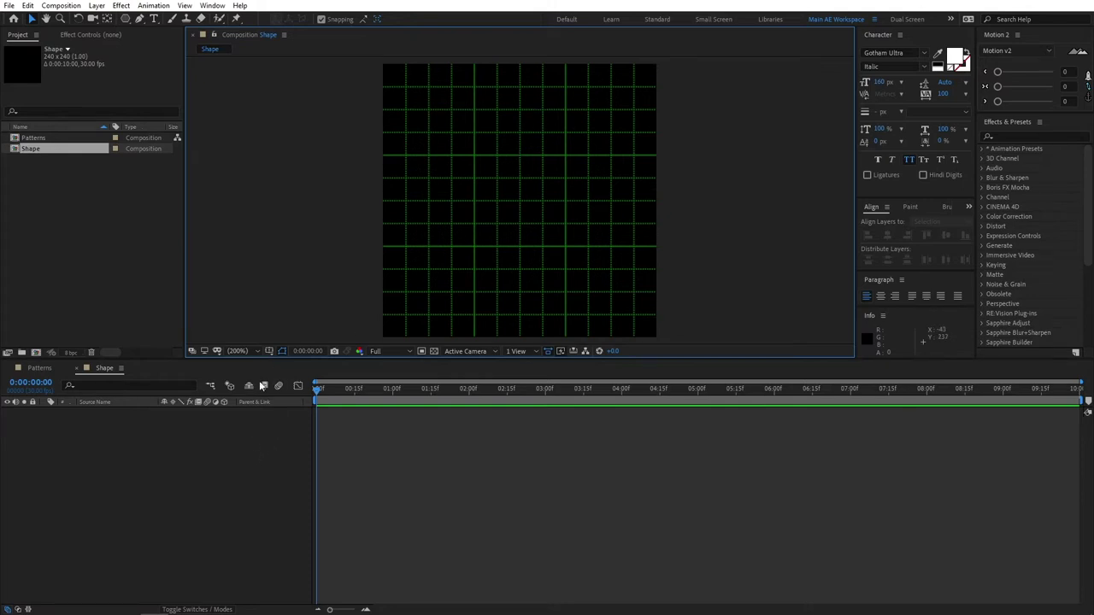
{"action": "left_click", "coordinate": [224, 461]}
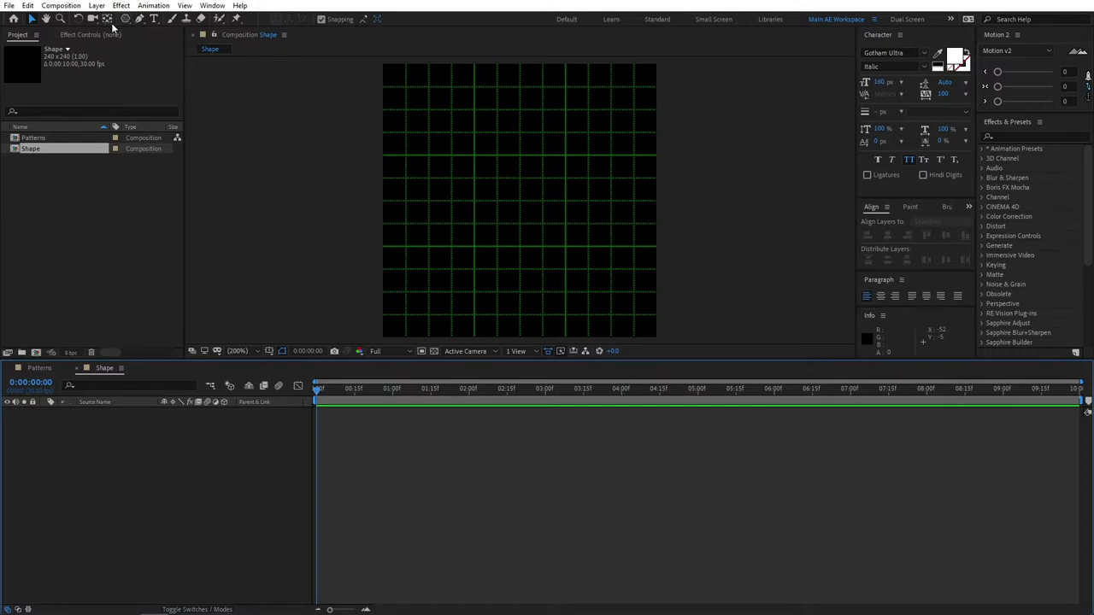
Activate the Polygon tool and set its fill to None.
{"action": "left_click", "coordinate": [127, 19]}
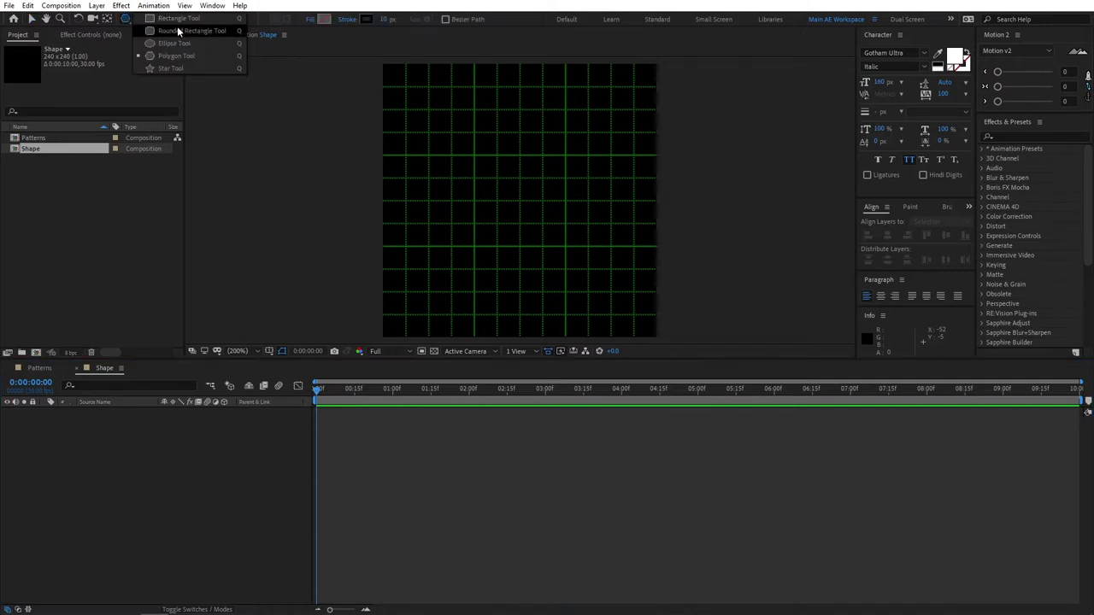
{"action": "left_click", "coordinate": [170, 56]}
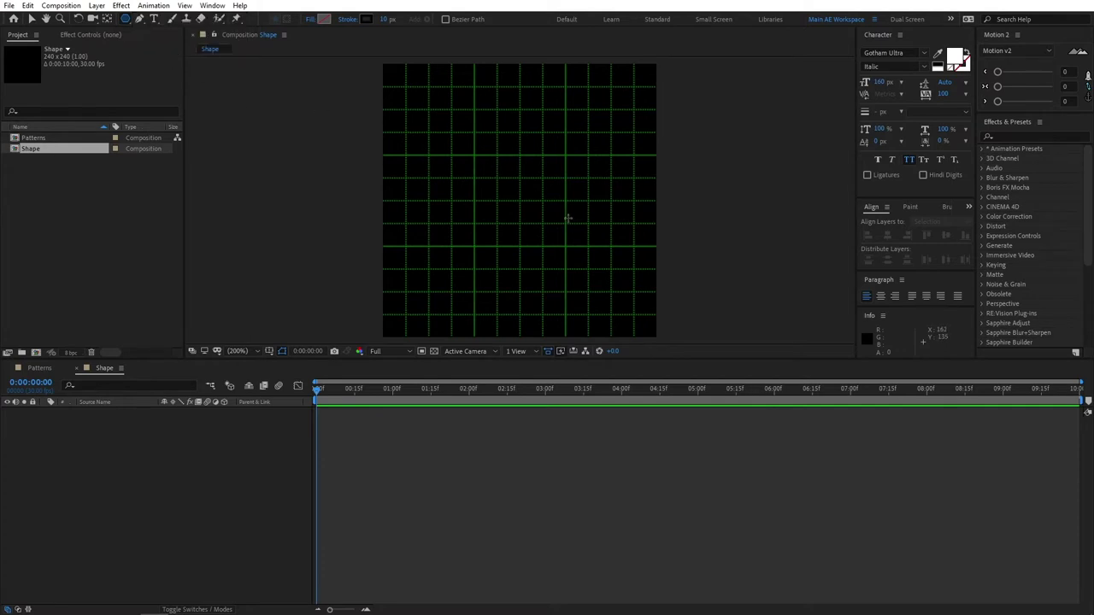
{"action": "left_click", "coordinate": [310, 20]}
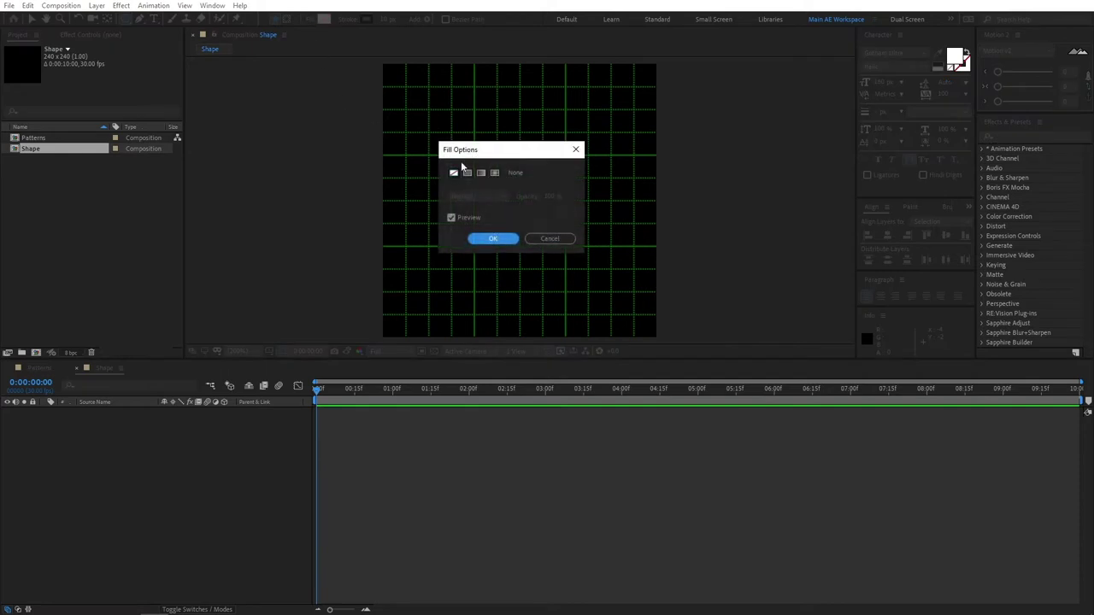
{"action": "left_click", "coordinate": [493, 239]}
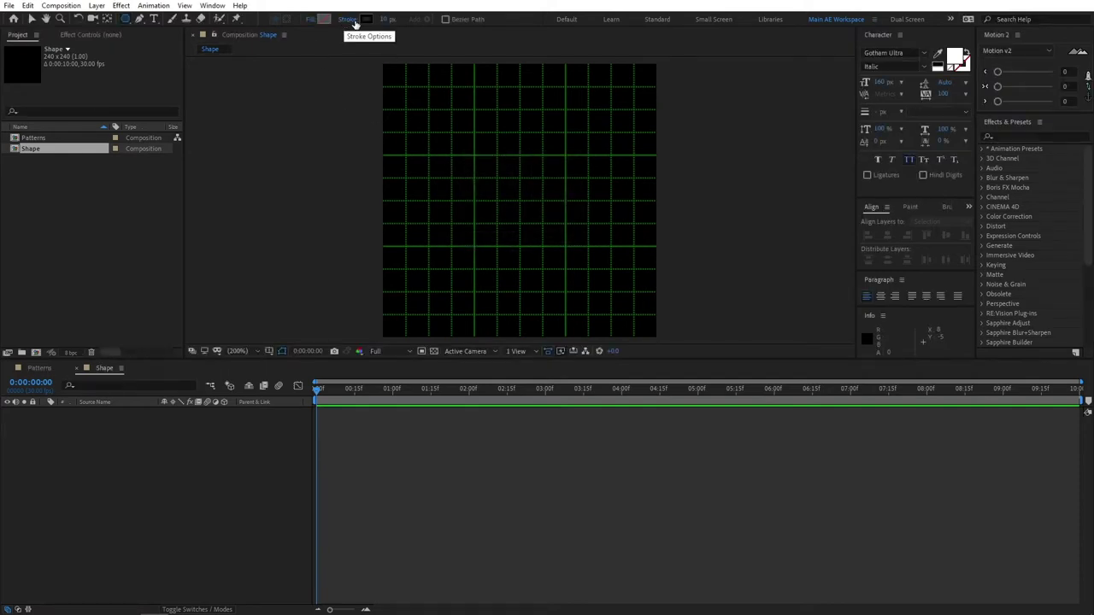
Set the polygon's stroke to a solid white color.
{"action": "left_click", "coordinate": [354, 23]}
{"action": "left_click", "coordinate": [475, 177]}
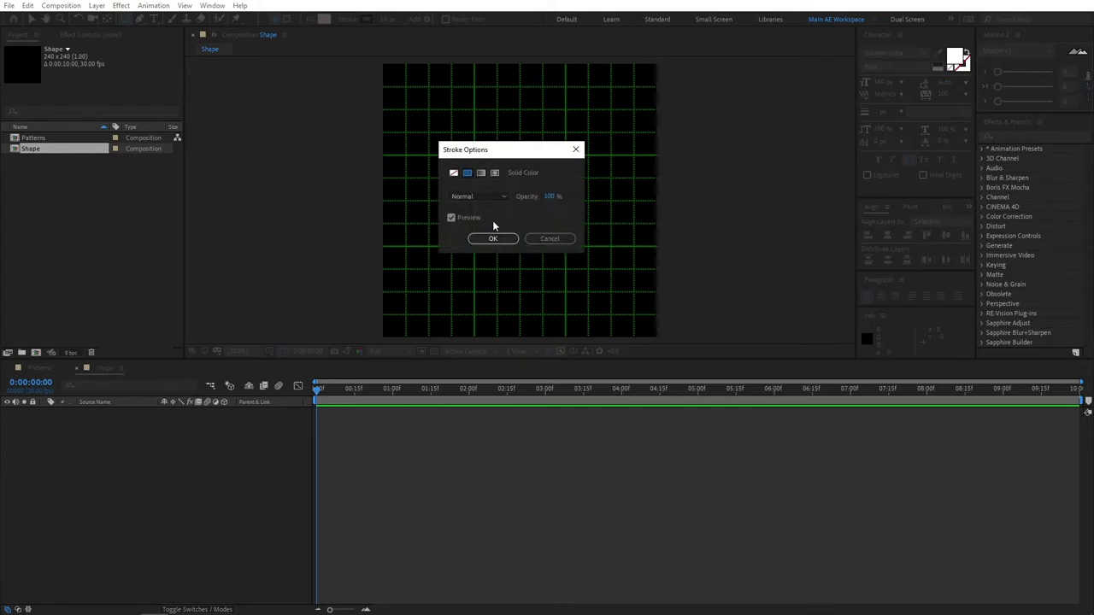
{"action": "left_click", "coordinate": [492, 239]}
{"action": "left_click", "coordinate": [367, 19]}
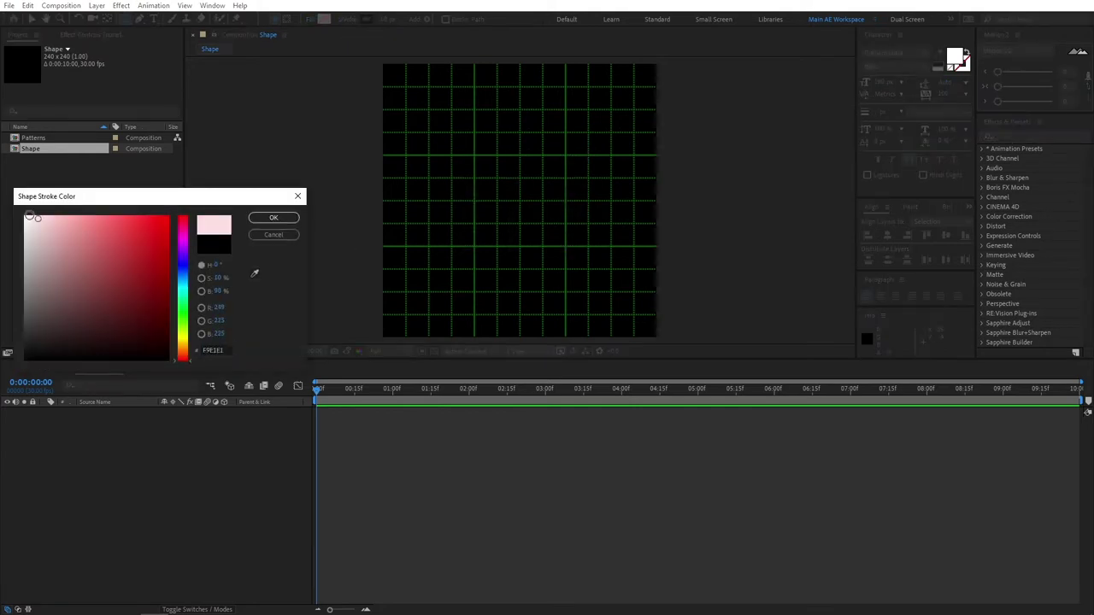
{"action": "left_click", "coordinate": [273, 217]}
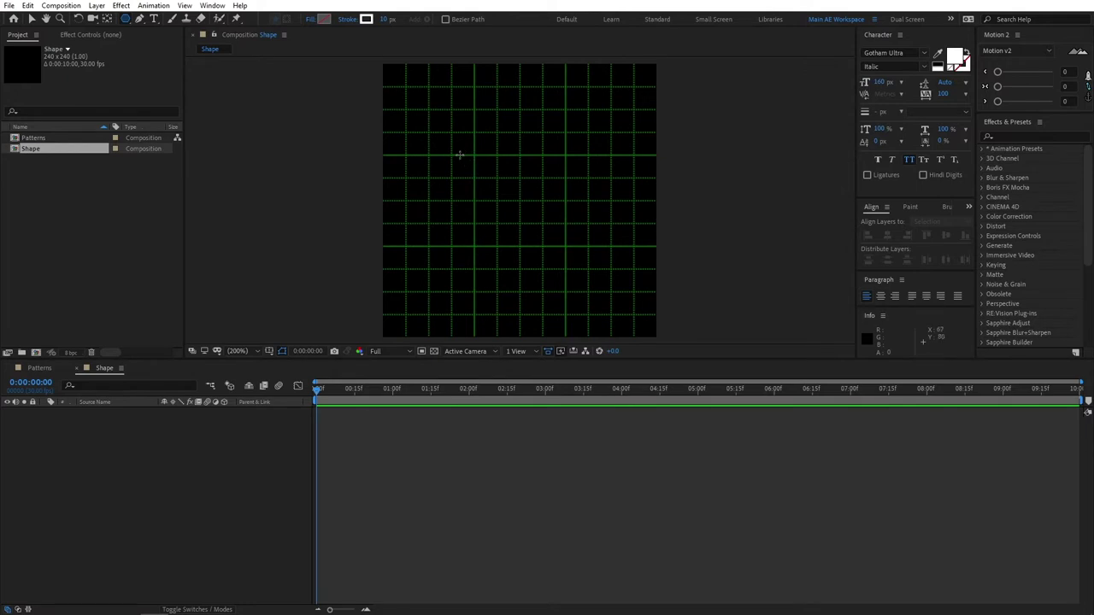
Draw a polygon with an outer radius of about 89 and center its layer horizontally and vertically in the composition.
{"action": "left_click_drag", "start_coordinate": [459, 155], "coordinate": [558, 185]}
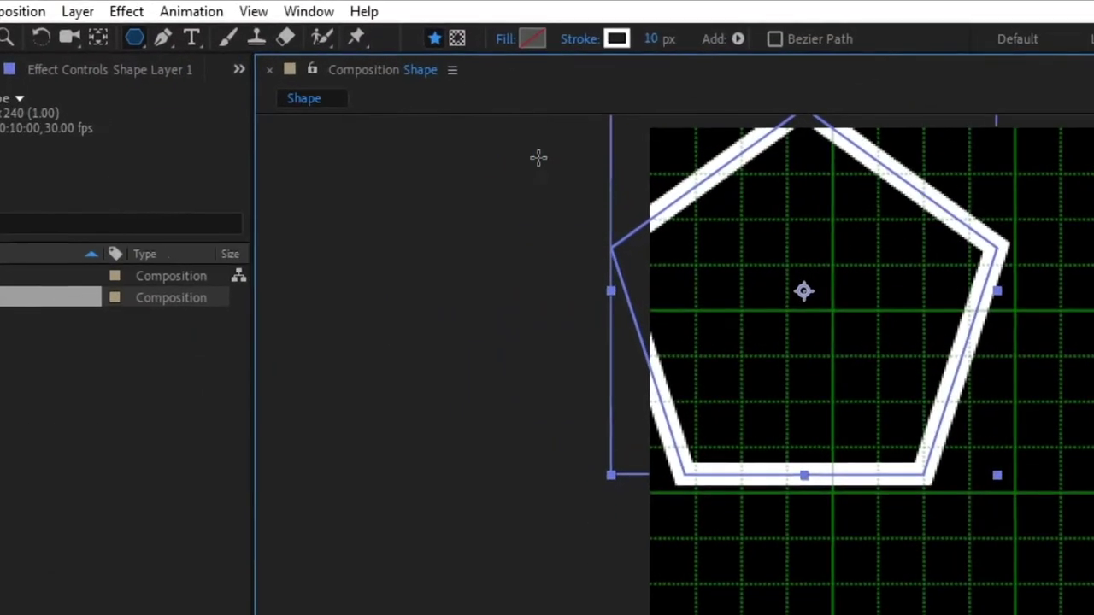
{"action": "left_click", "coordinate": [311, 13]}
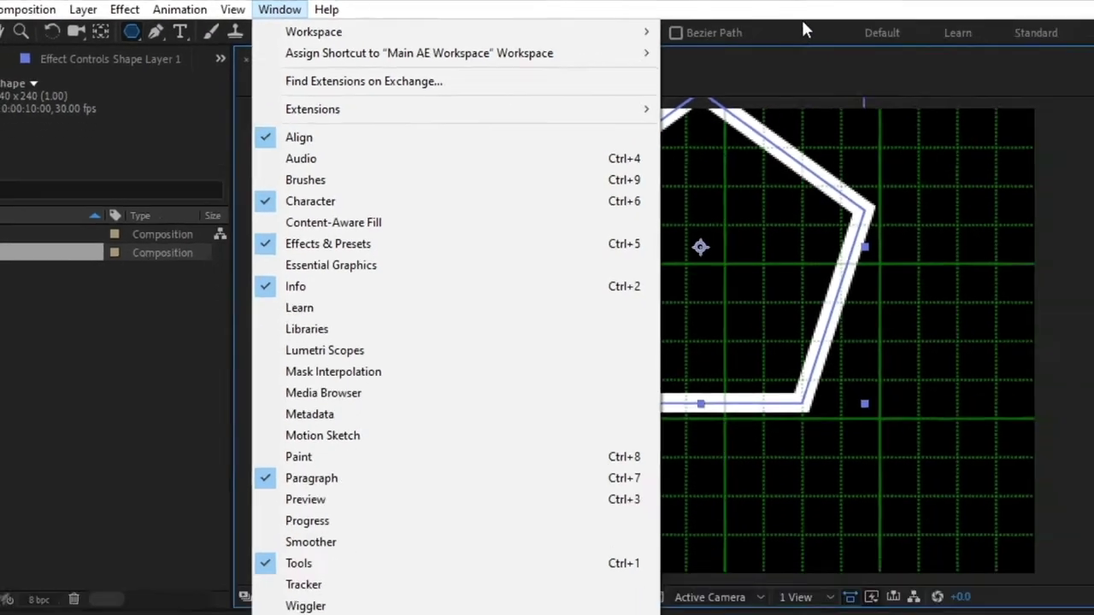
{"action": "left_click", "coordinate": [801, 30]}
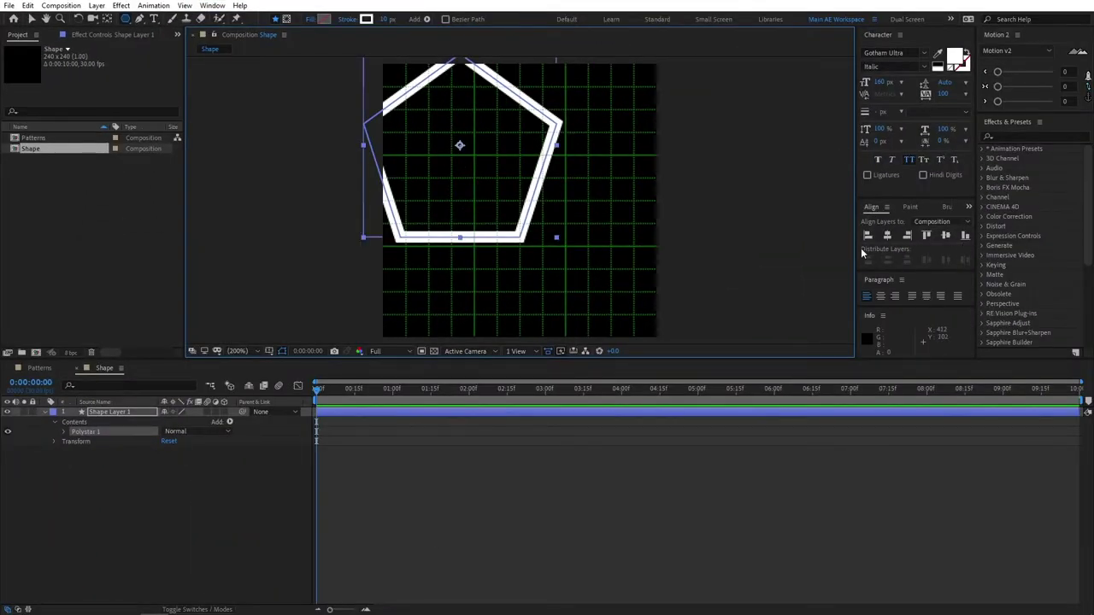
{"action": "left_click", "coordinate": [175, 492]}
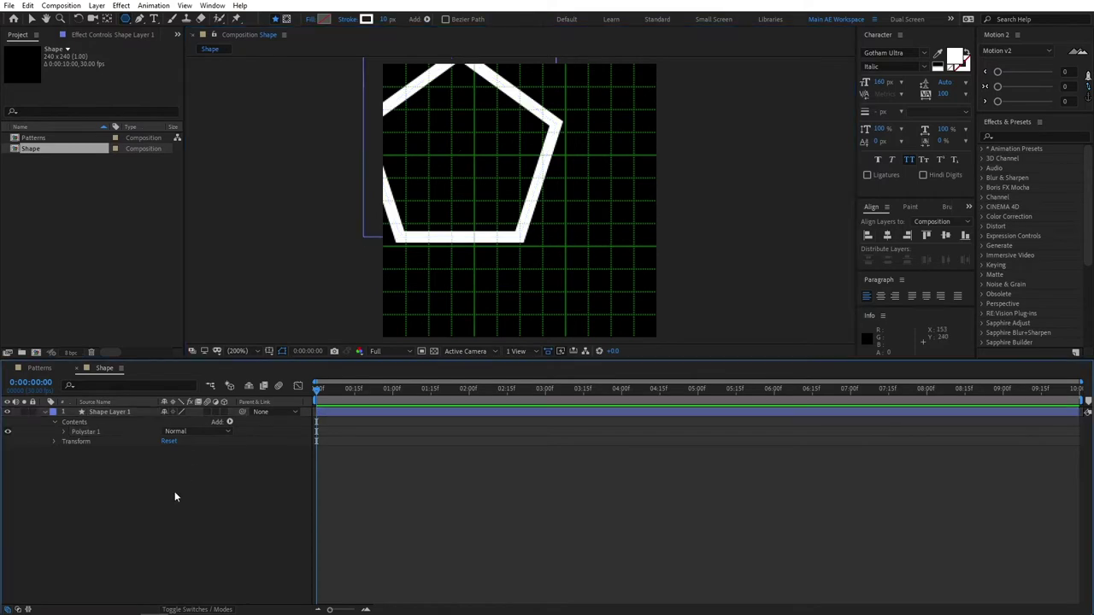
{"action": "left_click", "coordinate": [138, 412]}
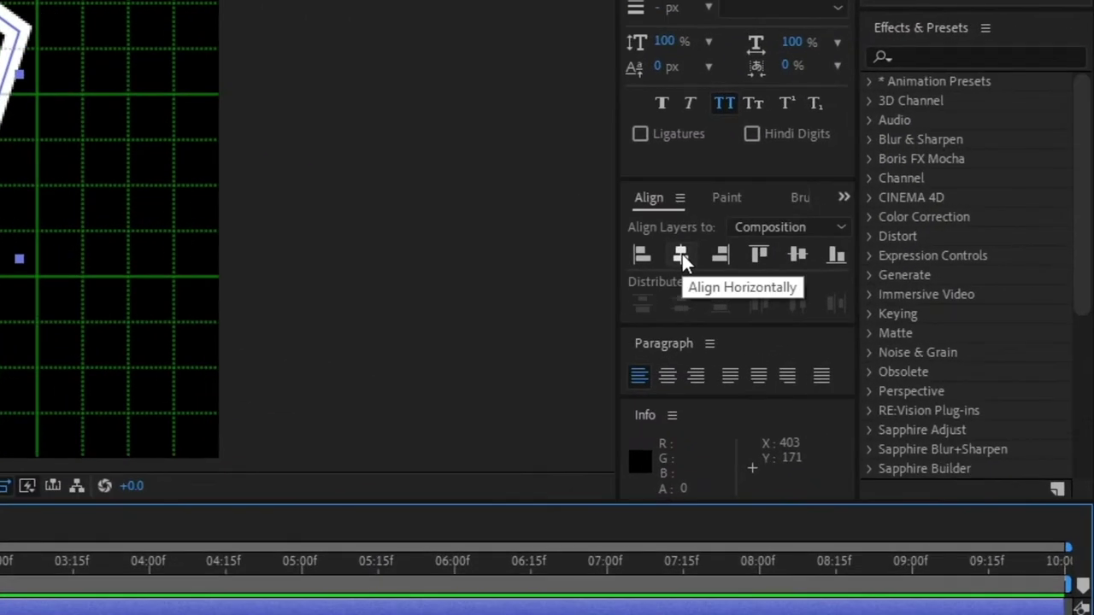
{"action": "left_click", "coordinate": [683, 256]}
{"action": "left_click", "coordinate": [801, 255]}
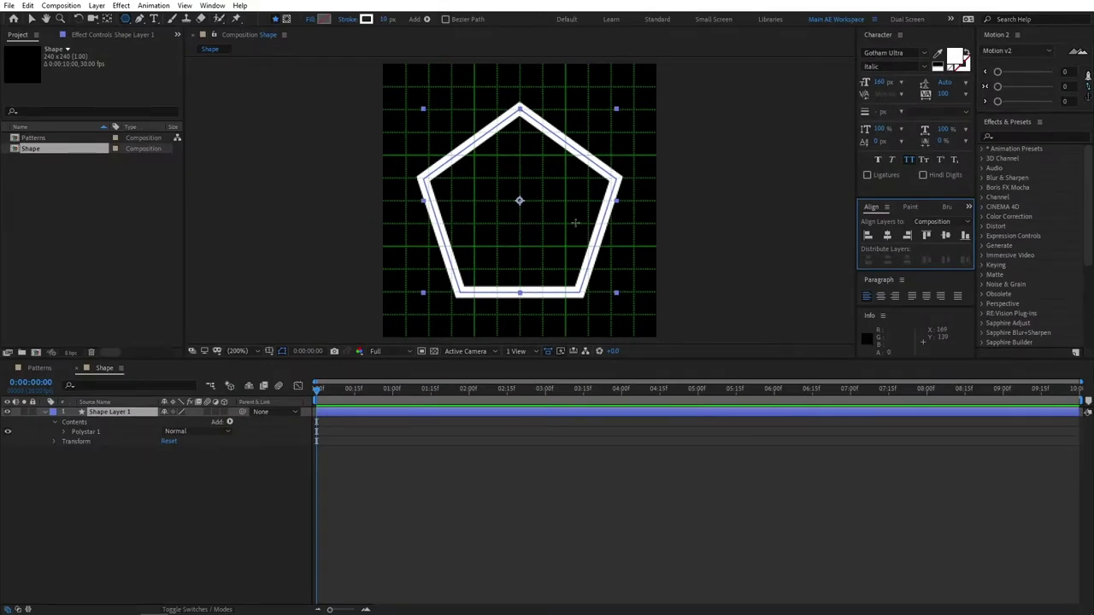
Rename the polygon's shape layer as Triangle.
{"action": "left_click", "coordinate": [326, 485]}
{"action": "left_click", "coordinate": [109, 414]}
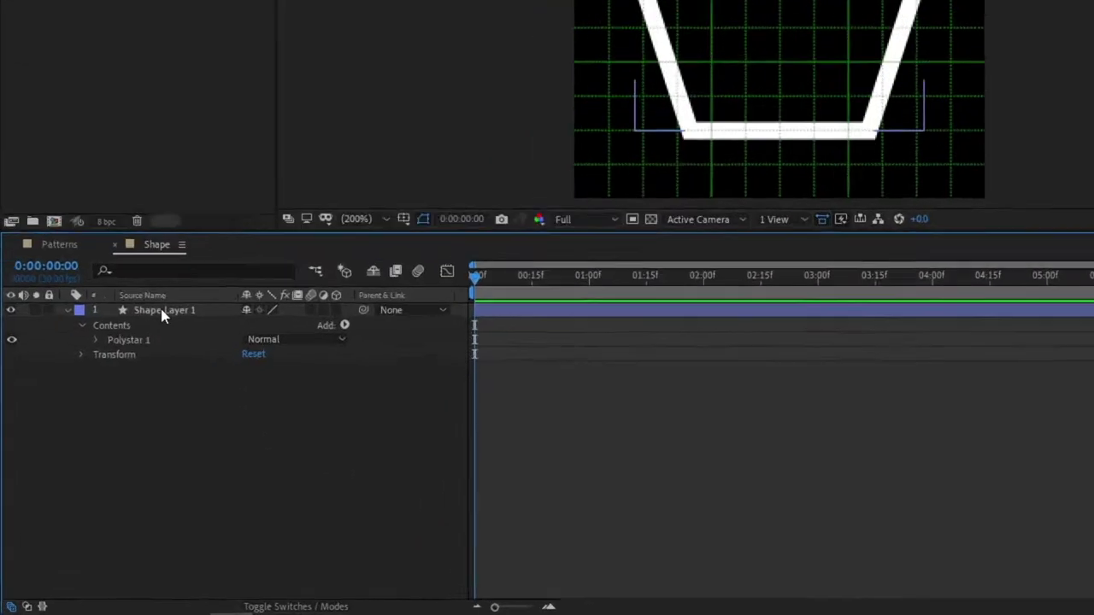
{"action": "key", "text": "Return"}
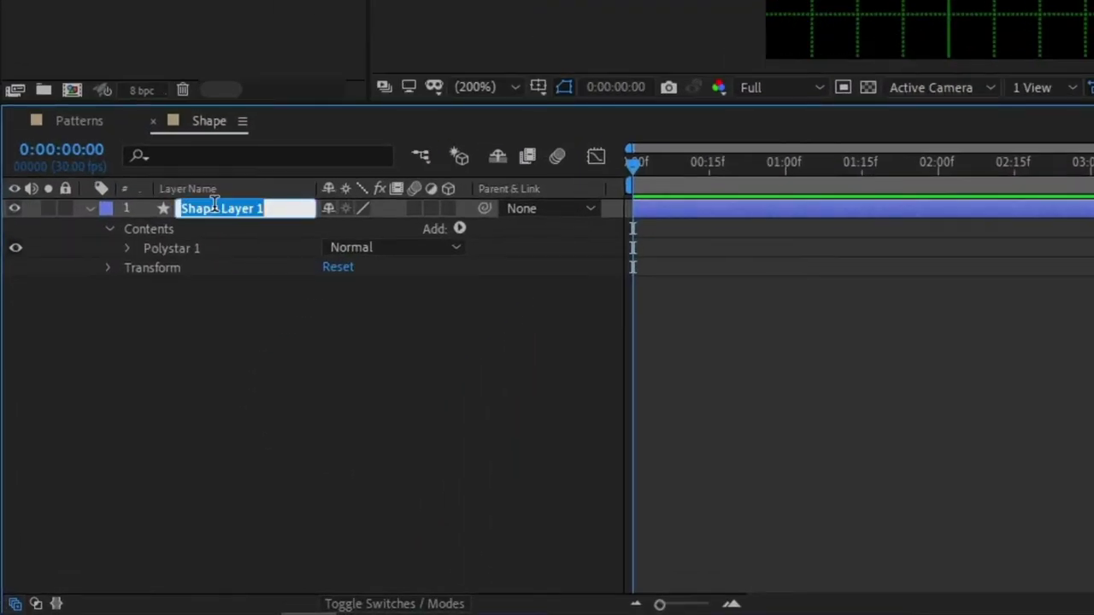
{"action": "type", "text": "Trian gle"}
{"action": "key", "text": "BackSpace"}
{"action": "key", "text": "BackSpace"}
{"action": "key", "text": "BackSpace"}
{"action": "key", "text": "BackSpace"}
{"action": "type", "text": "gle"}
{"action": "left_click", "coordinate": [212, 382]}
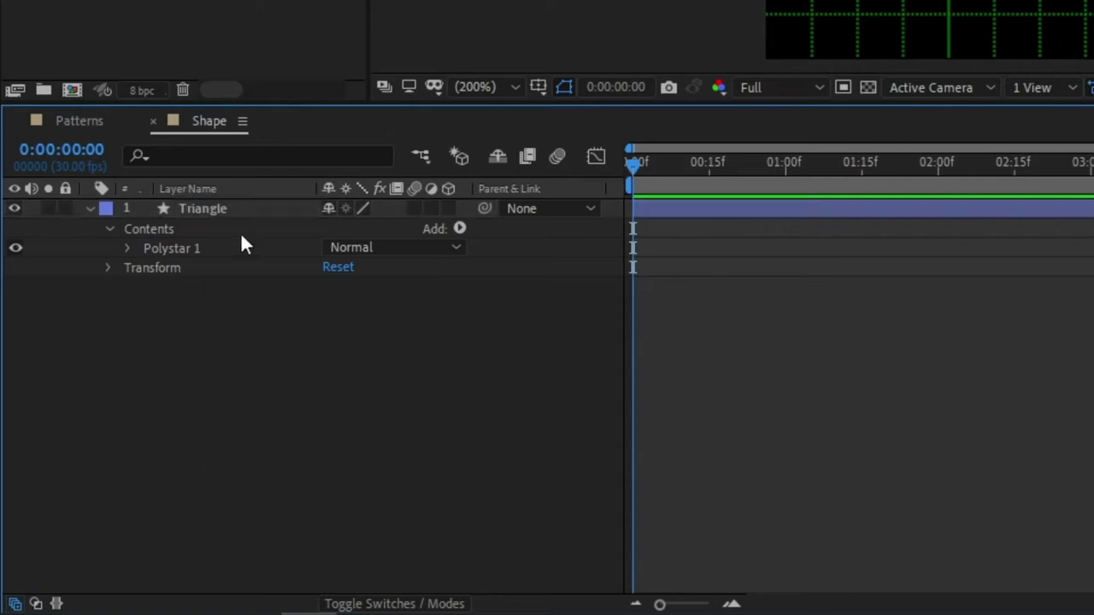
Set the Triangle layer's polystar path to 3 points and re-center the layer in the composition.
{"action": "left_click", "coordinate": [128, 248]}
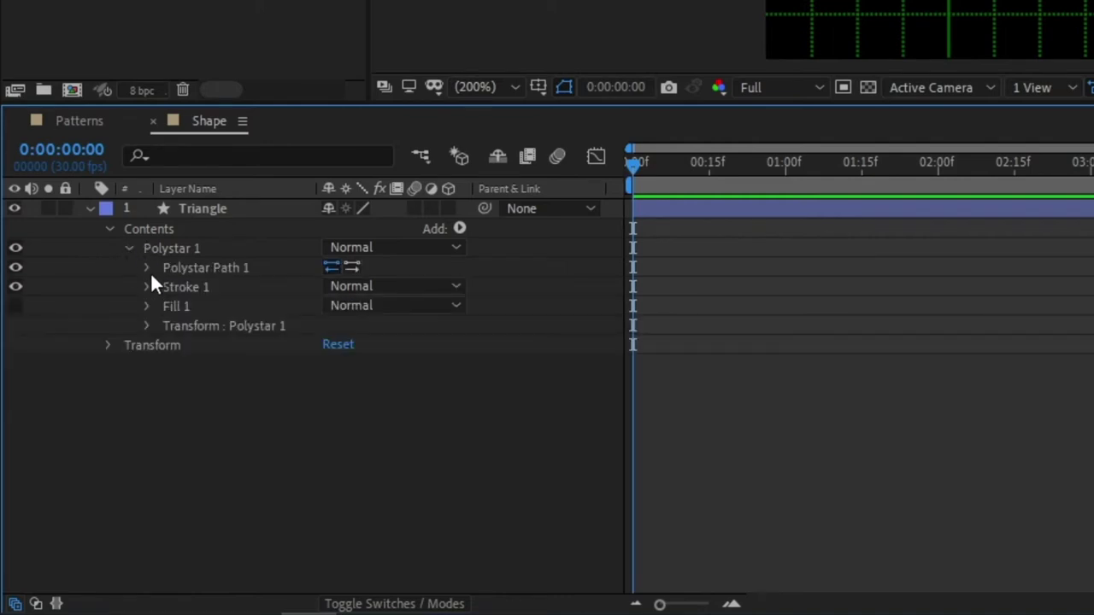
{"action": "left_click", "coordinate": [147, 269]}
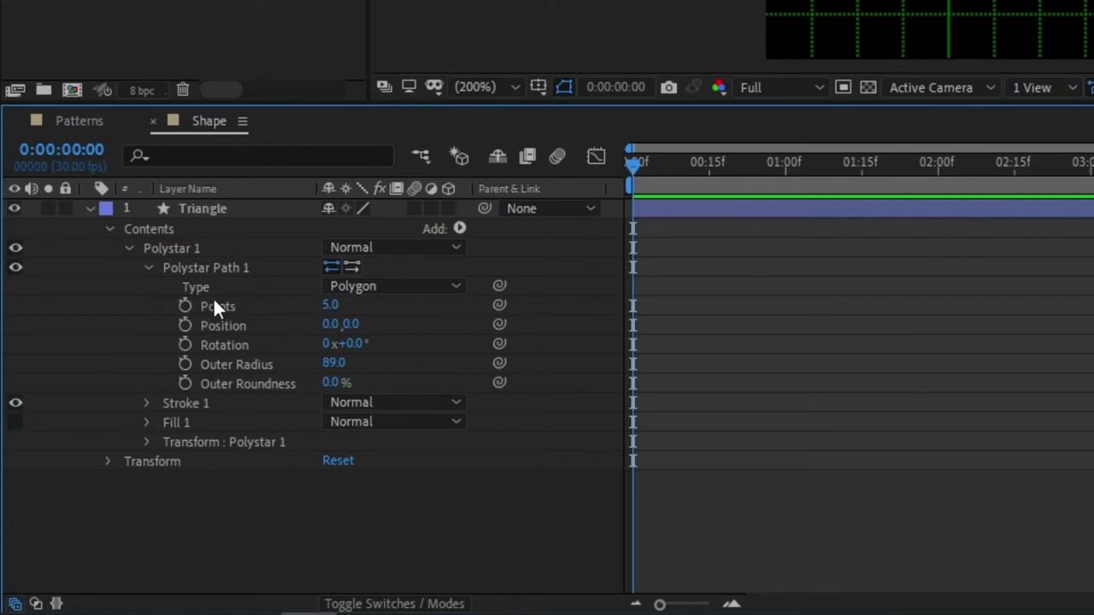
{"action": "left_click", "coordinate": [342, 308]}
{"action": "type", "text": "3"}
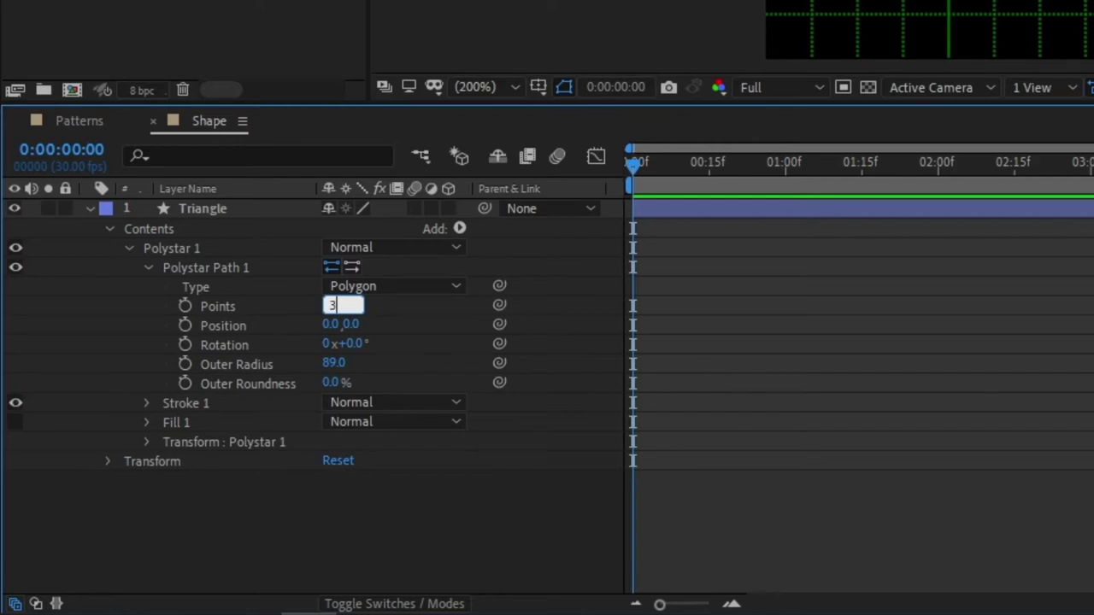
{"action": "key", "text": "Return"}
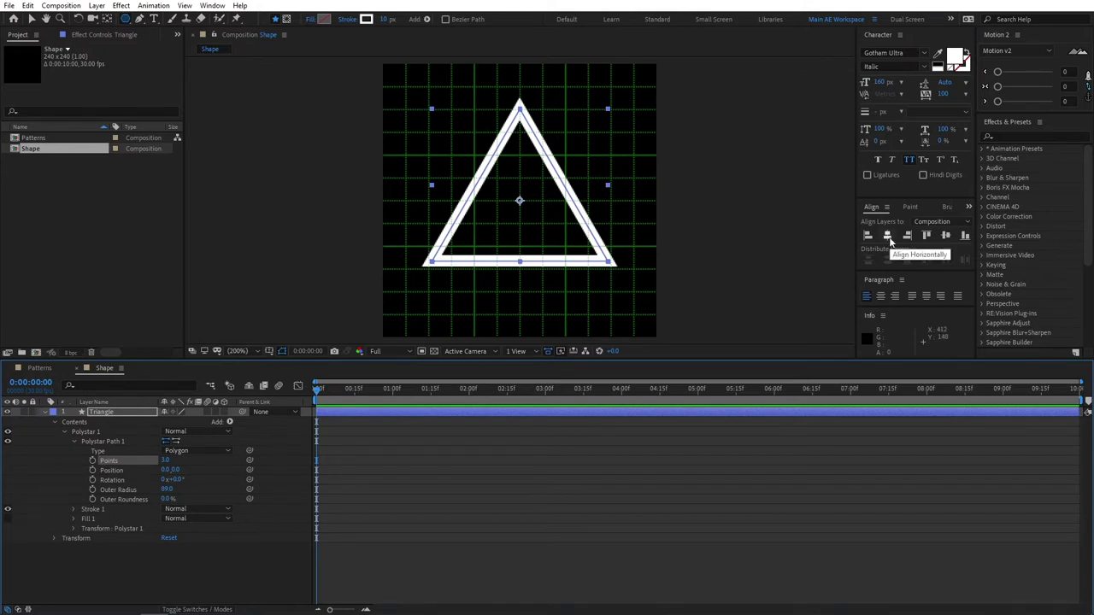
{"action": "left_click", "coordinate": [891, 242]}
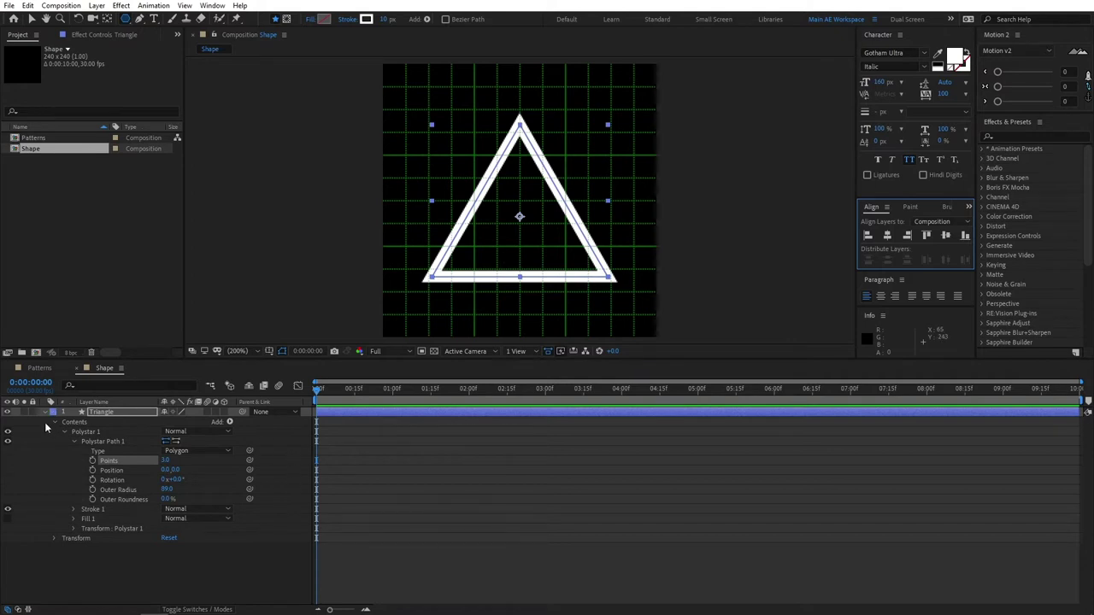
Collapse the Triangle layer's properties, keeping the playhead at the start, and deselect the layer.
{"action": "left_click", "coordinate": [44, 414]}
{"action": "left_click", "coordinate": [327, 391]}
{"action": "left_click_drag", "start_coordinate": [326, 392], "coordinate": [316, 390]}
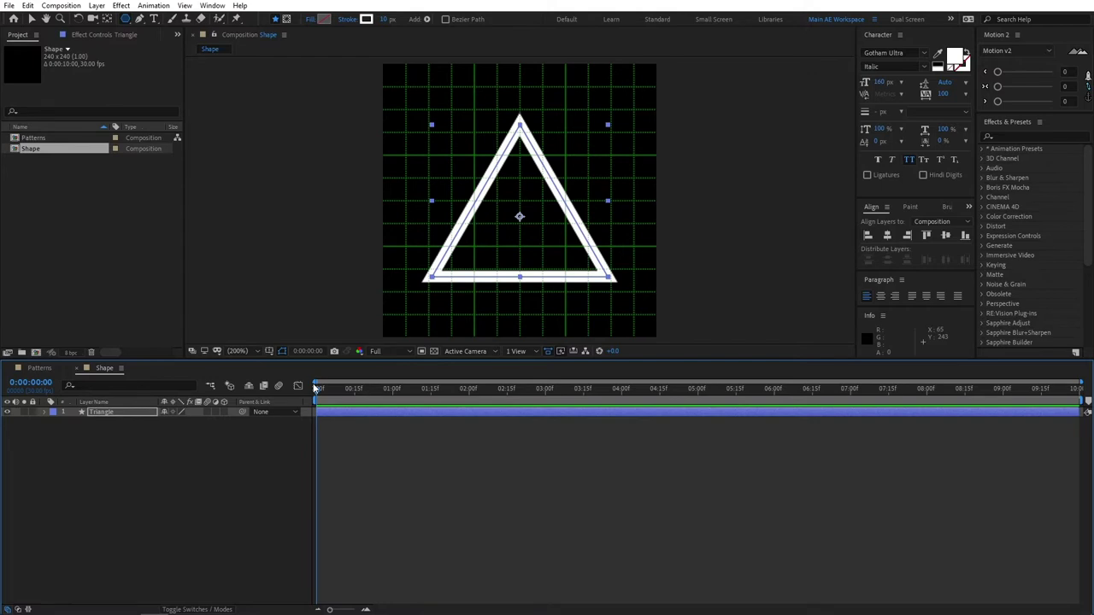
{"action": "left_click", "coordinate": [192, 464]}
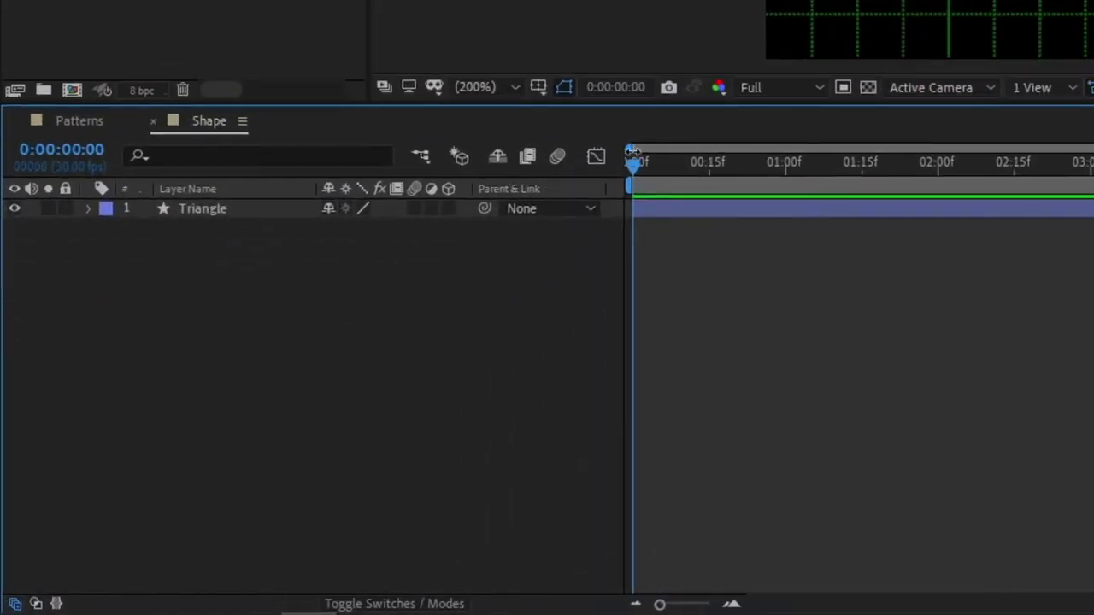
Reveal the Triangle layer's Rotation and set a rotation keyframe at the start of the Shape composition.
{"action": "left_click_drag", "start_coordinate": [634, 164], "coordinate": [637, 195]}
{"action": "left_click", "coordinate": [220, 209]}
{"action": "key", "text": "Return"}
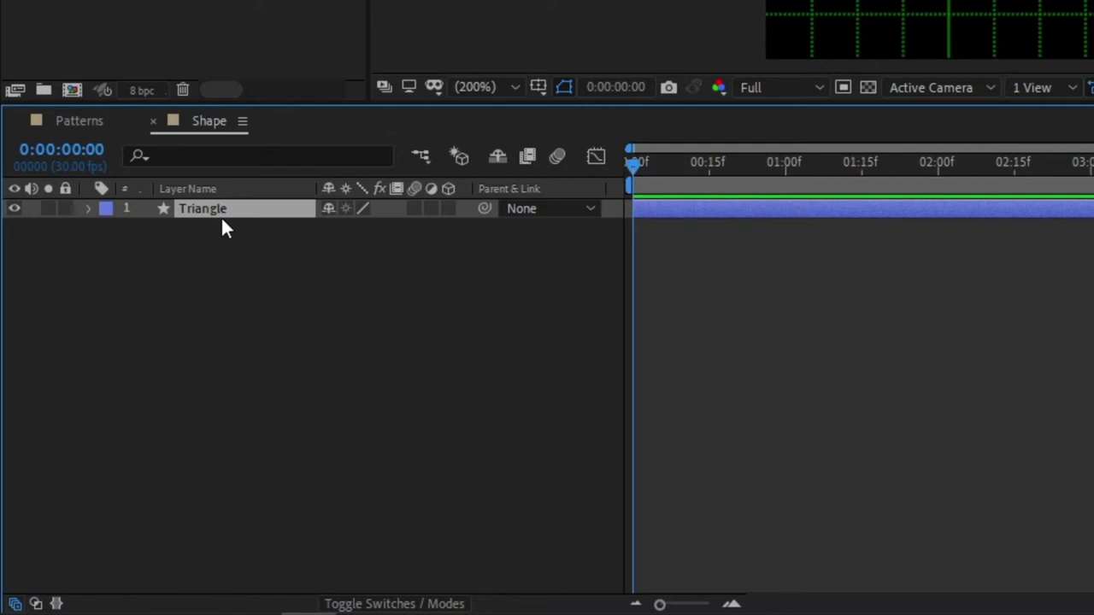
{"action": "key", "text": "r"}
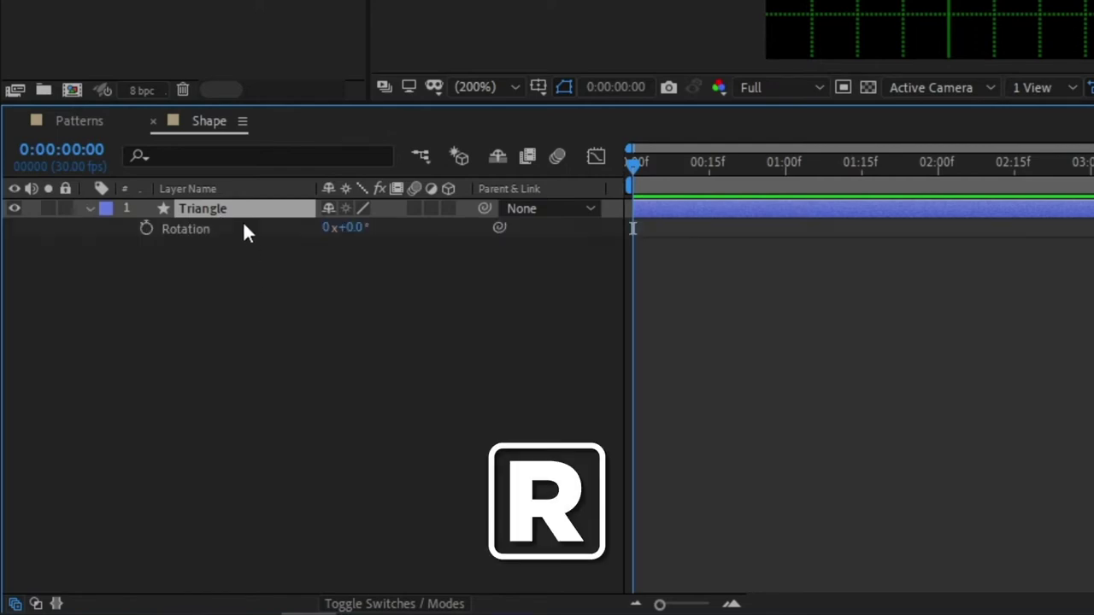
{"action": "left_click", "coordinate": [146, 229]}
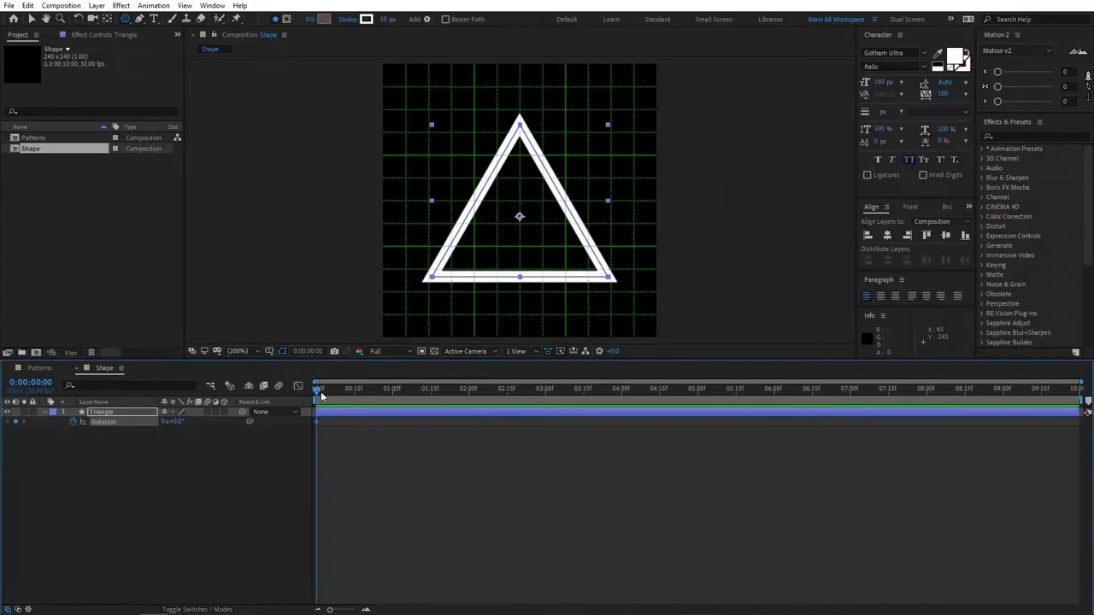
Set the Triangle's rotation to 1 full revolution at 0:00:09:29 and deselect the layer.
{"action": "left_click_drag", "start_coordinate": [318, 389], "coordinate": [1089, 392]}
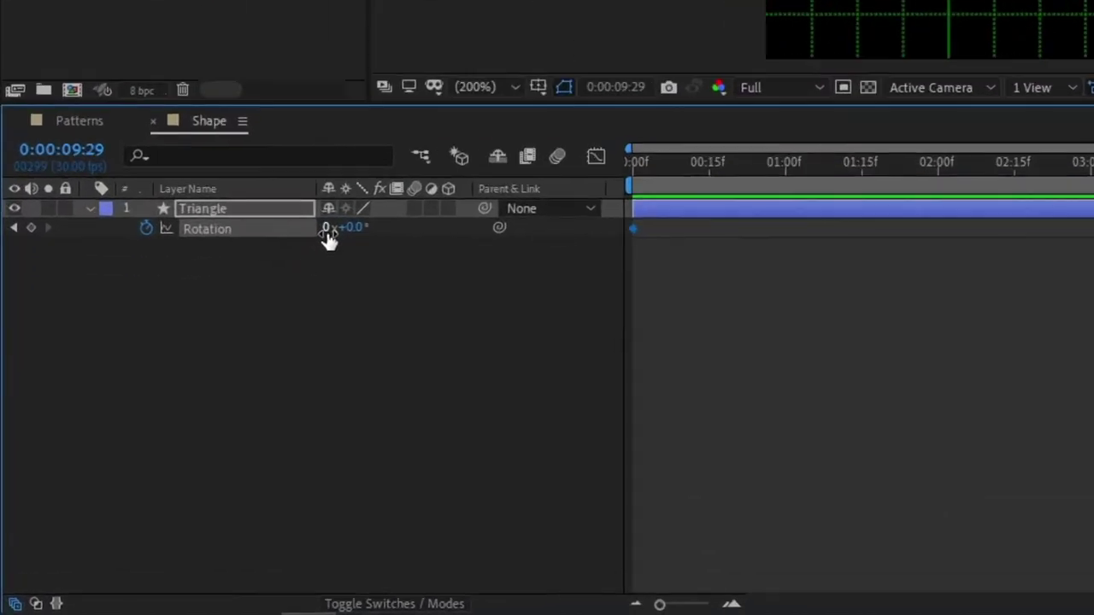
{"action": "left_click", "coordinate": [162, 422]}
{"action": "type", "text": "1"}
{"action": "left_click", "coordinate": [597, 312]}
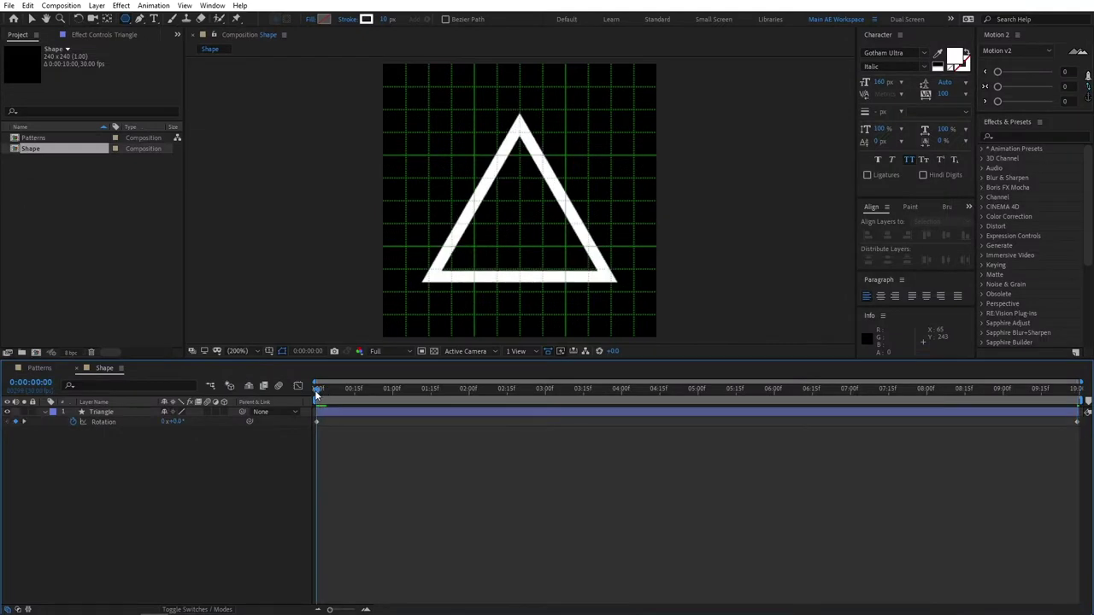
Preview the triangle's rotation with the grid hidden, then restore the grid and return the playhead to the start.
{"action": "key", "text": "space"}
{"action": "left_click_drag", "start_coordinate": [406, 398], "coordinate": [317, 405]}
{"action": "key", "text": "ctrl+apostrophe"}
{"action": "key", "text": "space"}
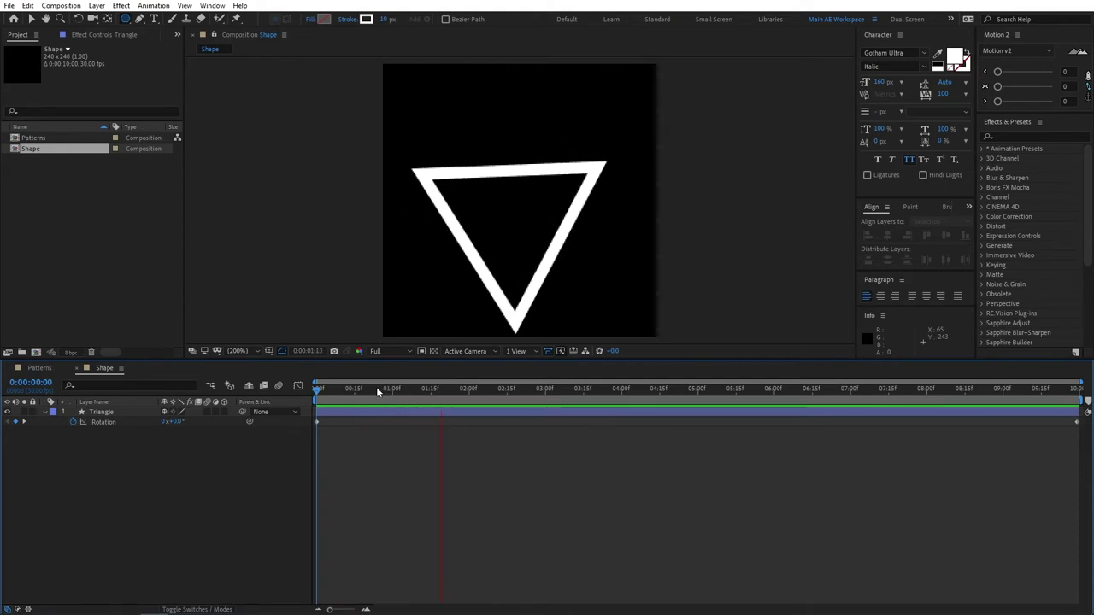
{"action": "key", "text": "ctrl+apostrophe"}
{"action": "left_click_drag", "start_coordinate": [381, 391], "coordinate": [259, 400]}
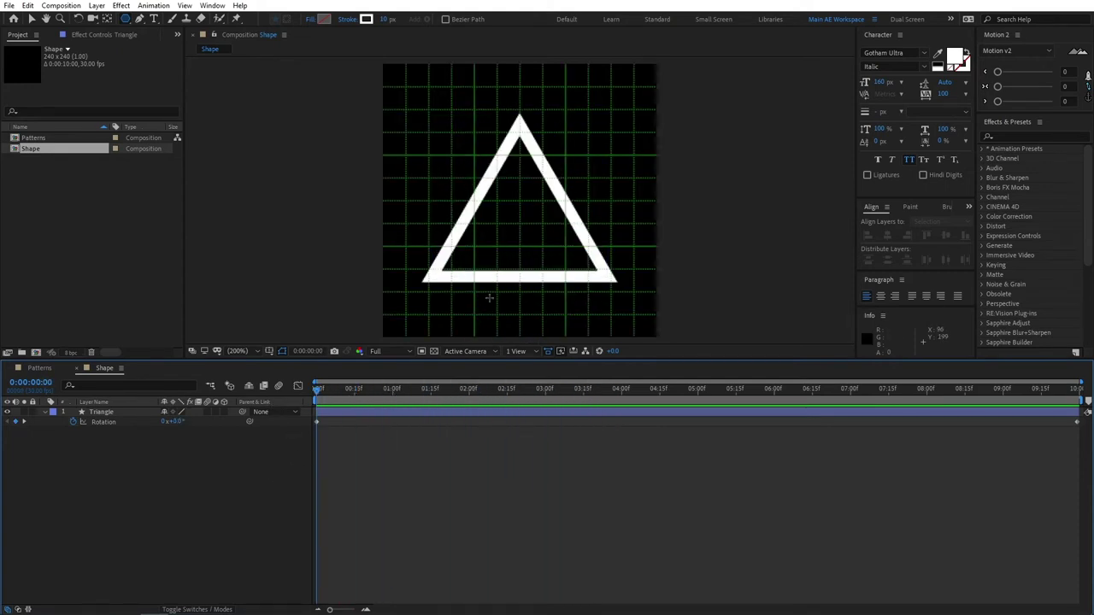
Reveal the Triangle layer's Scale and set a scale keyframe at the start of the composition.
{"action": "left_click", "coordinate": [108, 419]}
{"action": "left_click", "coordinate": [107, 415]}
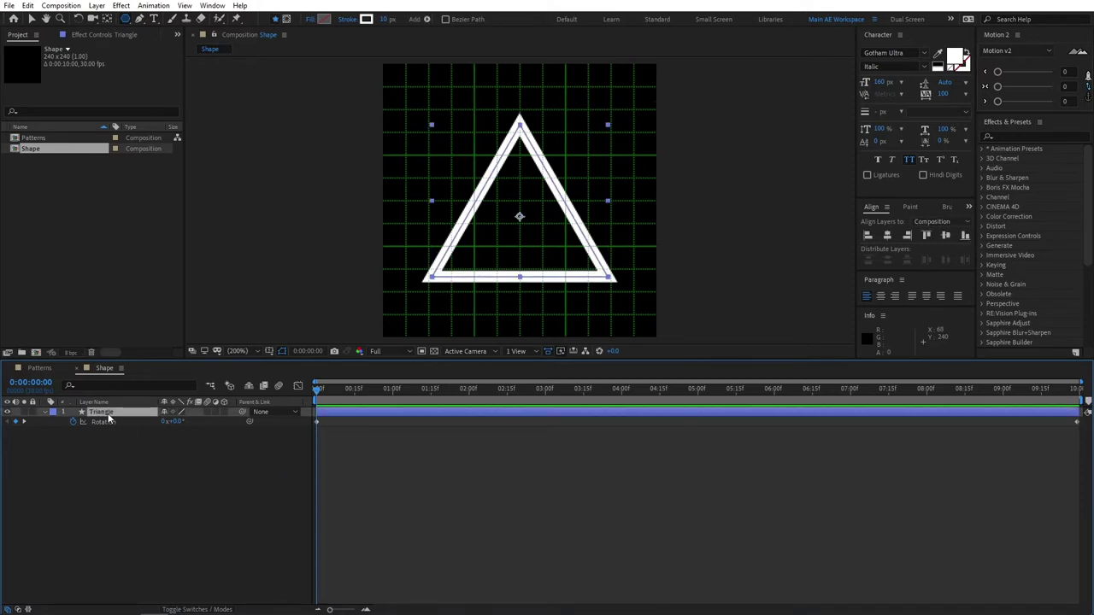
{"action": "key", "text": "s"}
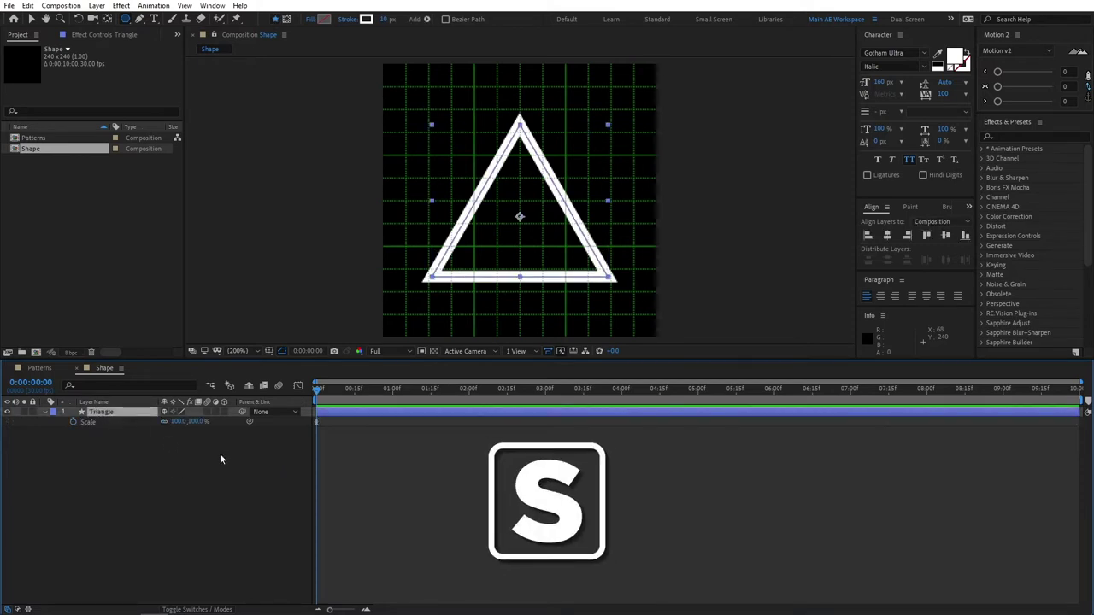
{"action": "key", "text": "space"}
{"action": "key", "text": "space"}
{"action": "left_click", "coordinate": [73, 422]}
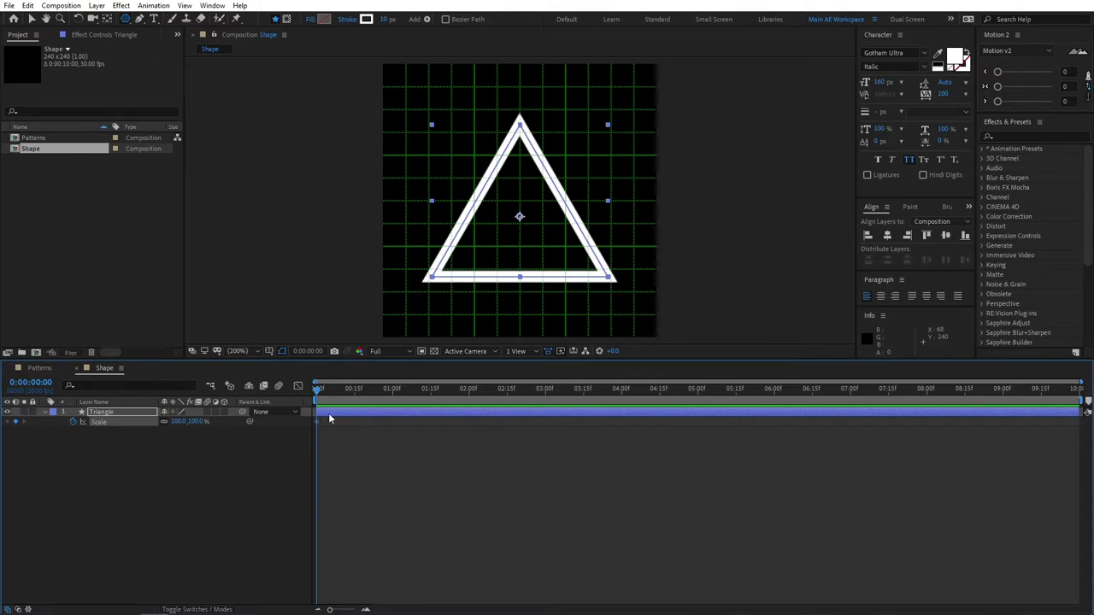
{"action": "left_click_drag", "start_coordinate": [320, 391], "coordinate": [266, 411]}
Add a Scale keyframe for the Triangle at 0:00:05:00 and set it to 80%.
{"action": "left_click", "coordinate": [697, 391]}
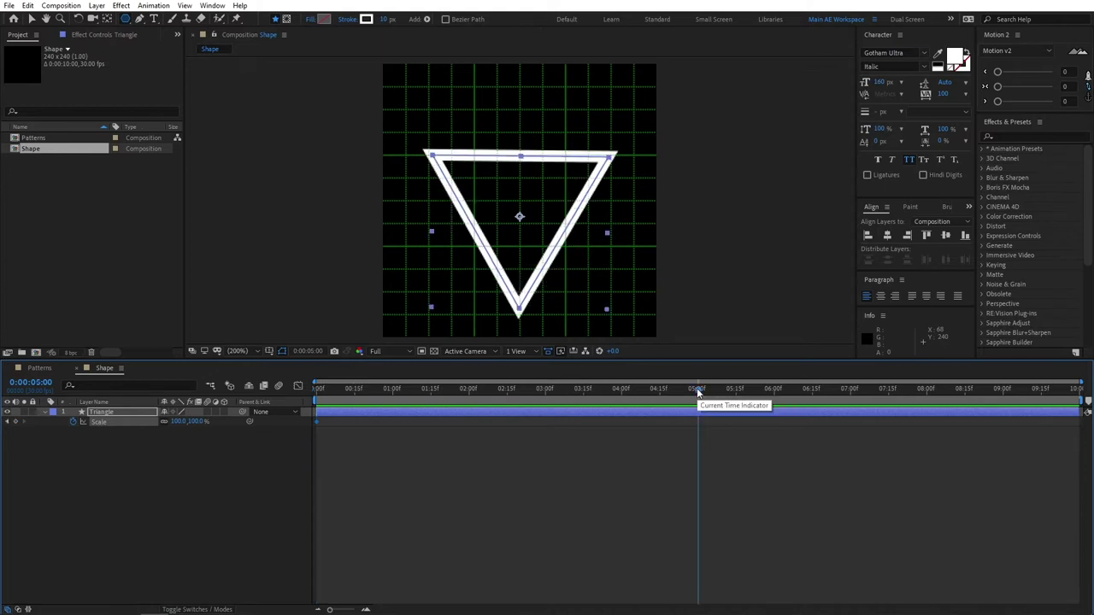
{"action": "left_click", "coordinate": [17, 423]}
{"action": "left_click", "coordinate": [180, 422]}
{"action": "type", "text": "8"}
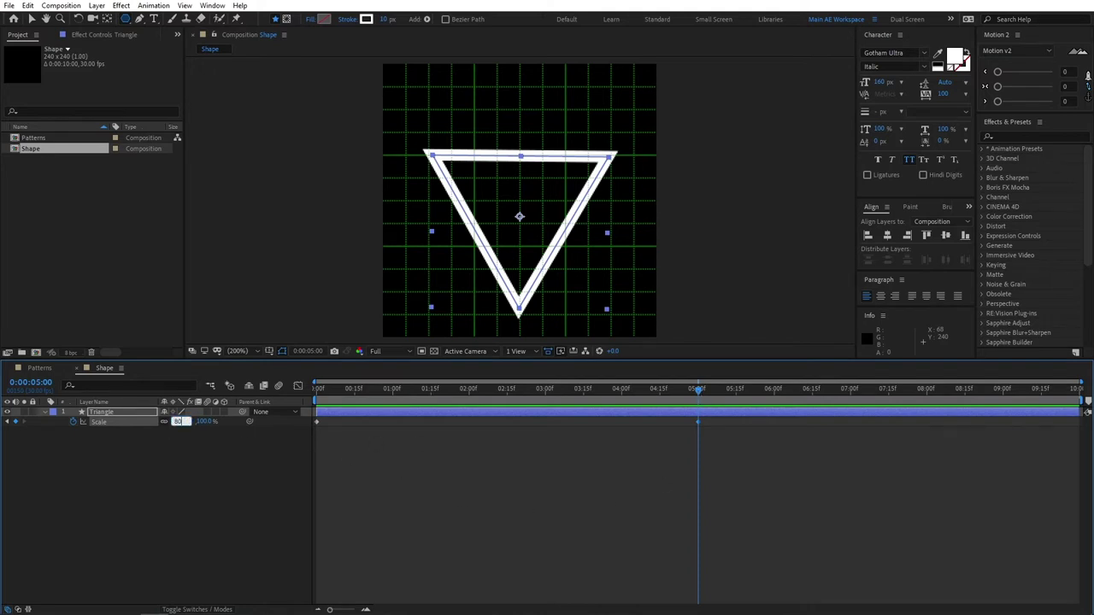
{"action": "type", "text": "0"}
{"action": "key", "text": "Return"}
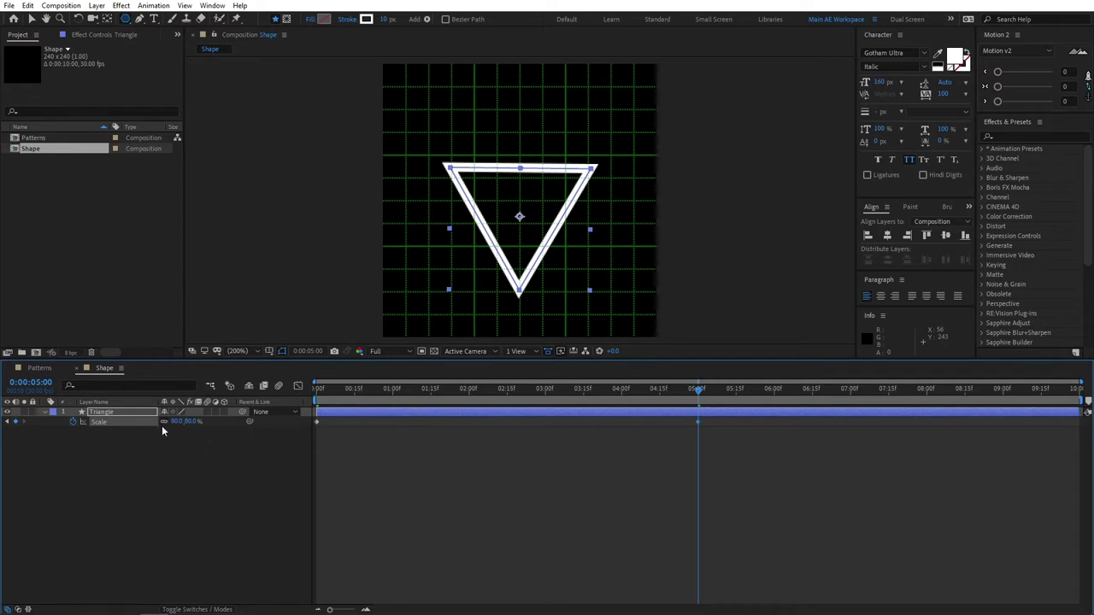
Add a Scale keyframe for the Triangle at 0:00:09:29, set it to 100%, and deselect the layer.
{"action": "left_click_drag", "start_coordinate": [699, 389], "coordinate": [1090, 394]}
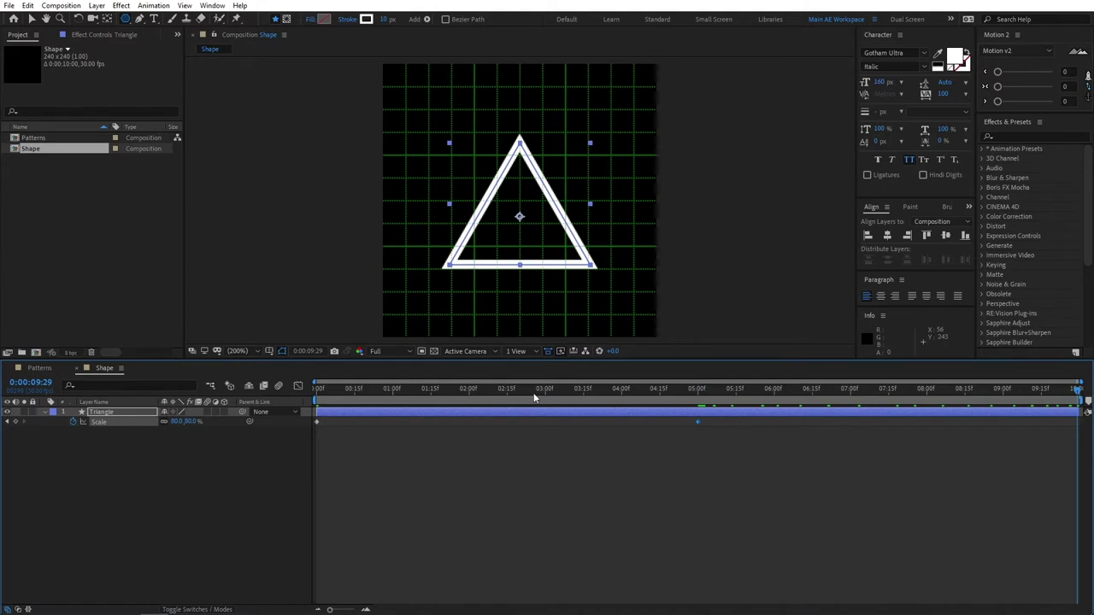
{"action": "left_click", "coordinate": [15, 421]}
{"action": "left_click", "coordinate": [177, 422]}
{"action": "type", "text": "100"}
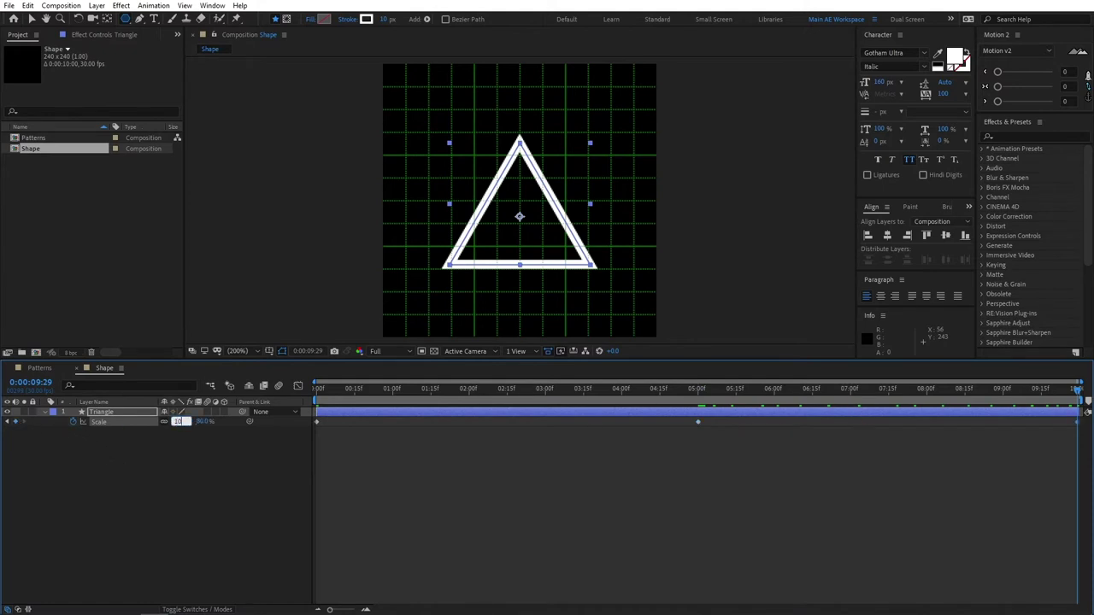
{"action": "key", "text": "Return"}
{"action": "left_click", "coordinate": [236, 503]}
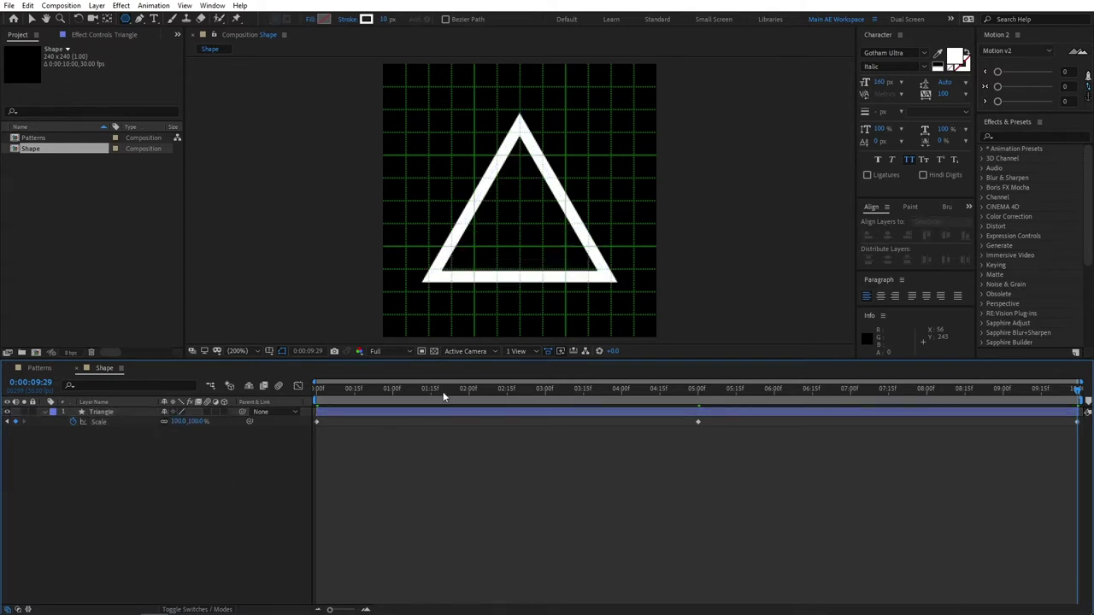
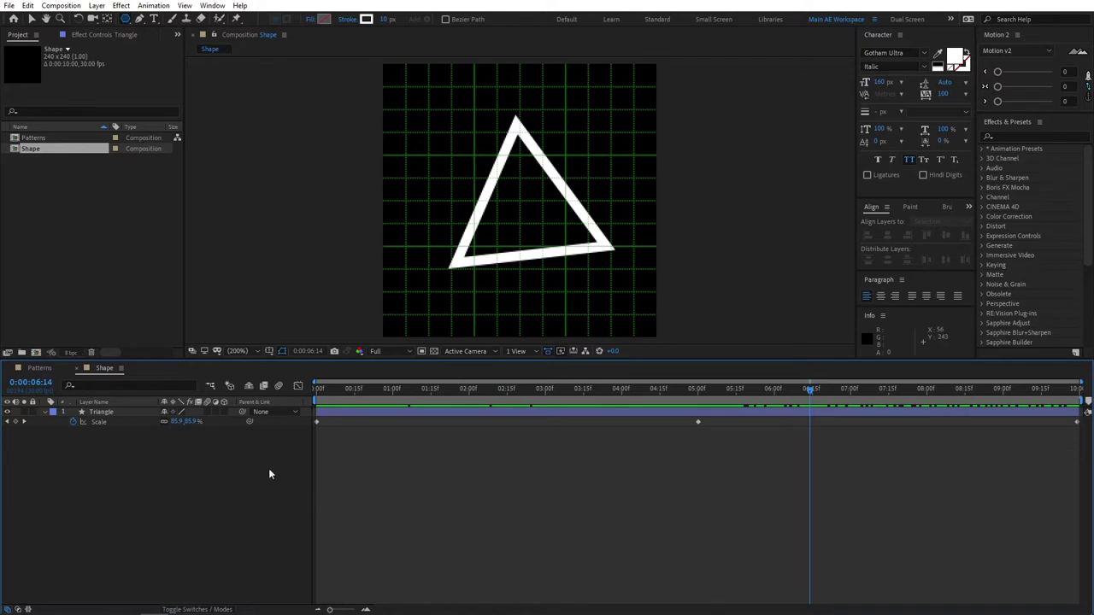
Apply Easy Ease to all three of the Triangle's Scale keyframes.
{"action": "left_click_drag", "start_coordinate": [322, 513], "coordinate": [1077, 431]}
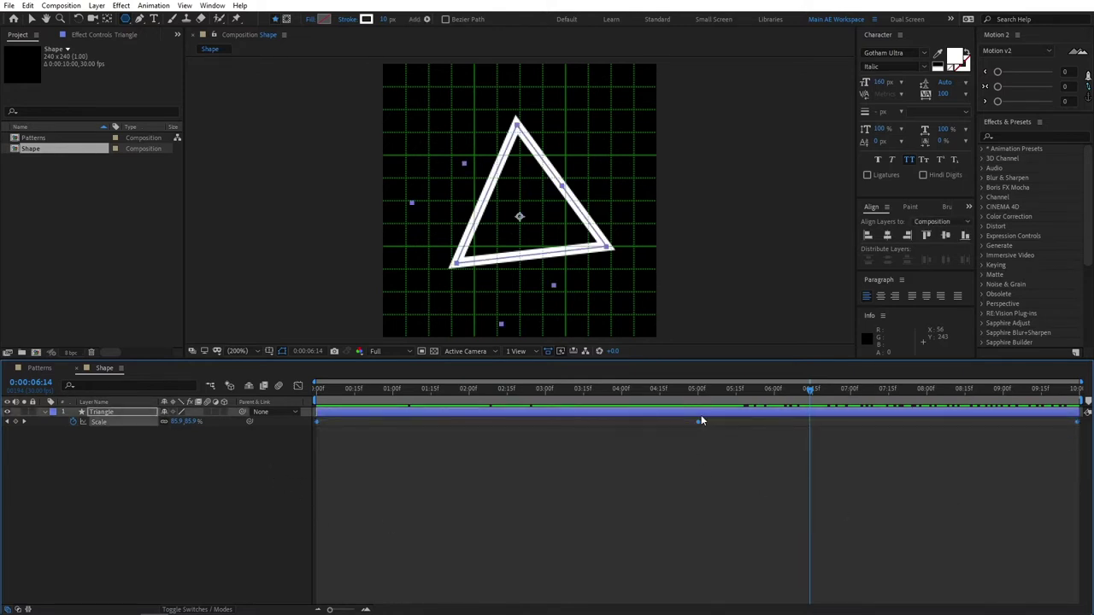
{"action": "key", "text": "F9"}
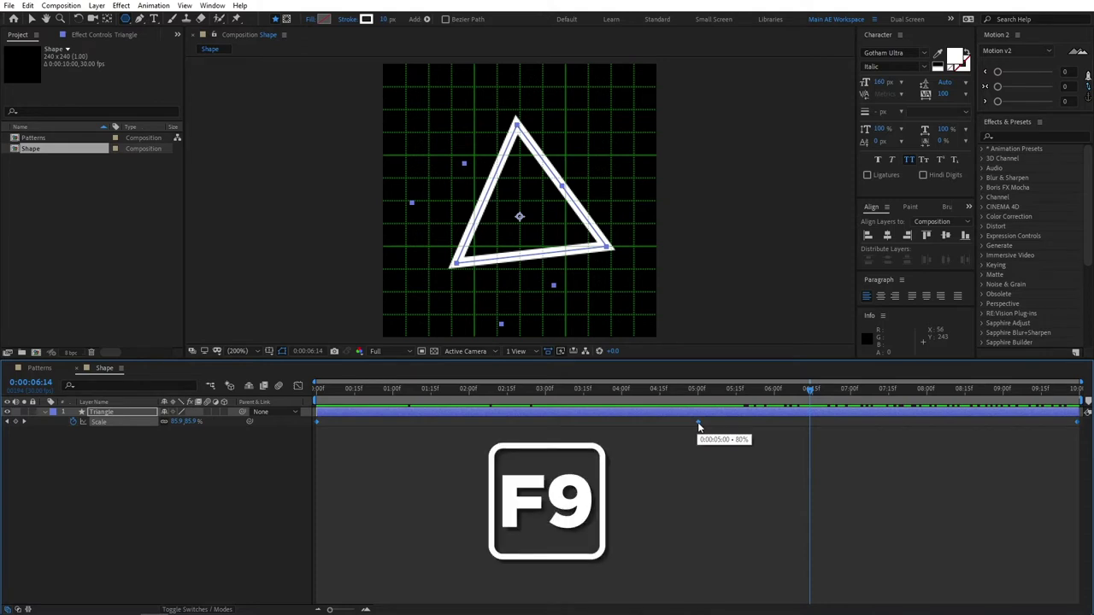
{"action": "right_click", "coordinate": [699, 425]}
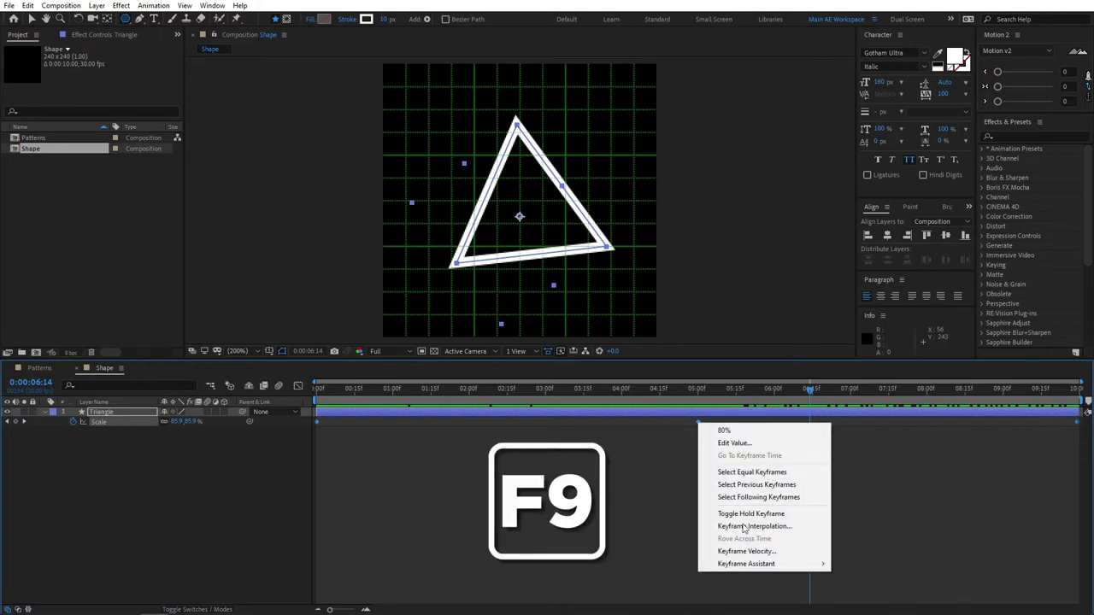
{"action": "mouse_move", "coordinate": [746, 564]}
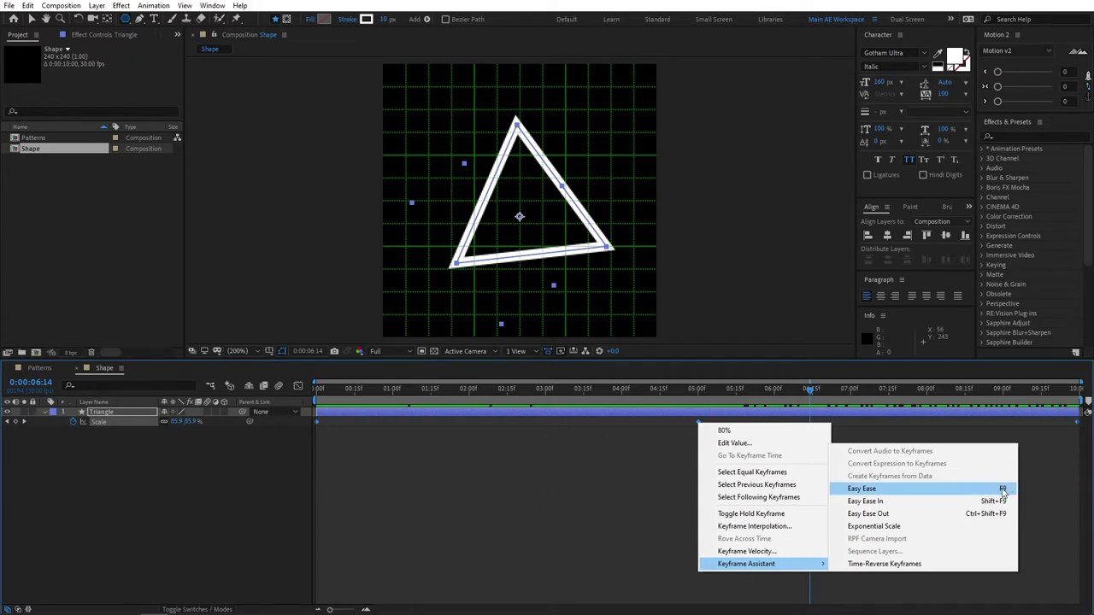
{"action": "left_click", "coordinate": [1003, 490]}
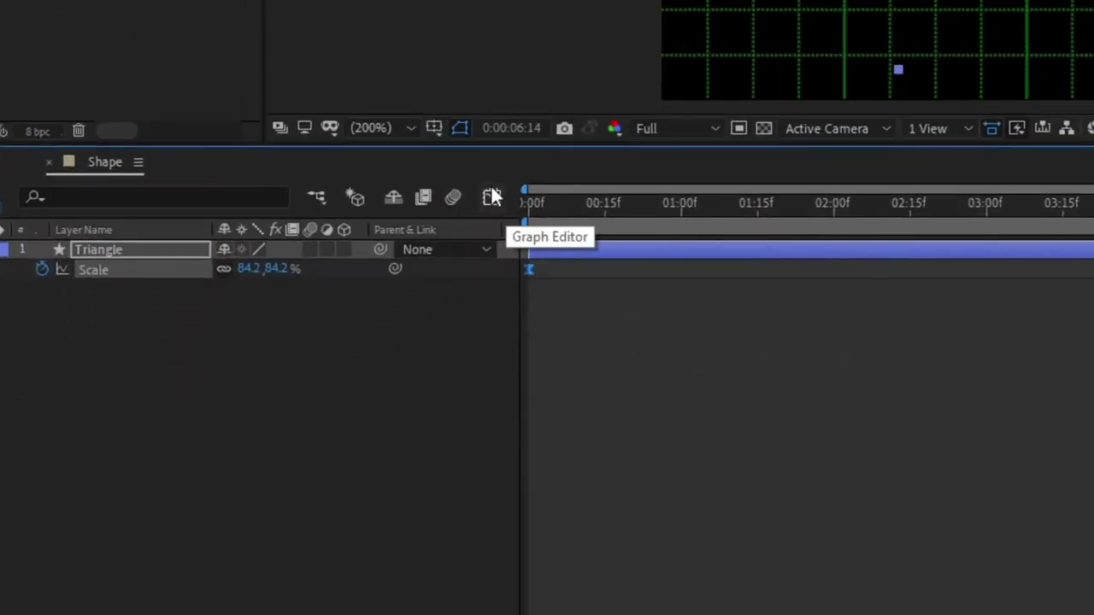
Show the Triangle's Scale animation in the Graph Editor as a speed graph.
{"action": "left_click", "coordinate": [492, 197]}
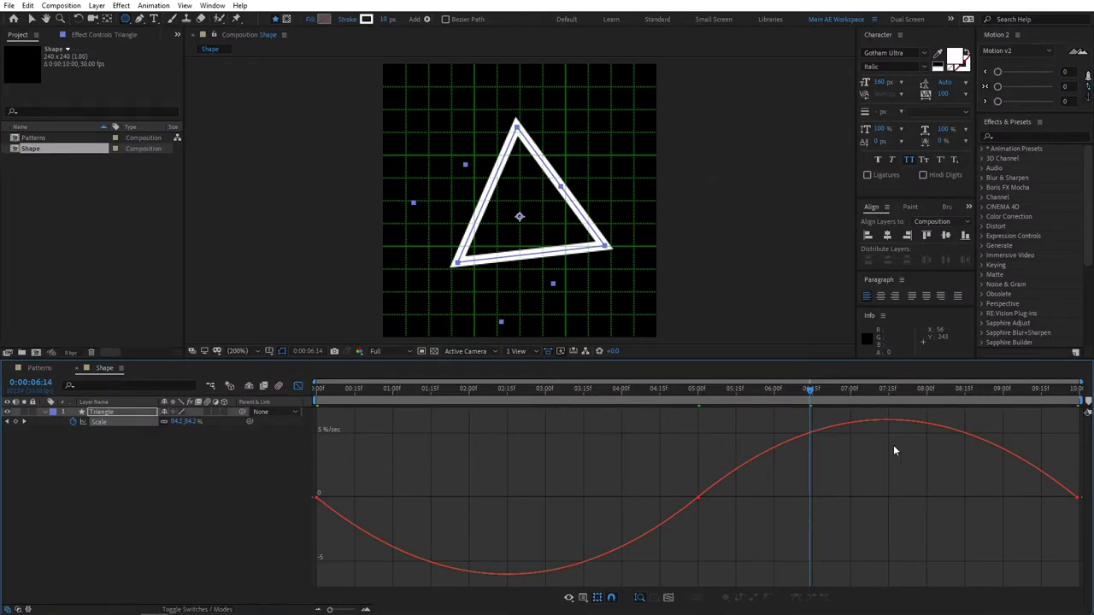
{"action": "right_click", "coordinate": [506, 455]}
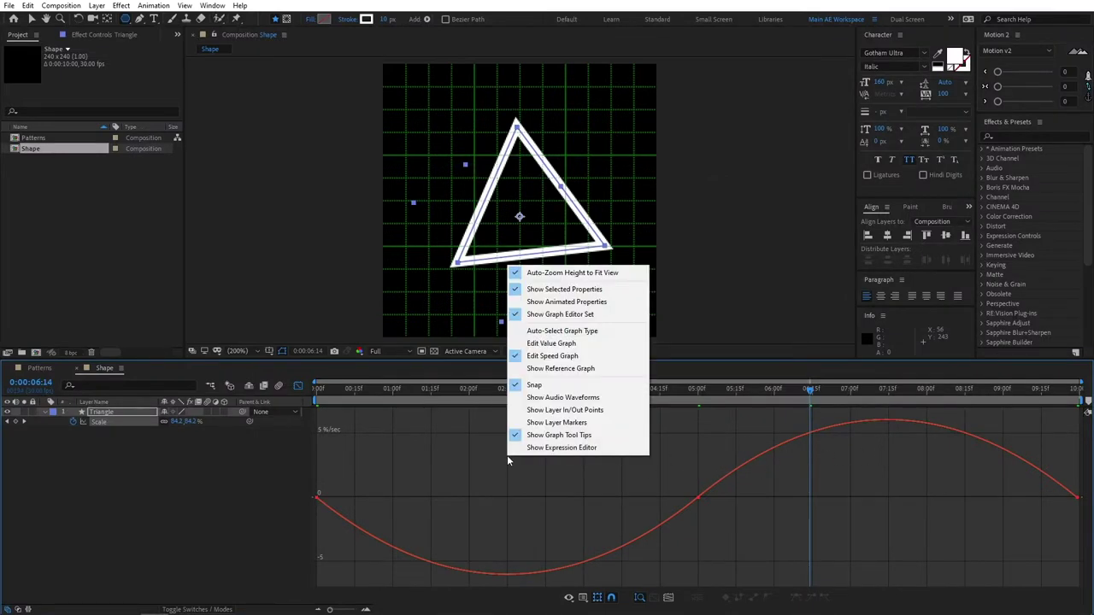
{"action": "left_click", "coordinate": [507, 468]}
{"action": "right_click", "coordinate": [513, 469]}
{"action": "left_click", "coordinate": [564, 372]}
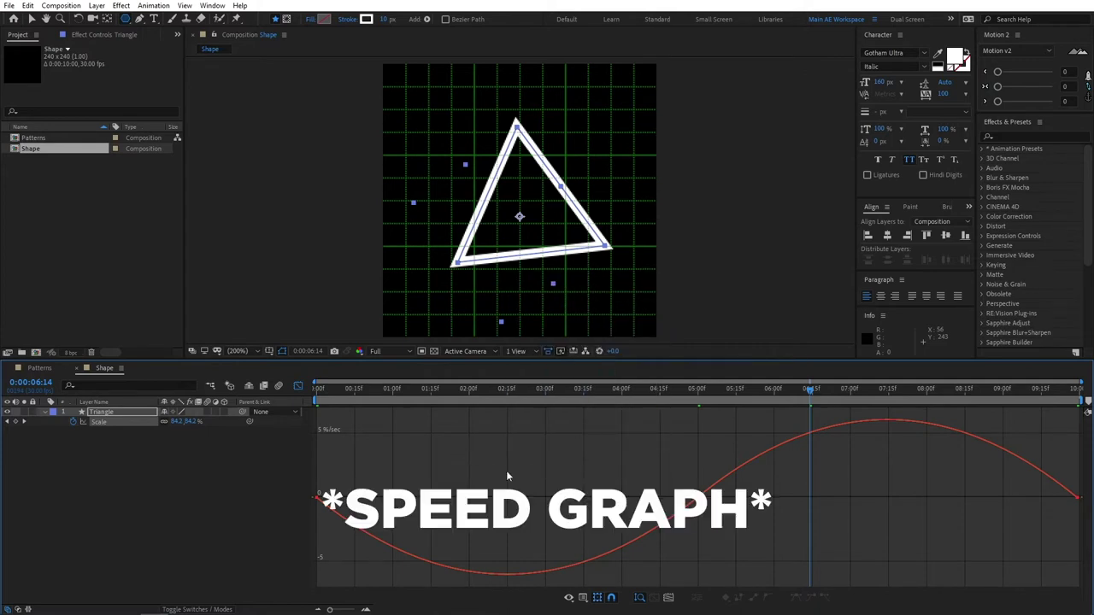
{"action": "right_click", "coordinate": [508, 475]}
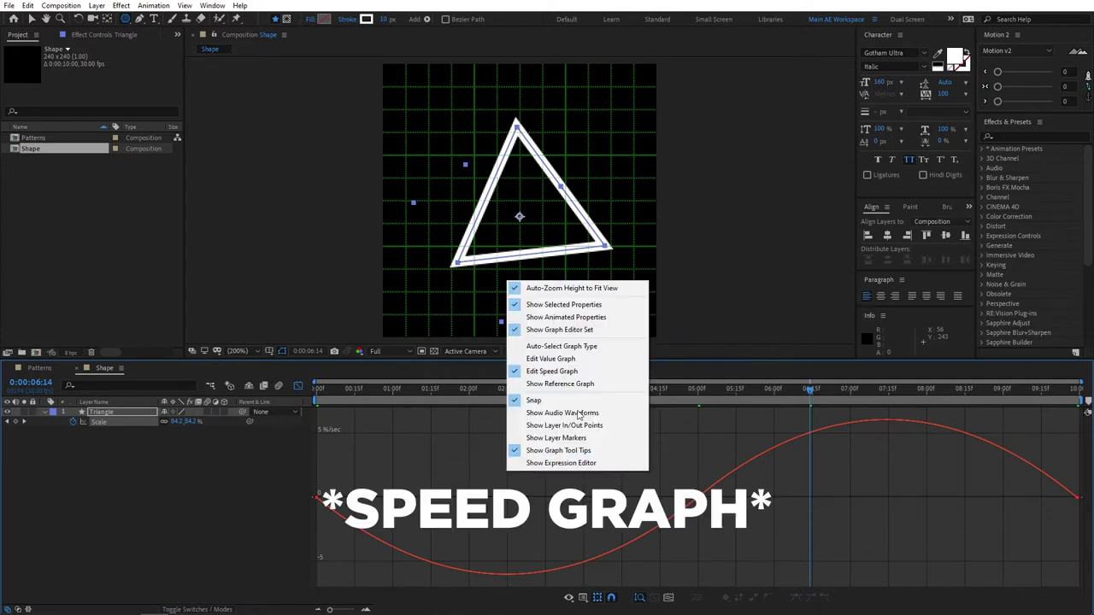
{"action": "left_click", "coordinate": [549, 374]}
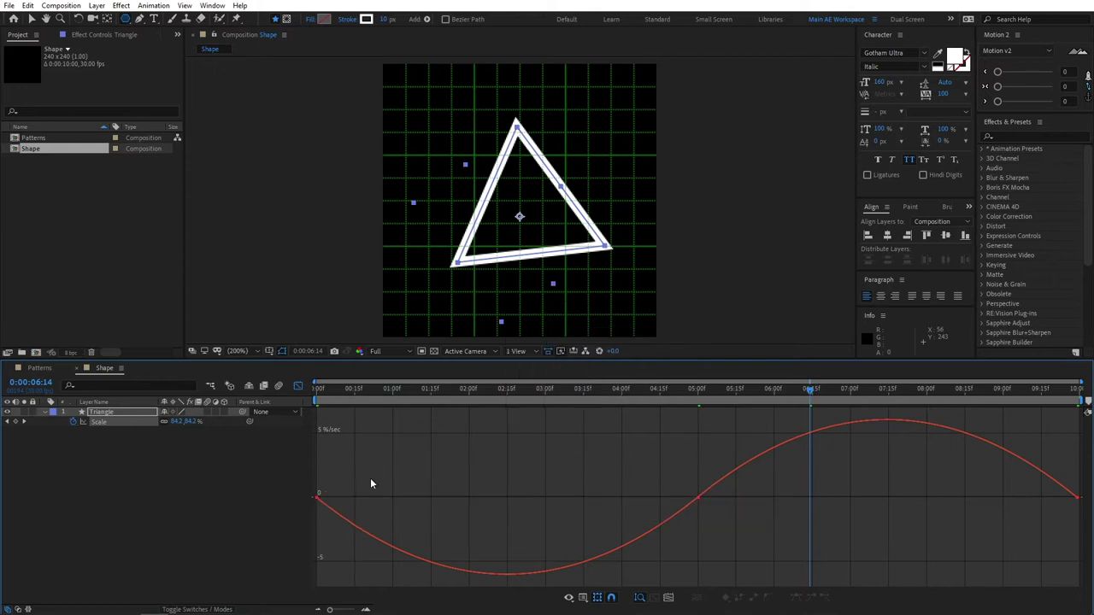
Steepen the first half of the Scale speed curve by extending its facing keyframe handles to about 2 s and 3 s.
{"action": "left_click_drag", "start_coordinate": [370, 484], "coordinate": [294, 521]}
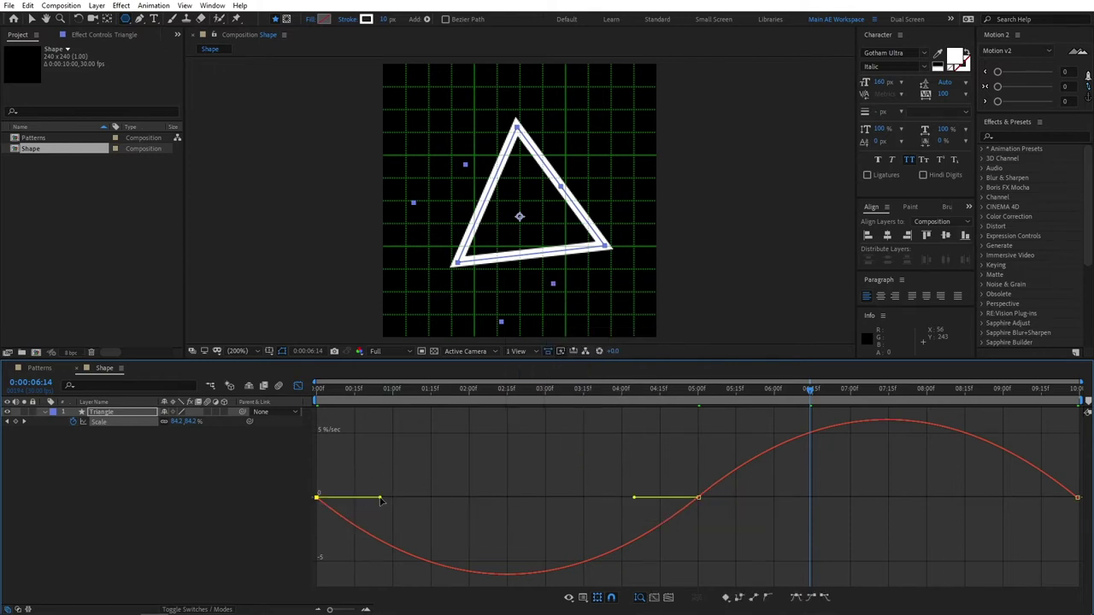
{"action": "left_click_drag", "start_coordinate": [380, 497], "coordinate": [464, 501]}
{"action": "left_click_drag", "start_coordinate": [749, 444], "coordinate": [545, 480]}
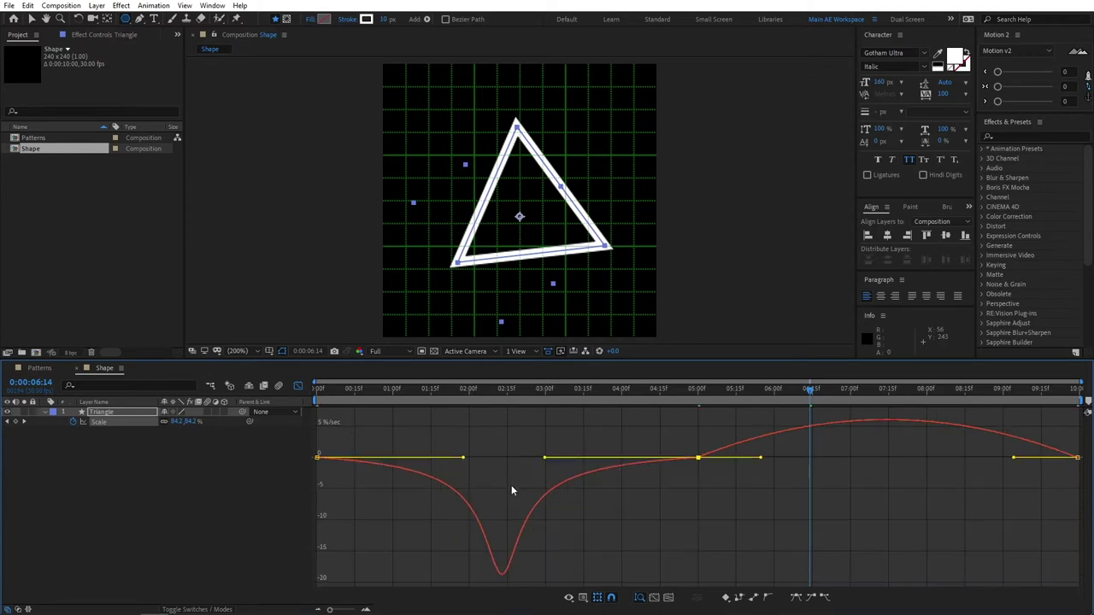
Steepen the second half of the Scale speed curve by extending its facing keyframe handles to about 7 s and 8 s.
{"action": "left_click", "coordinate": [744, 476]}
{"action": "left_click", "coordinate": [697, 459]}
{"action": "left_click_drag", "start_coordinate": [763, 460], "coordinate": [865, 466]}
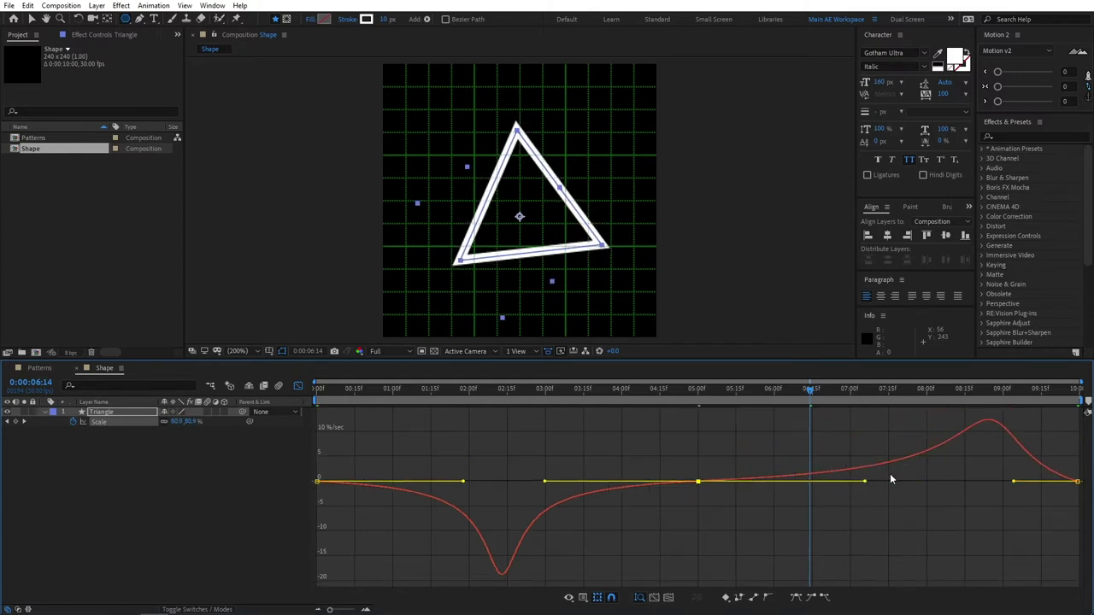
{"action": "left_click_drag", "start_coordinate": [1009, 470], "coordinate": [1082, 499]}
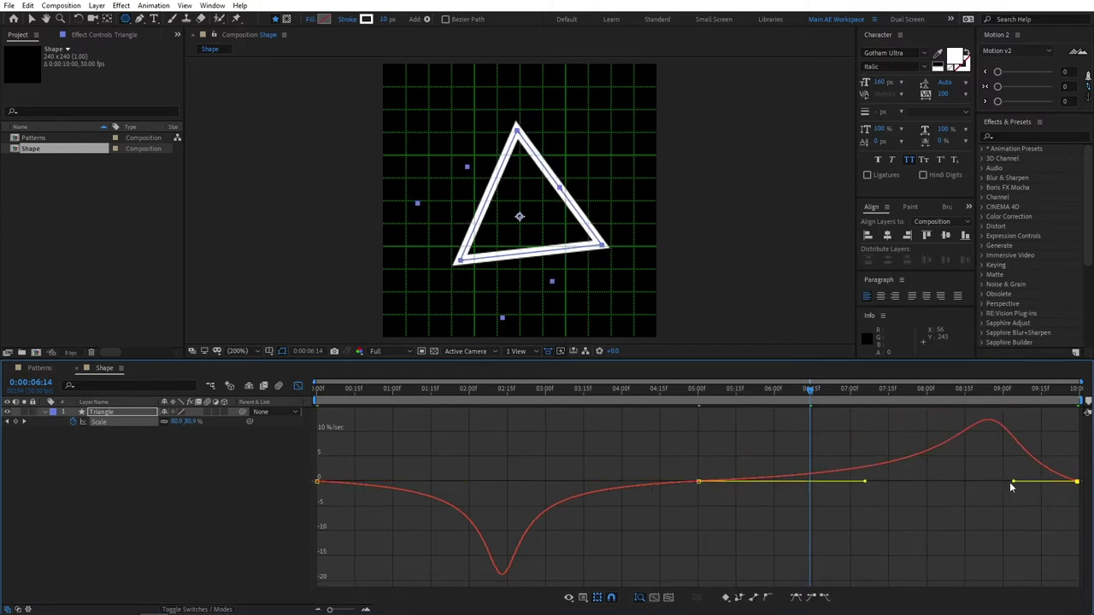
{"action": "left_click_drag", "start_coordinate": [1015, 485], "coordinate": [935, 483]}
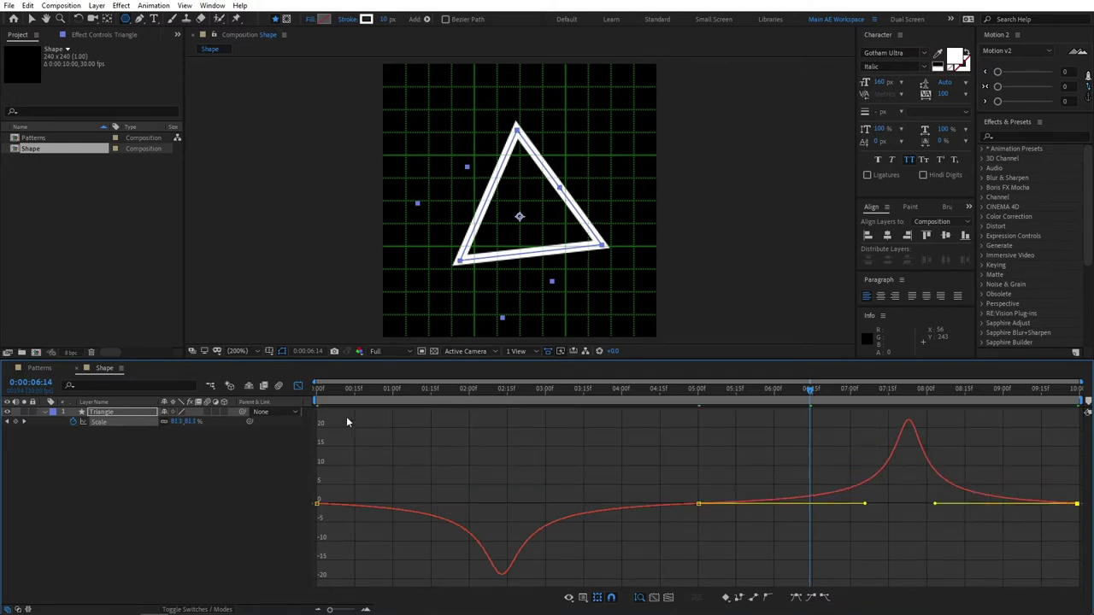
Close the Graph Editor, preview the Triangle animation from the start, and deselect the layer.
{"action": "left_click", "coordinate": [298, 387]}
{"action": "key", "text": "Home"}
{"action": "key", "text": "space"}
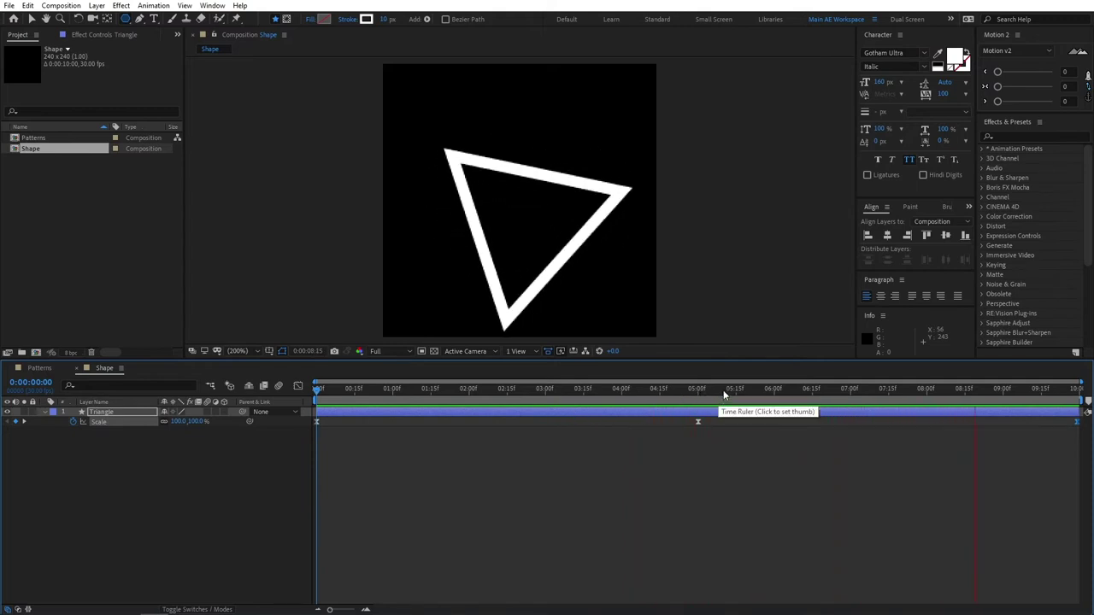
{"action": "key", "text": "space"}
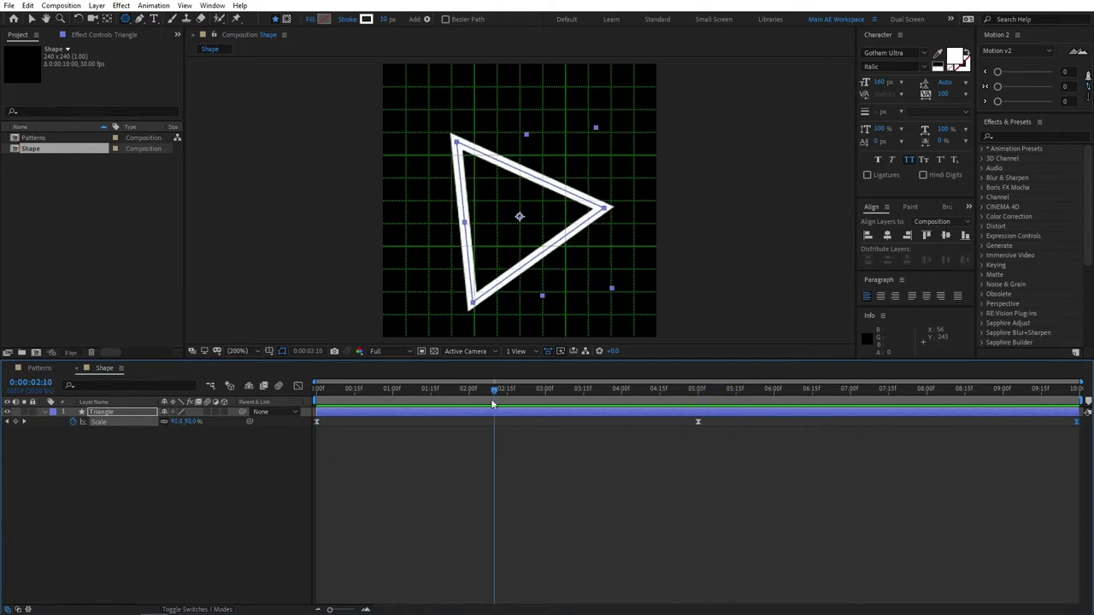
{"action": "left_click", "coordinate": [429, 481]}
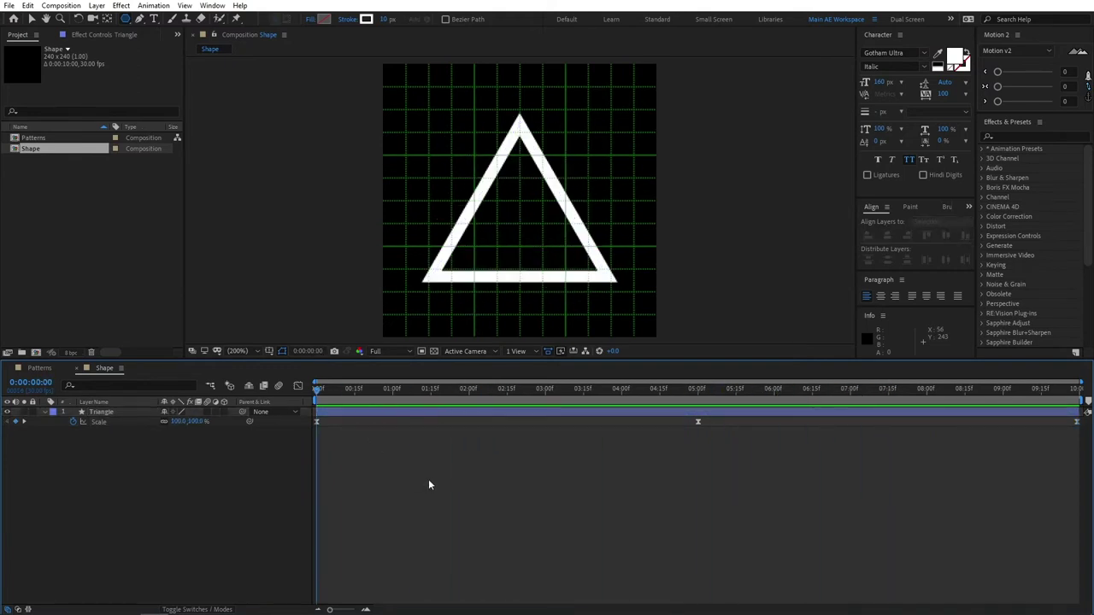
Scrub through the Triangle animation in the Shape composition, return to the start, and collapse the layer's properties.
{"action": "left_click_drag", "start_coordinate": [372, 390], "coordinate": [667, 390]}
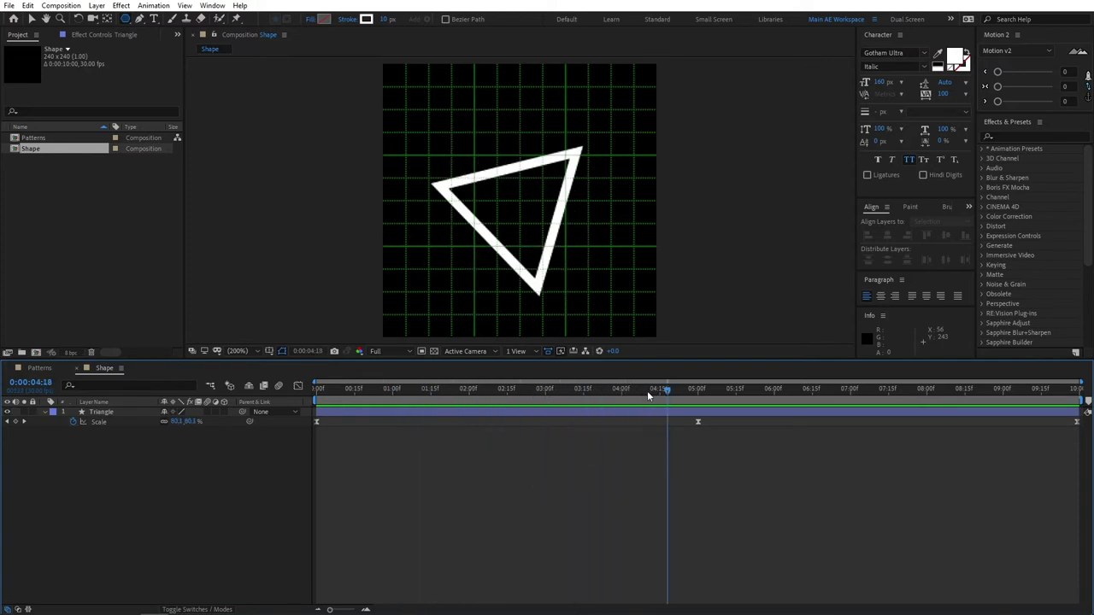
{"action": "left_click_drag", "start_coordinate": [537, 390], "coordinate": [252, 406]}
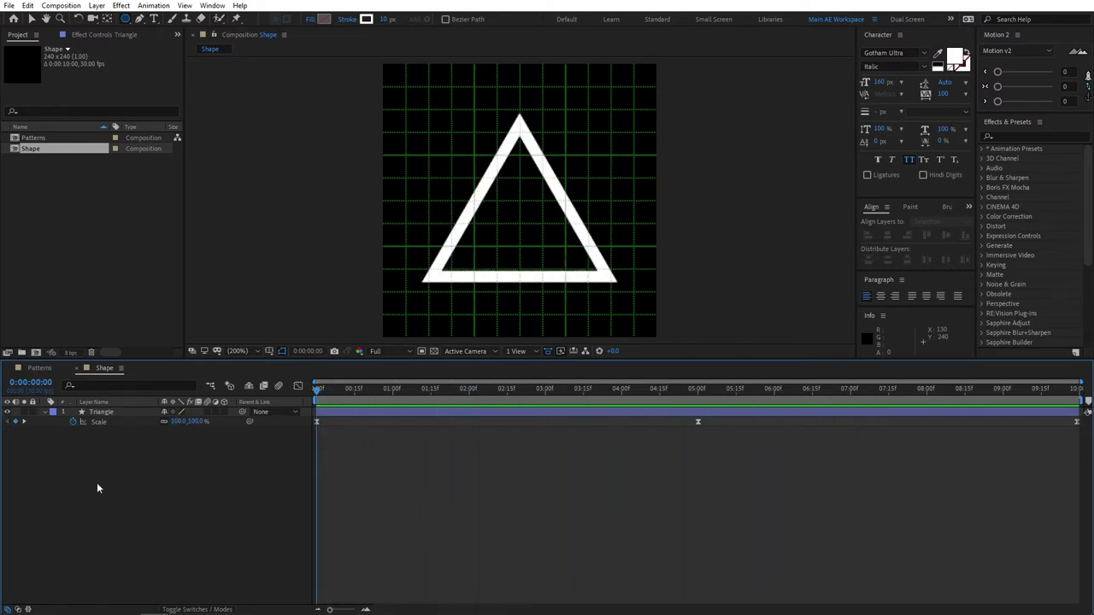
{"action": "left_click", "coordinate": [44, 412]}
{"action": "left_click", "coordinate": [92, 450]}
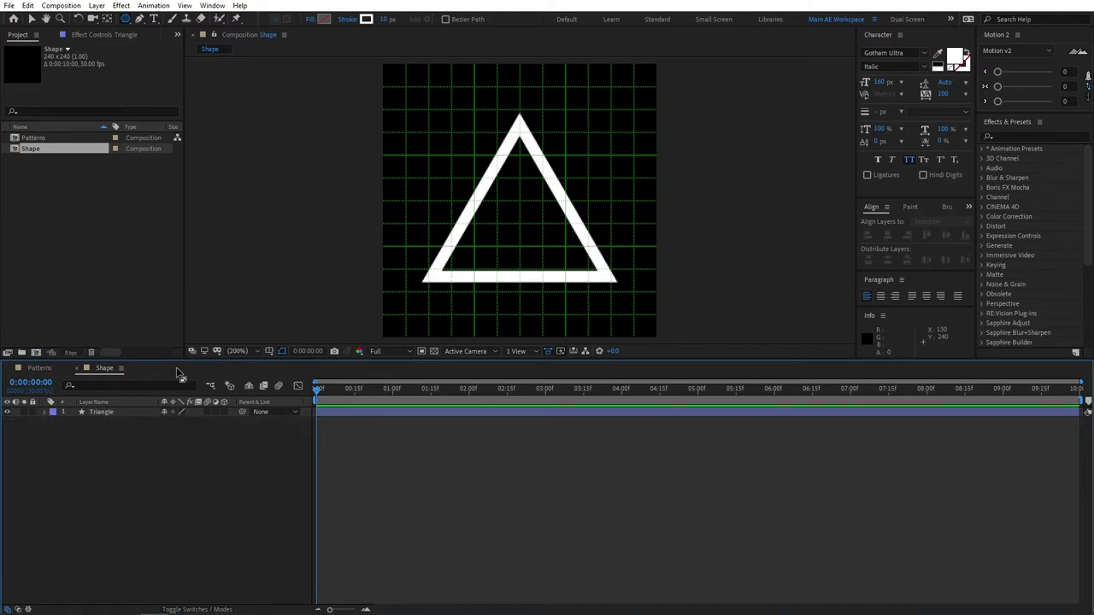
Open the Patterns composition, add the Shape composition to it as a layer, and activate the Selection tool.
{"action": "double_click", "coordinate": [34, 138]}
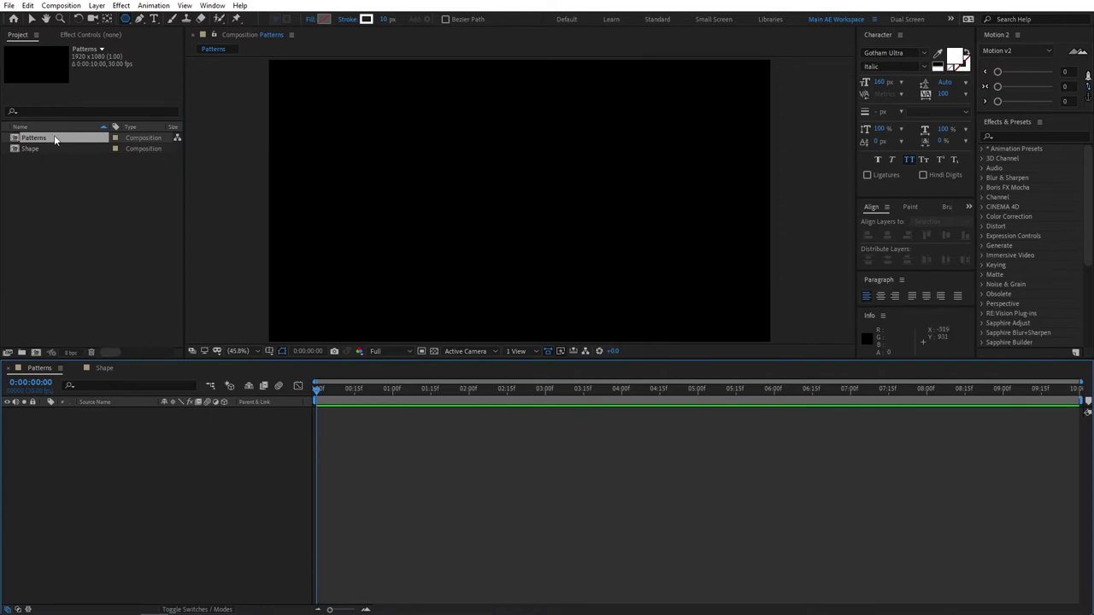
{"action": "left_click_drag", "start_coordinate": [33, 152], "coordinate": [53, 463]}
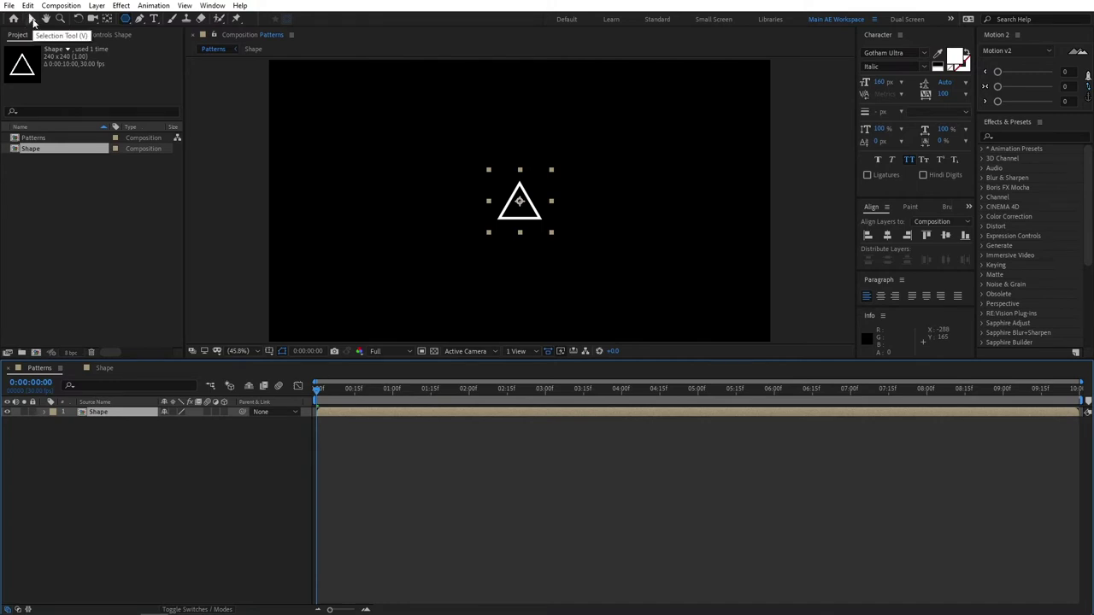
{"action": "left_click", "coordinate": [32, 24]}
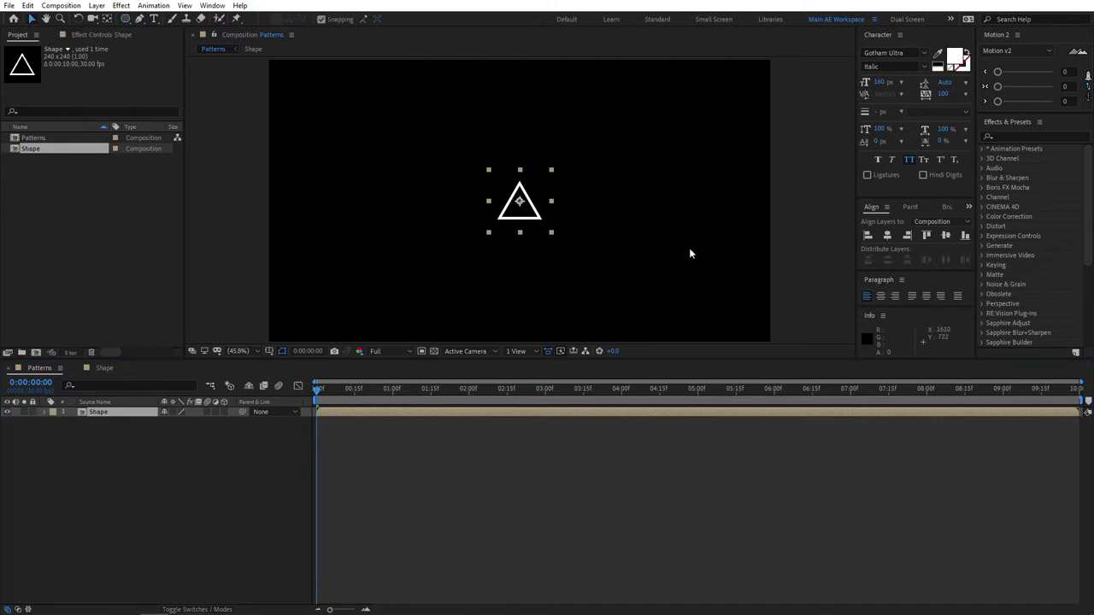
Set the Shape layer's Scale to 50% in the Patterns composition and deselect the layer.
{"action": "left_click", "coordinate": [112, 452]}
{"action": "left_click", "coordinate": [121, 414]}
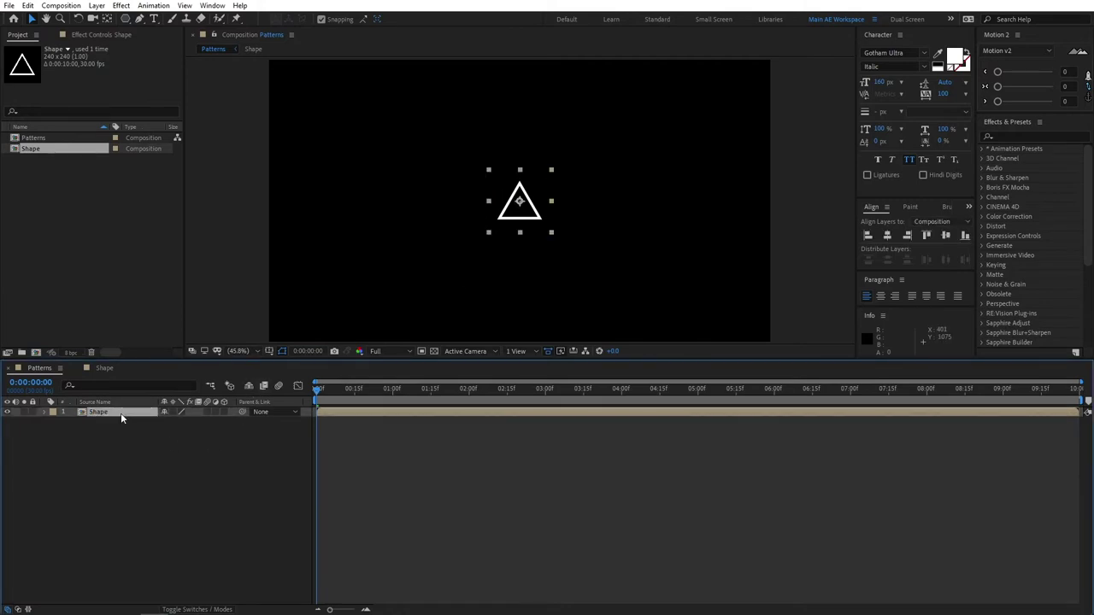
{"action": "key", "text": "s"}
{"action": "left_click", "coordinate": [178, 421]}
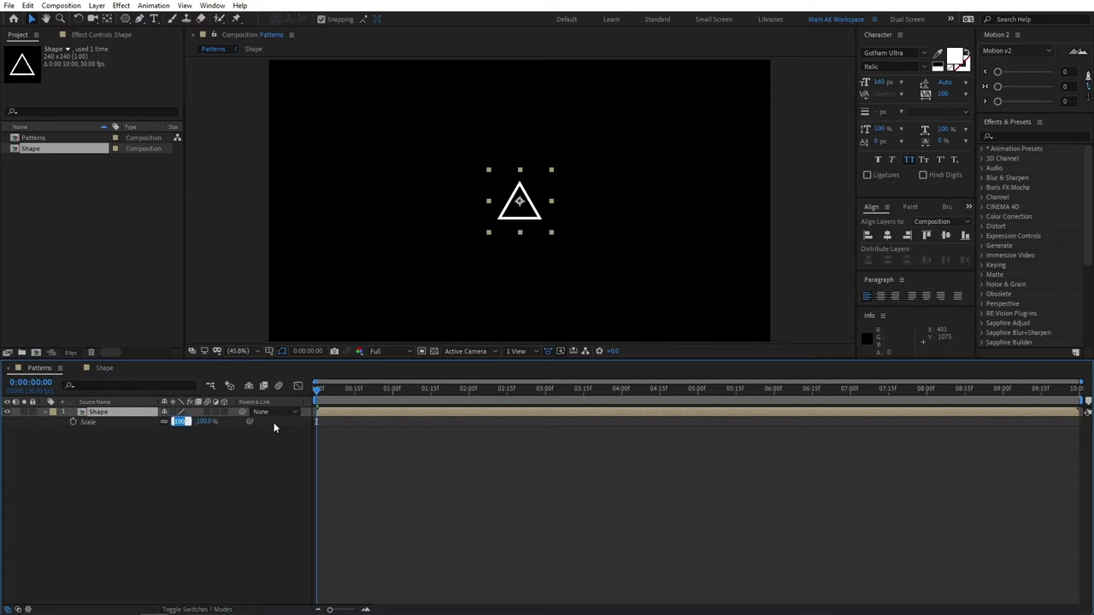
{"action": "type", "text": "50"}
{"action": "key", "text": "Return"}
{"action": "left_click", "coordinate": [251, 507]}
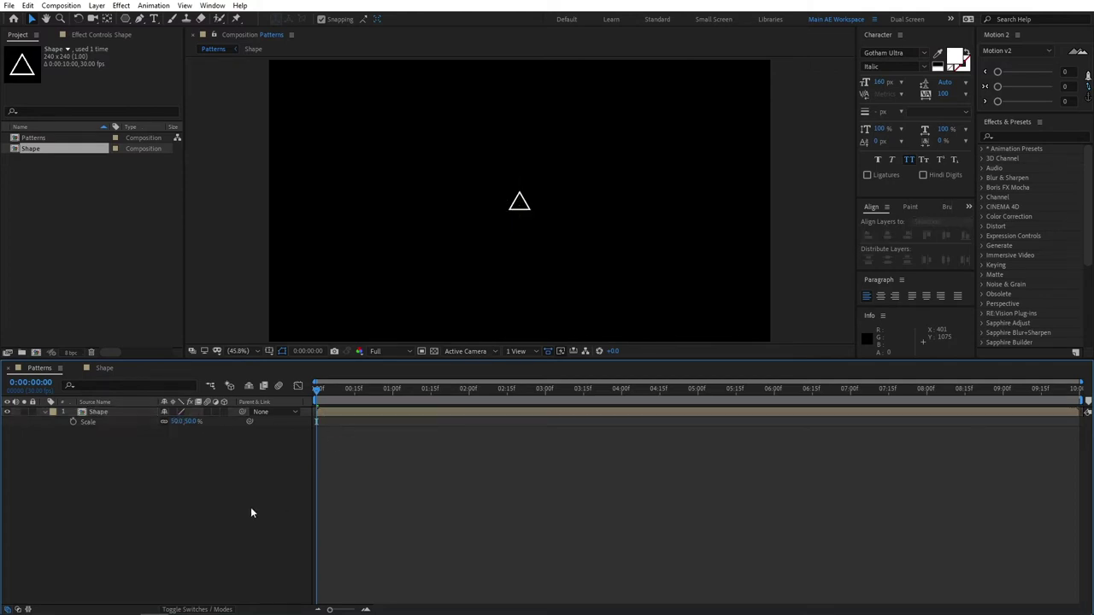
Search the effects for "Repetile" and apply CC RepeTile to the Shape layer.
{"action": "left_click", "coordinate": [1030, 136]}
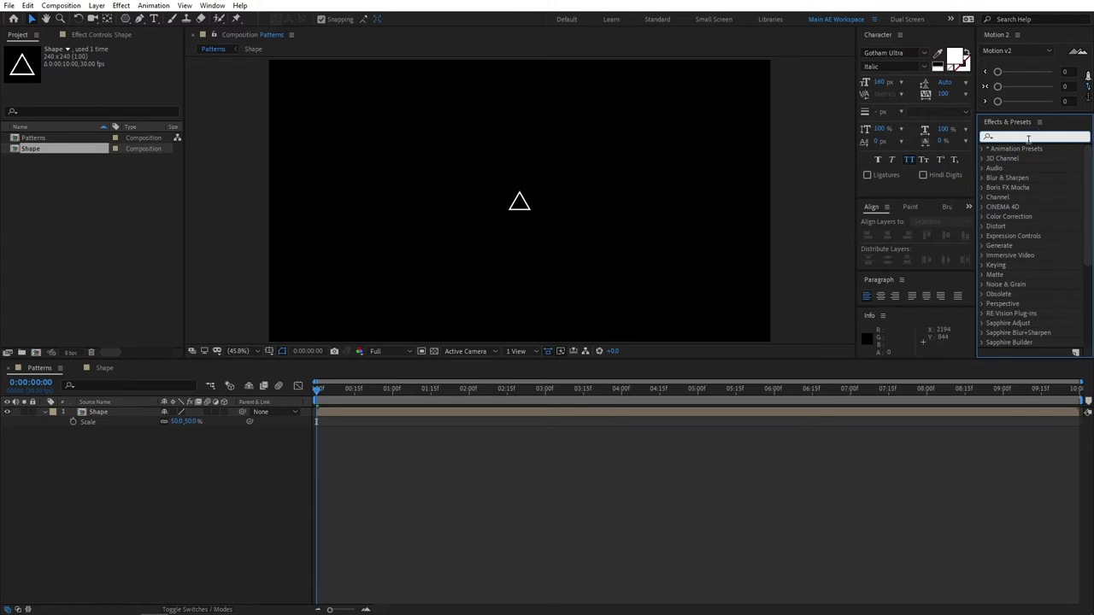
{"action": "left_click", "coordinate": [212, 6]}
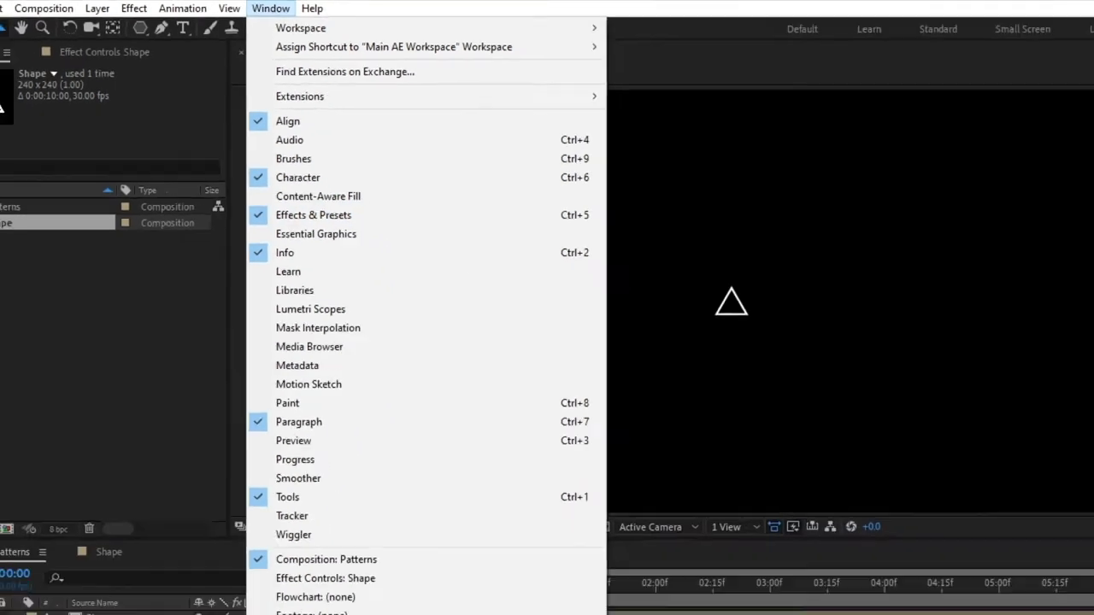
{"action": "left_click", "coordinate": [423, 286]}
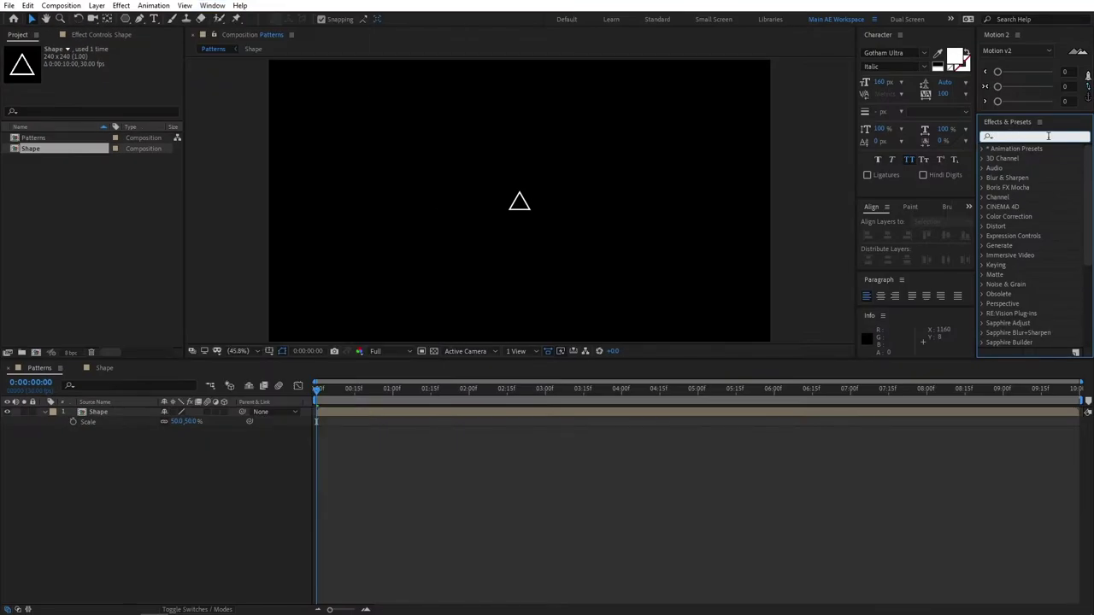
{"action": "type", "text": "Repetile"}
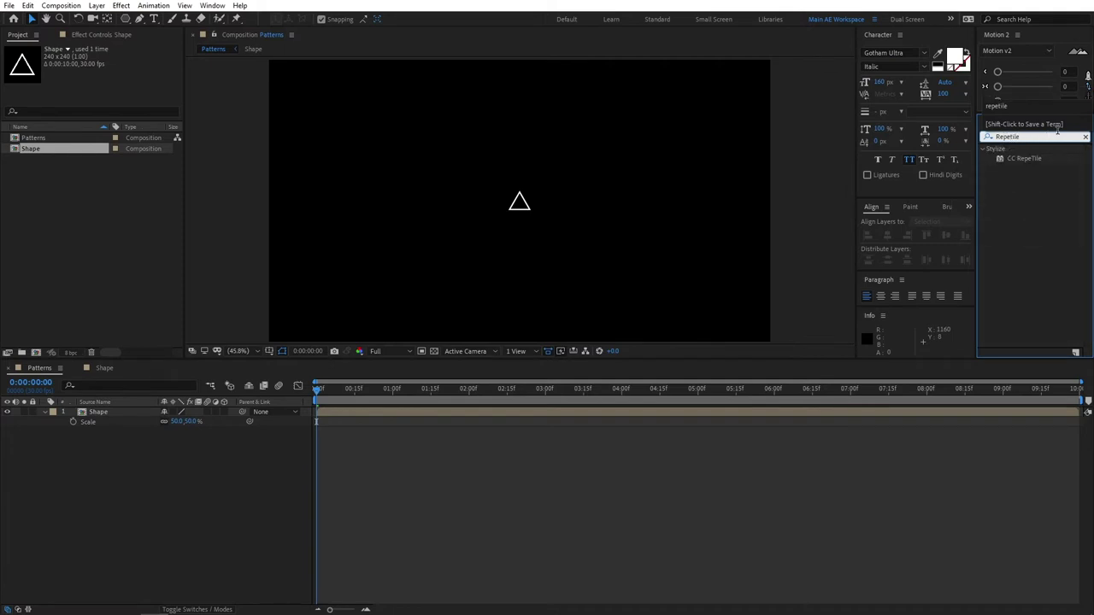
{"action": "left_click_drag", "start_coordinate": [1026, 158], "coordinate": [126, 412]}
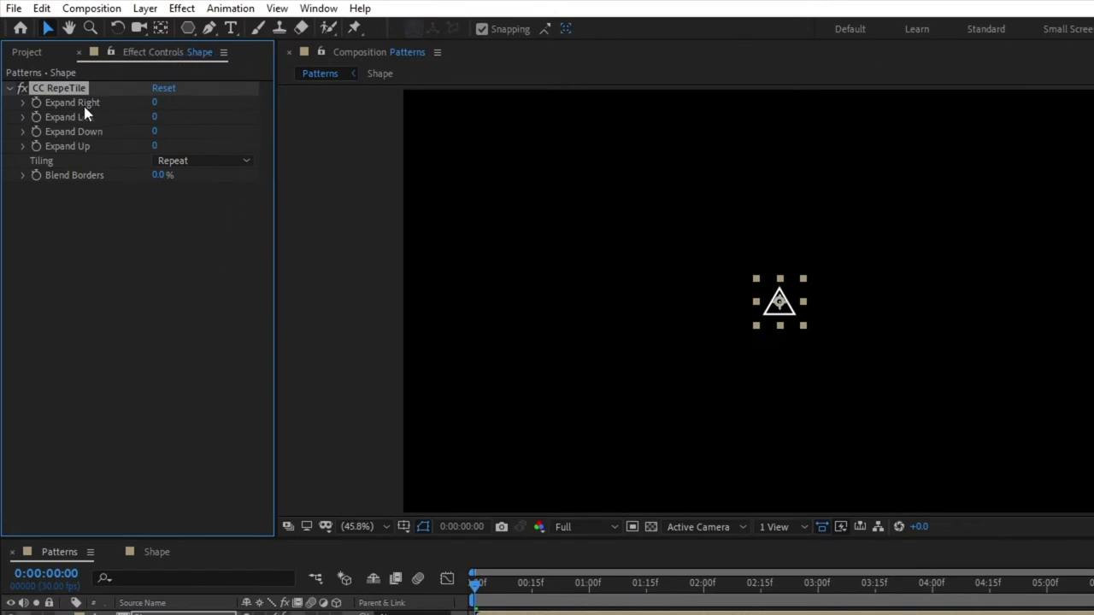
{"action": "left_click", "coordinate": [108, 229]}
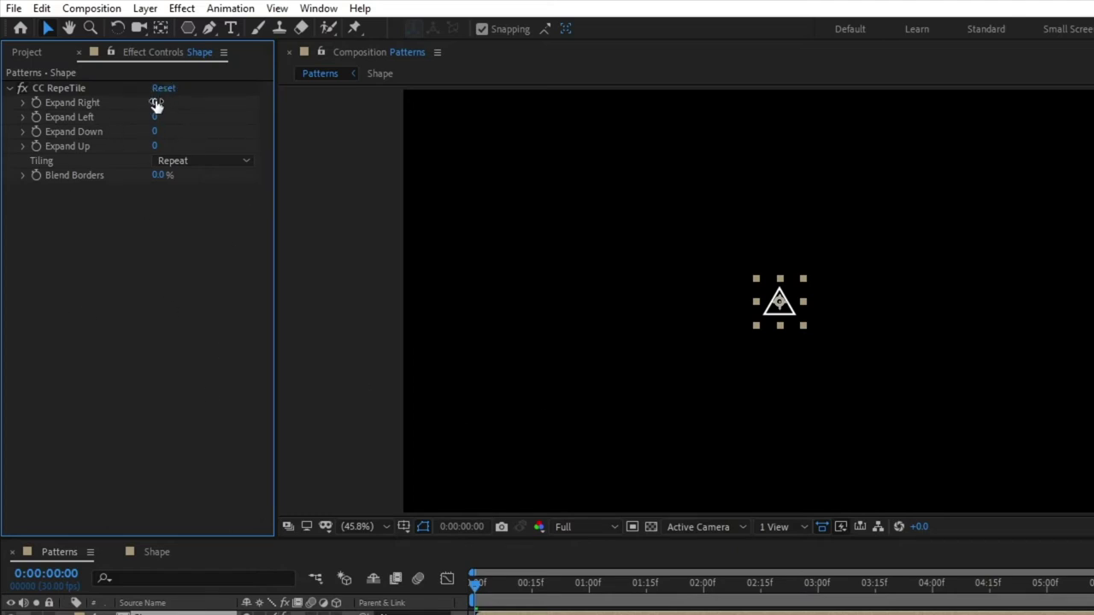
Set CC RepeTile's Expand Right and Expand Left both to 1657 so the triangles span the composition's width.
{"action": "left_click_drag", "start_coordinate": [157, 103], "coordinate": [1093, 125]}
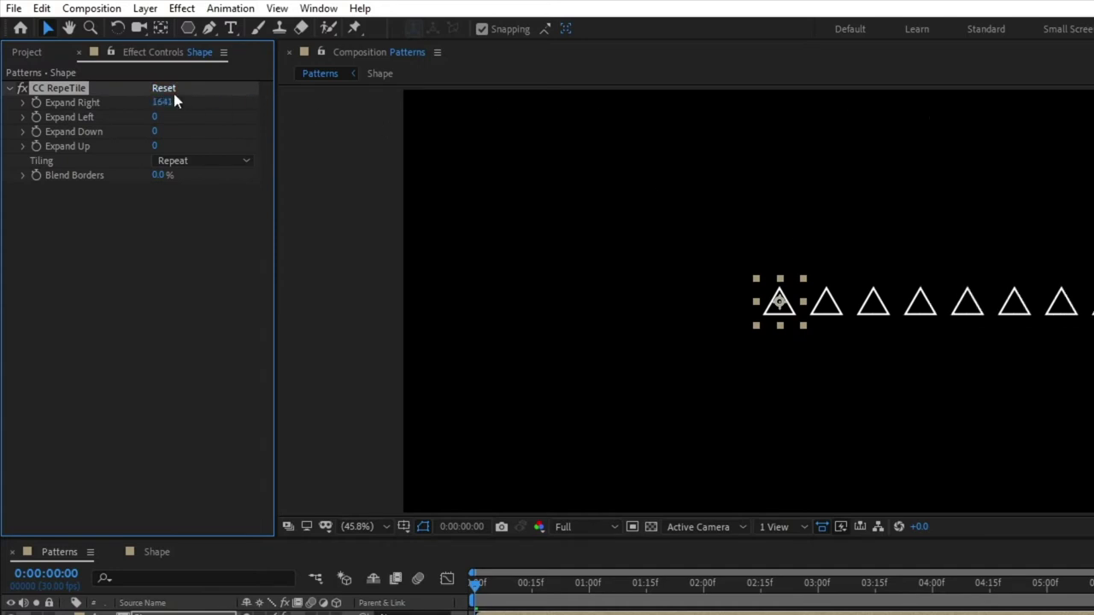
{"action": "left_click_drag", "start_coordinate": [164, 102], "coordinate": [186, 103]}
{"action": "left_click", "coordinate": [165, 103]}
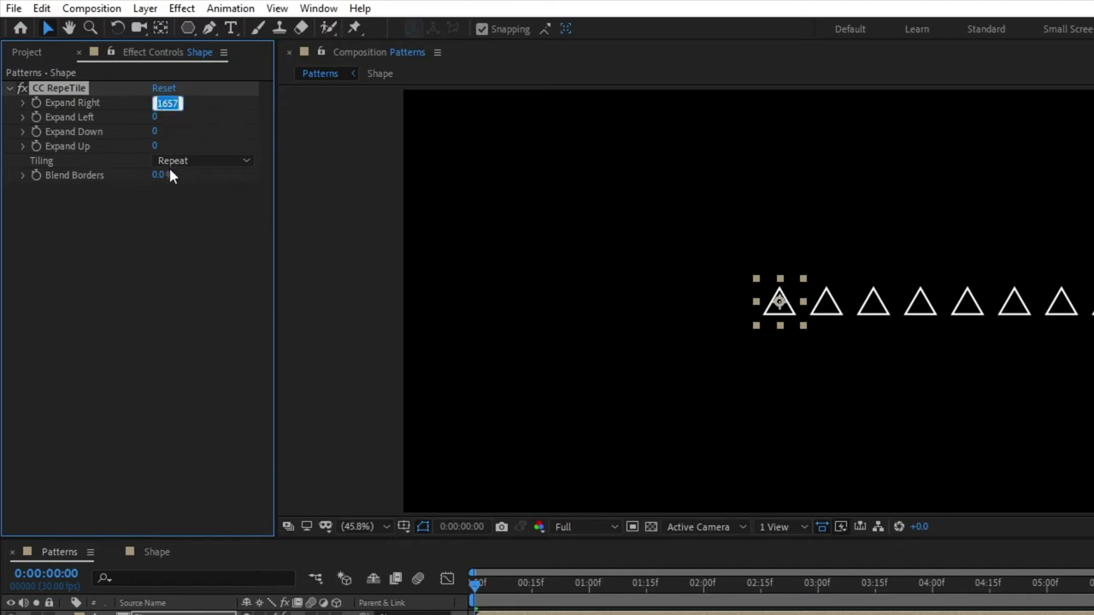
{"action": "left_click", "coordinate": [175, 105]}
{"action": "left_click", "coordinate": [159, 117]}
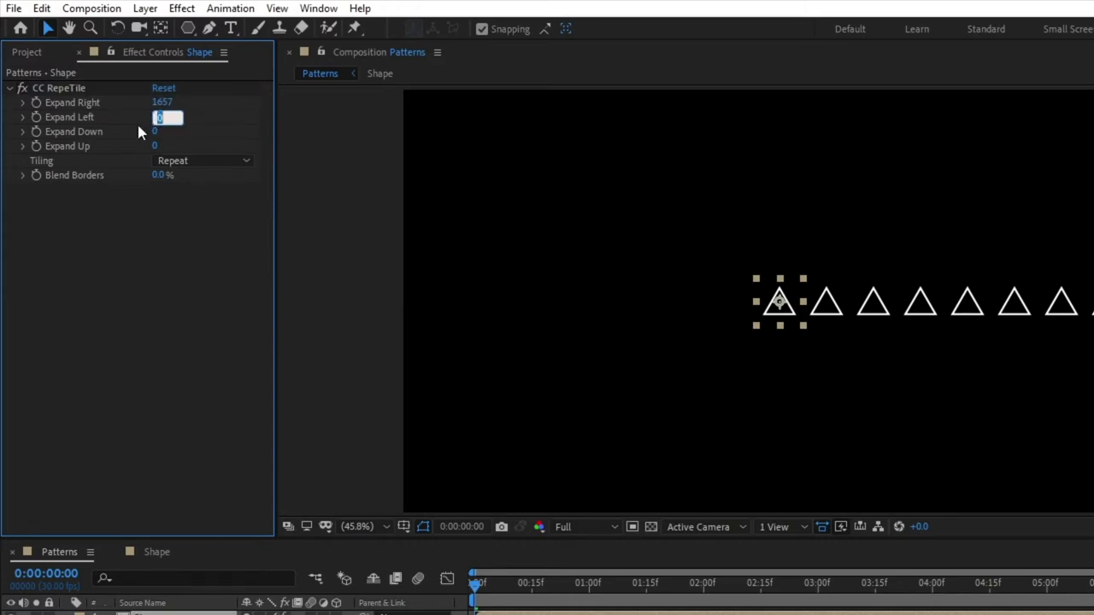
{"action": "type", "text": "1657"}
{"action": "key", "text": "Return"}
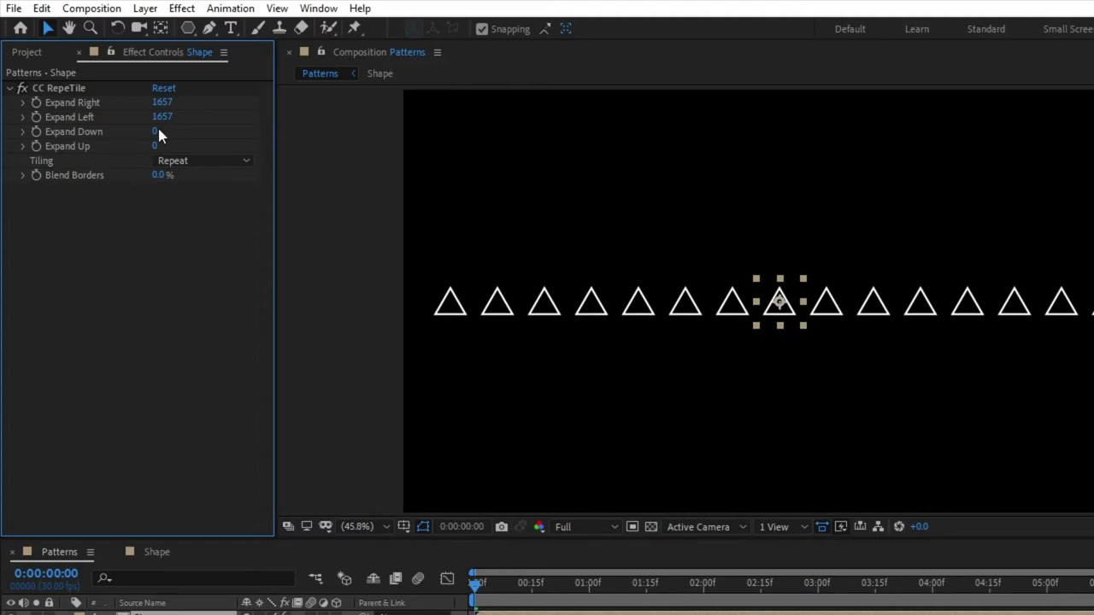
Set CC RepeTile's Expand Down and Expand Up both to 939 so the triangles fill the composition's height.
{"action": "left_click_drag", "start_coordinate": [154, 132], "coordinate": [967, 139]}
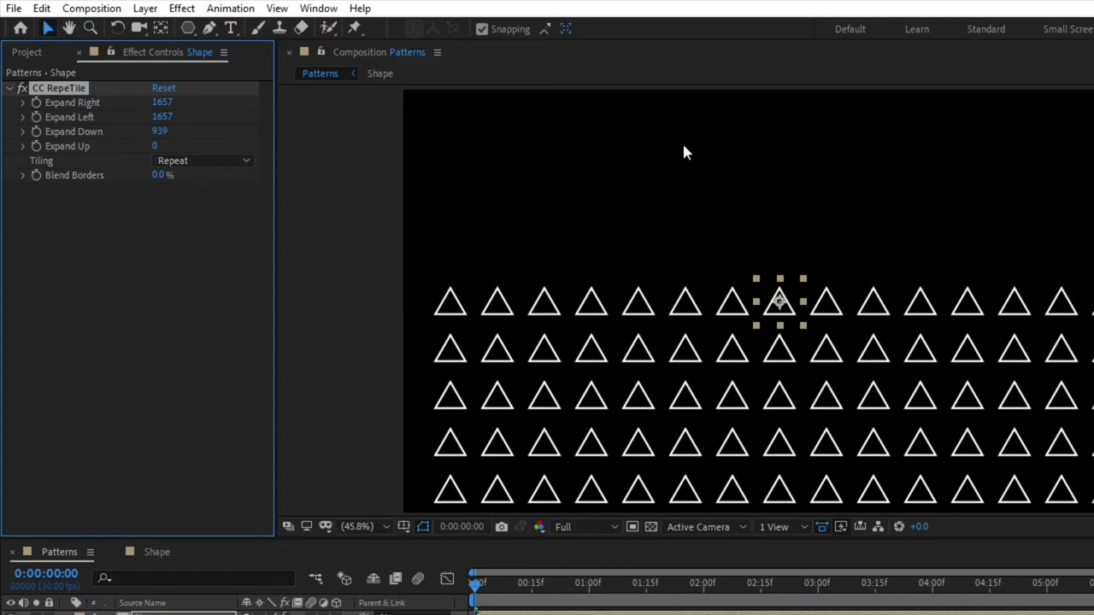
{"action": "left_click", "coordinate": [169, 132]}
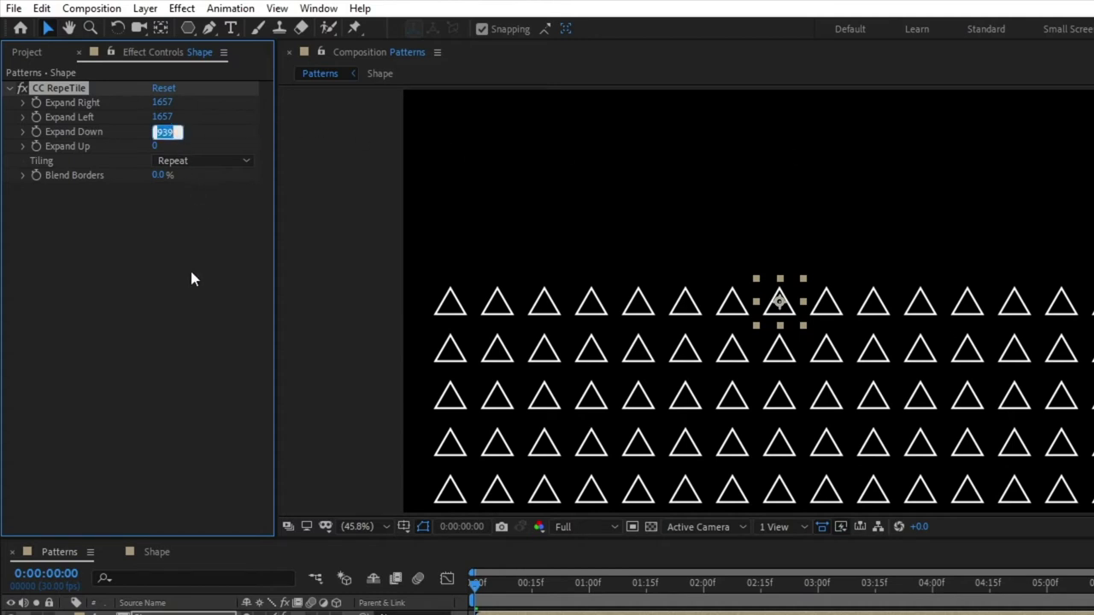
{"action": "left_click", "coordinate": [192, 279]}
{"action": "left_click", "coordinate": [154, 146]}
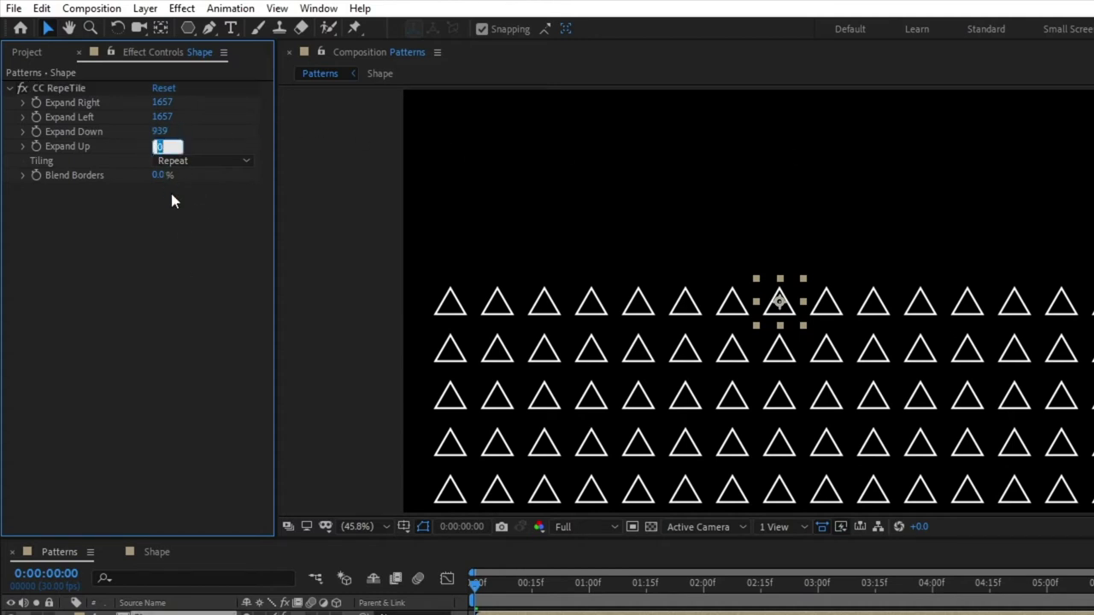
{"action": "type", "text": "939"}
{"action": "left_click", "coordinate": [206, 301]}
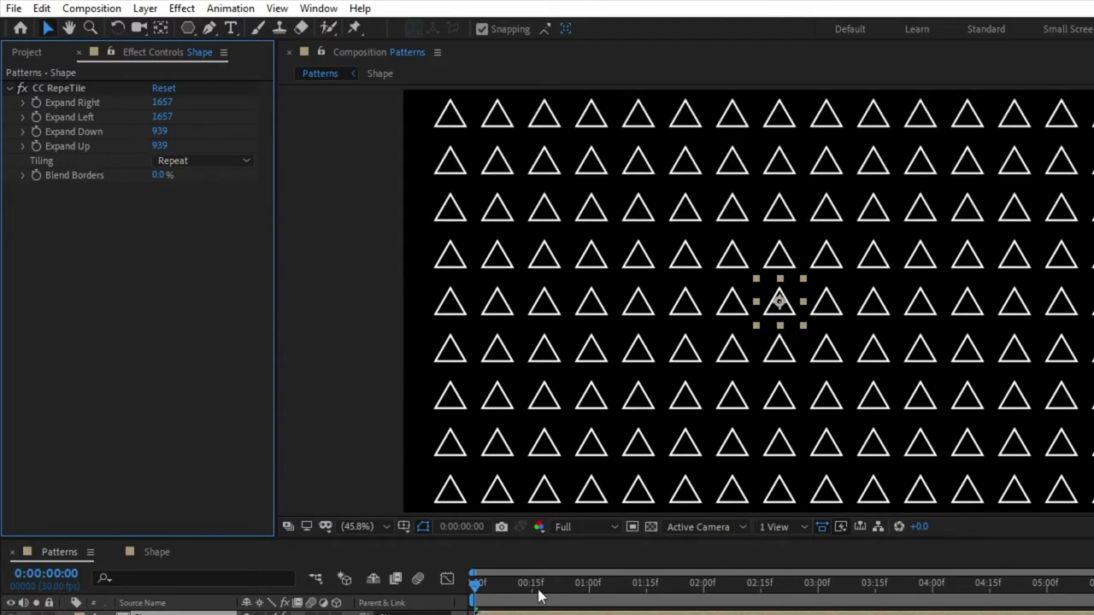
Preview the repeated triangle animation from the start, return to the first frame, and deselect the Shape layer.
{"action": "left_click_drag", "start_coordinate": [538, 597], "coordinate": [413, 580]}
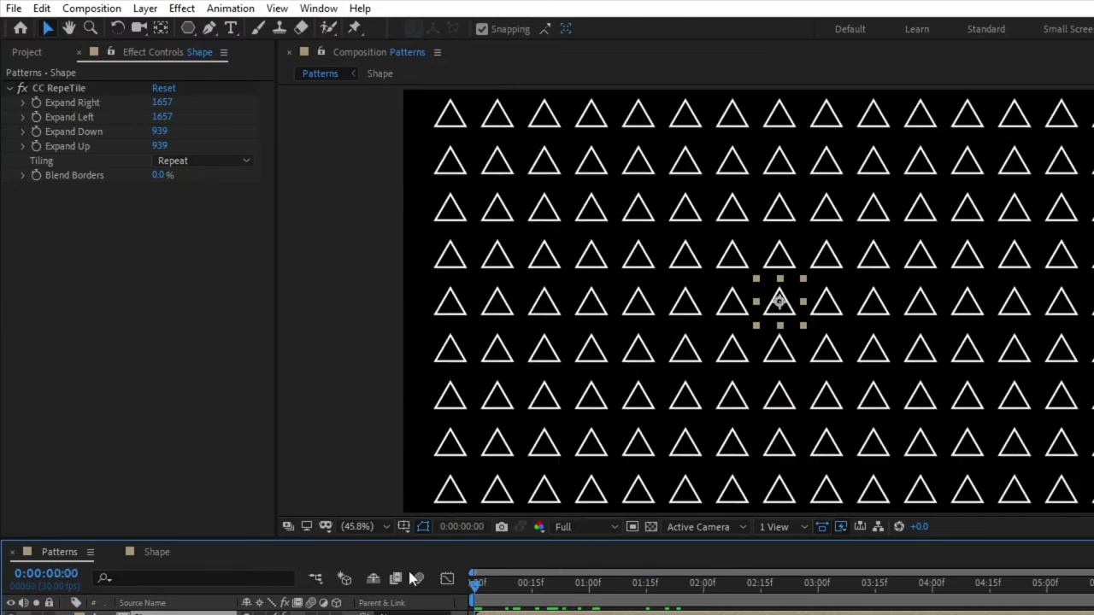
{"action": "key", "text": "space"}
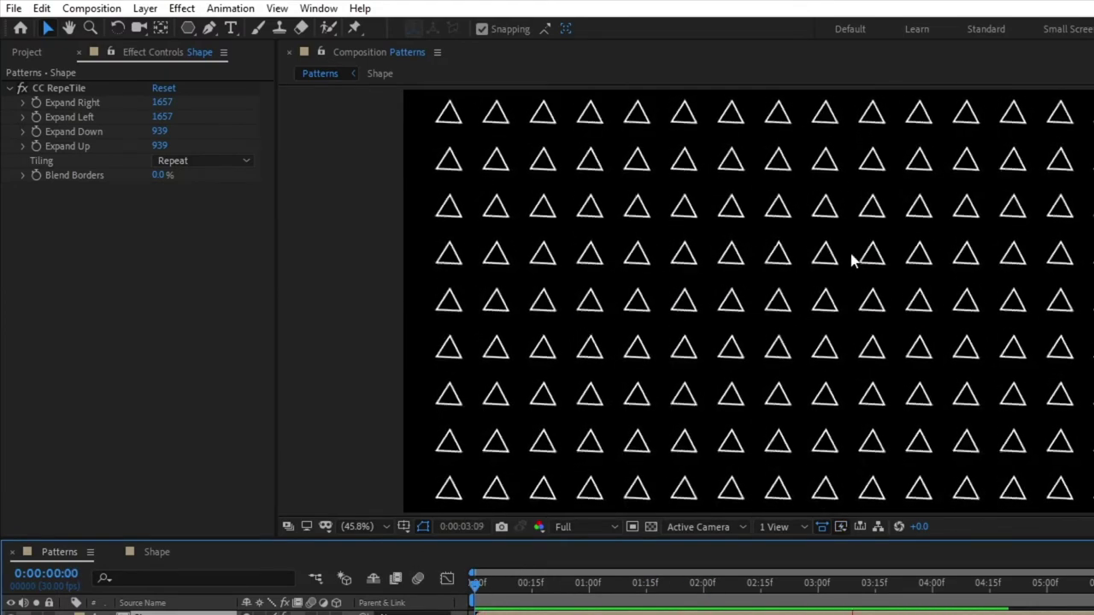
{"action": "key", "text": "space"}
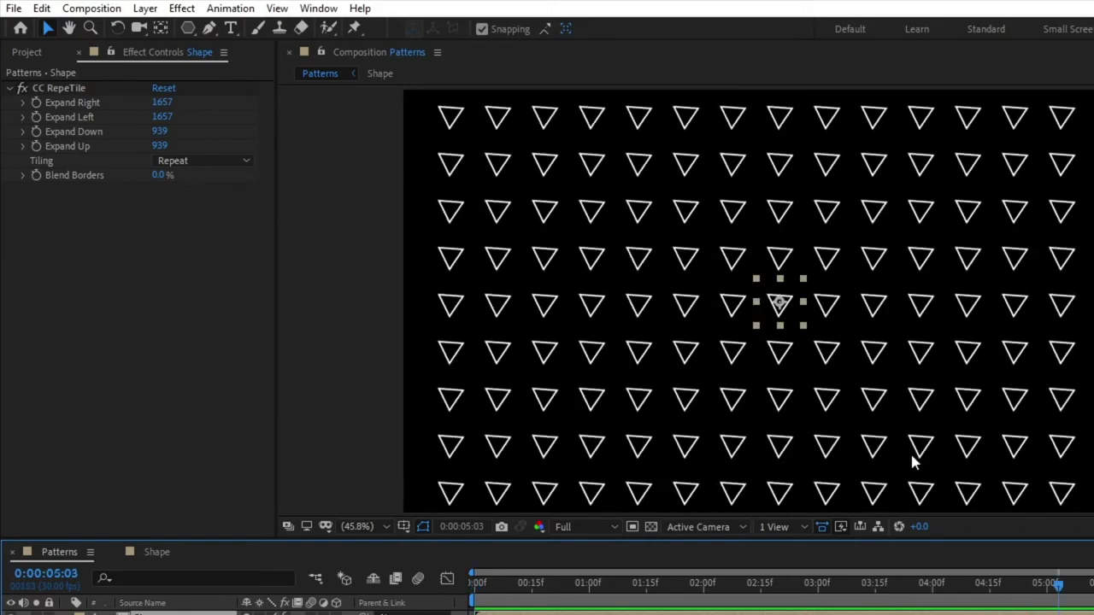
{"action": "left_click_drag", "start_coordinate": [885, 589], "coordinate": [475, 590]}
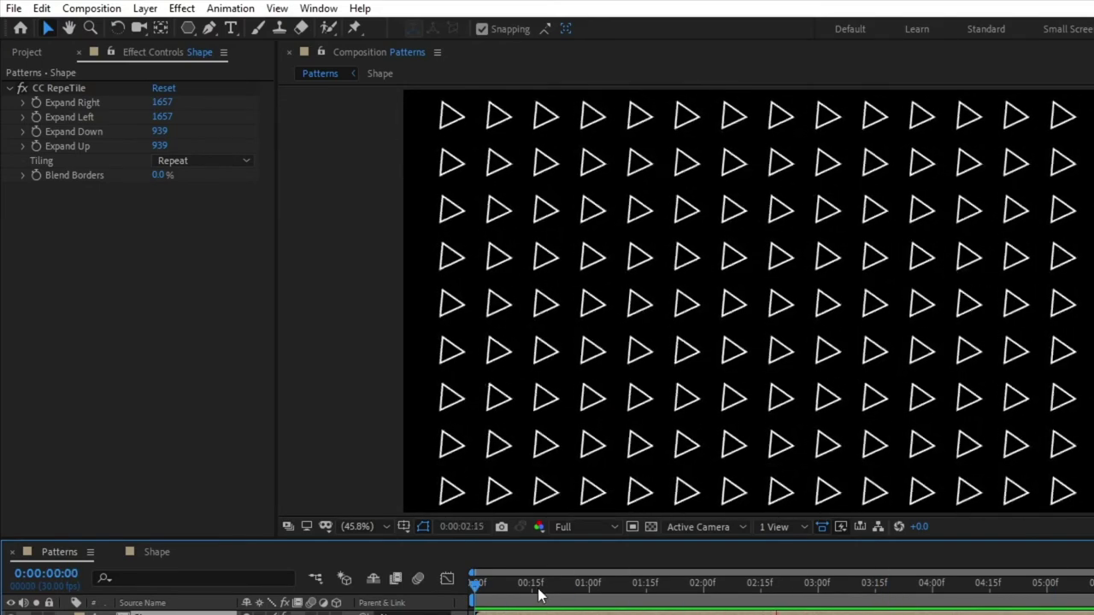
{"action": "left_click_drag", "start_coordinate": [522, 587], "coordinate": [474, 609]}
{"action": "left_click", "coordinate": [143, 422]}
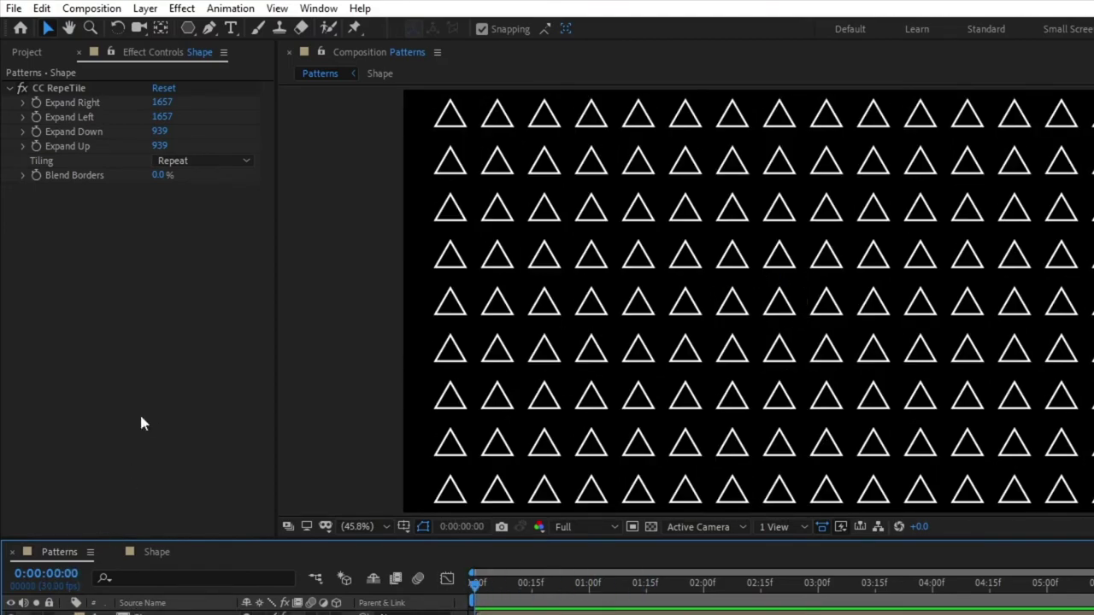
Change CC RepeTile's Tiling mode to Checker 180 deg.
{"action": "left_click", "coordinate": [140, 475]}
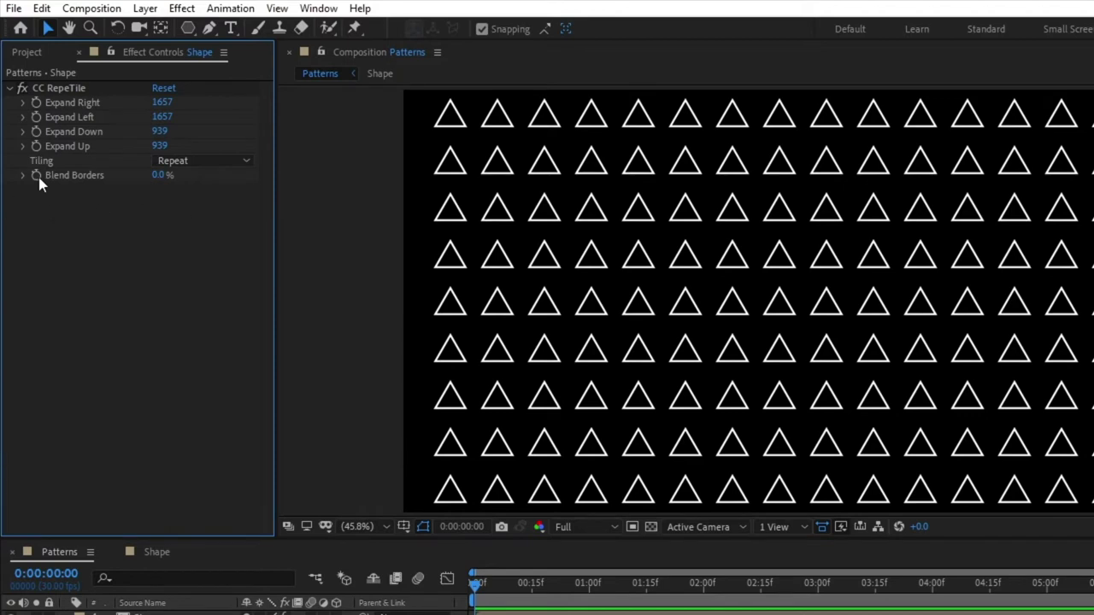
{"action": "left_click", "coordinate": [246, 163]}
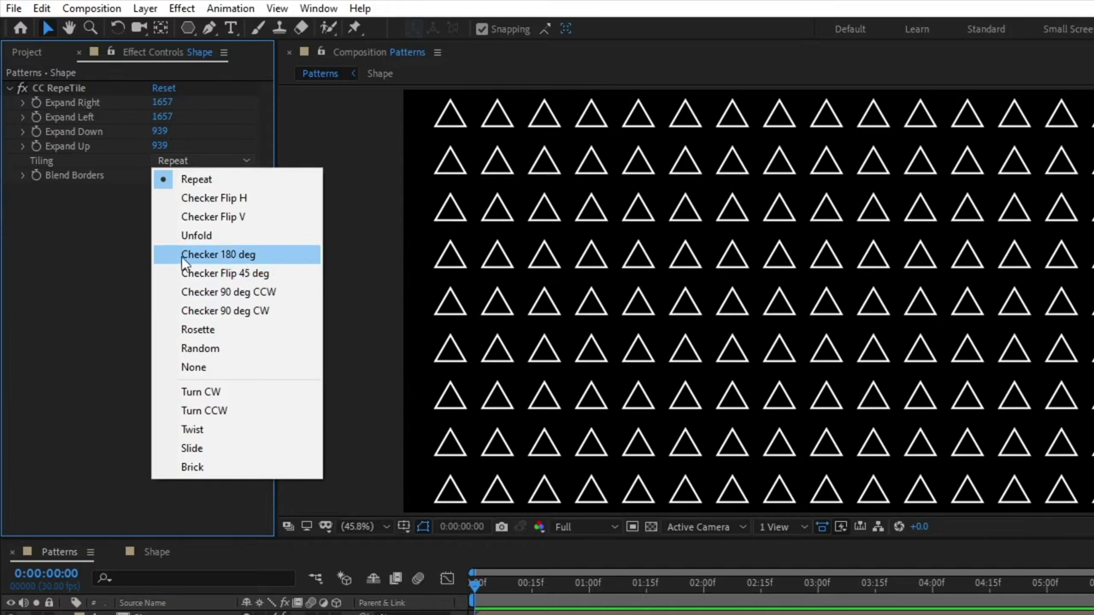
{"action": "left_click", "coordinate": [250, 260]}
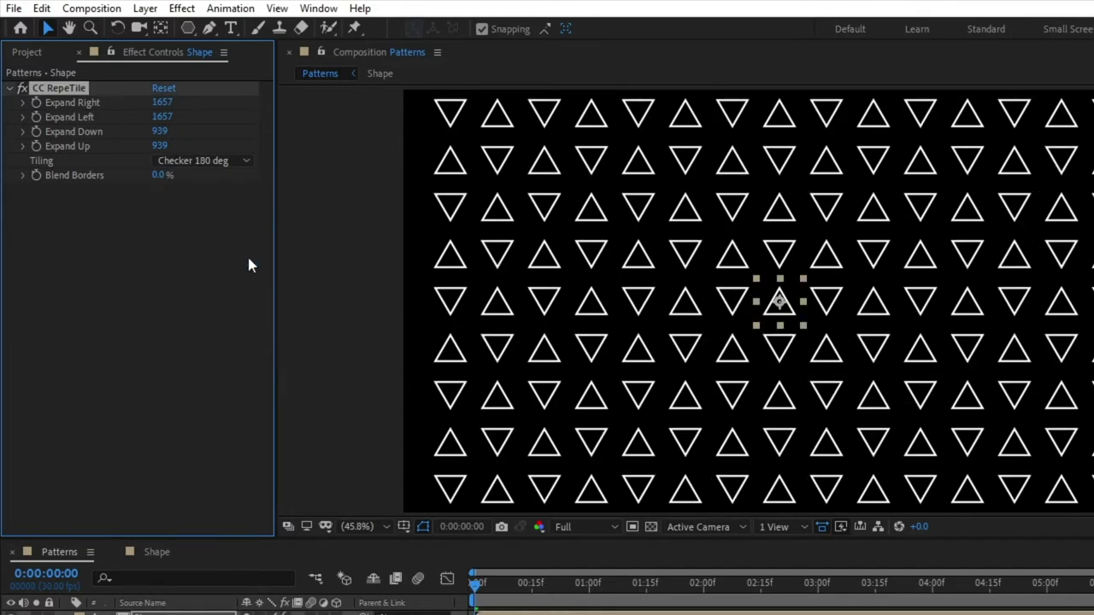
Preview the checkered triangle pattern from the start with the Shape layer deselected.
{"action": "left_click", "coordinate": [510, 591]}
{"action": "key", "text": "space"}
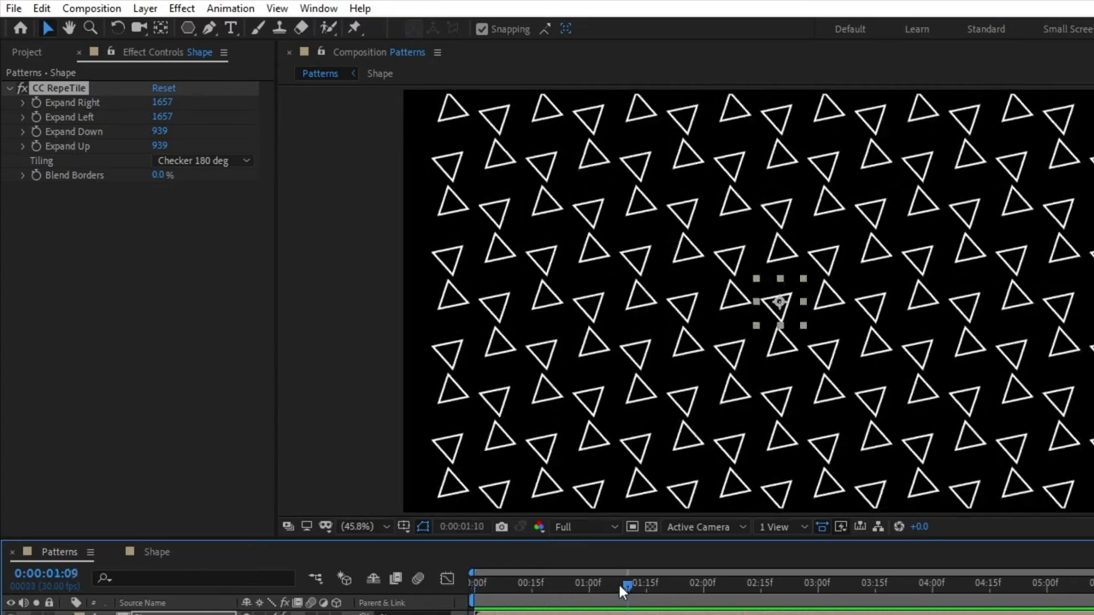
{"action": "key", "text": "space"}
{"action": "key", "text": "ctrl+shift+a"}
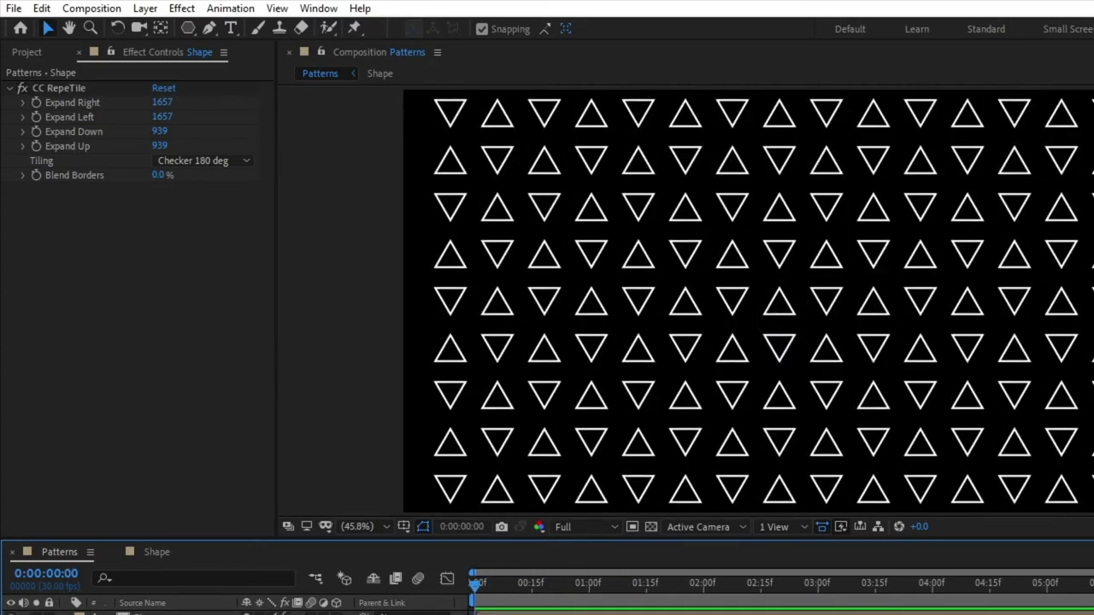
{"action": "left_click_drag", "start_coordinate": [530, 586], "coordinate": [442, 579]}
{"action": "key", "text": "space"}
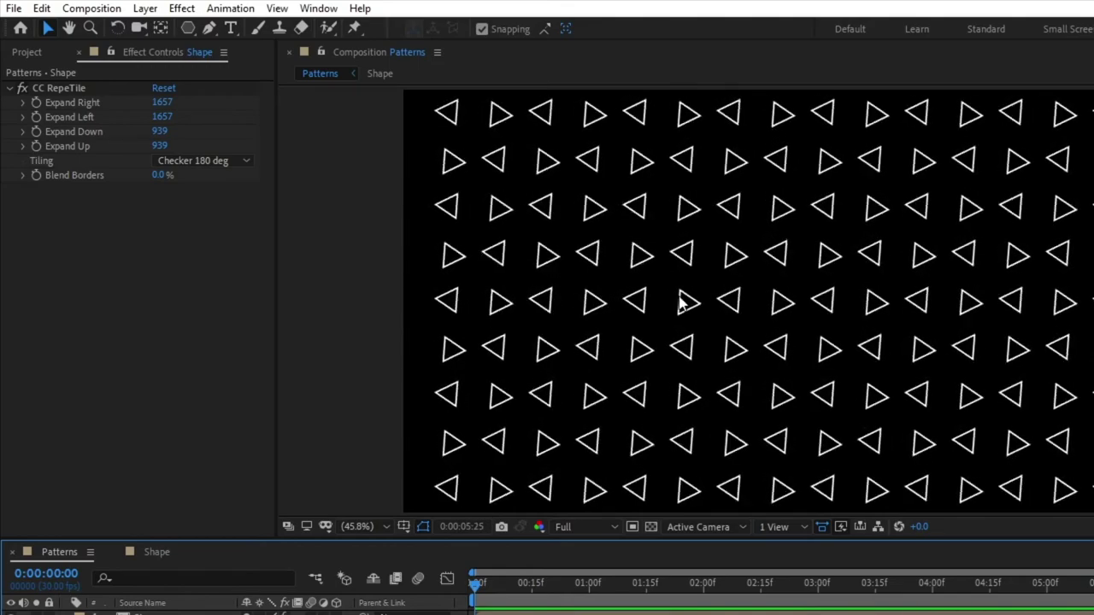
{"action": "key", "text": "space"}
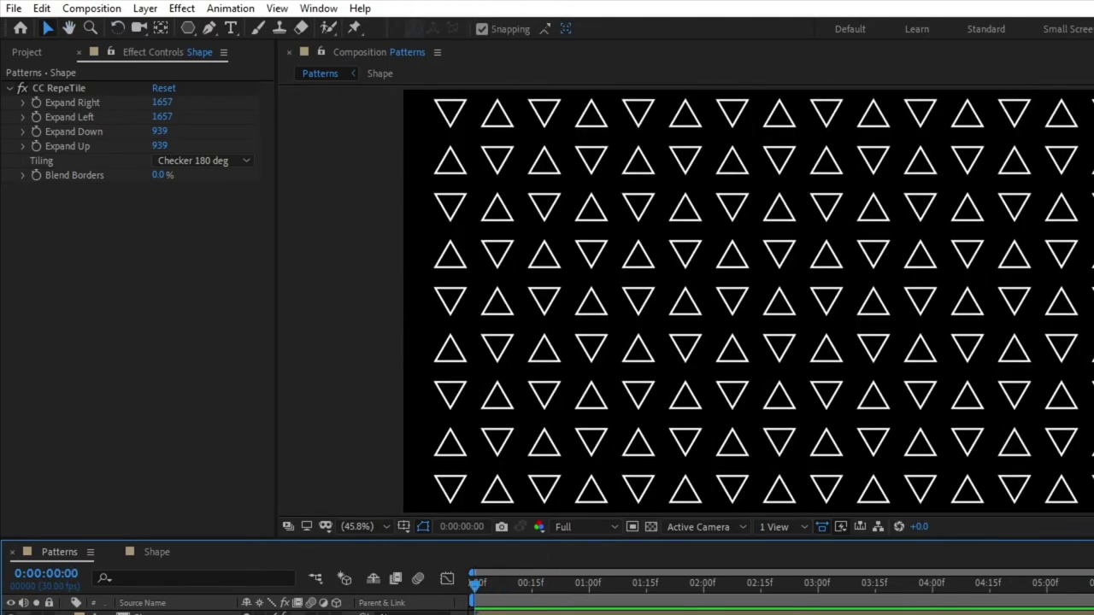
{"action": "key", "text": "space"}
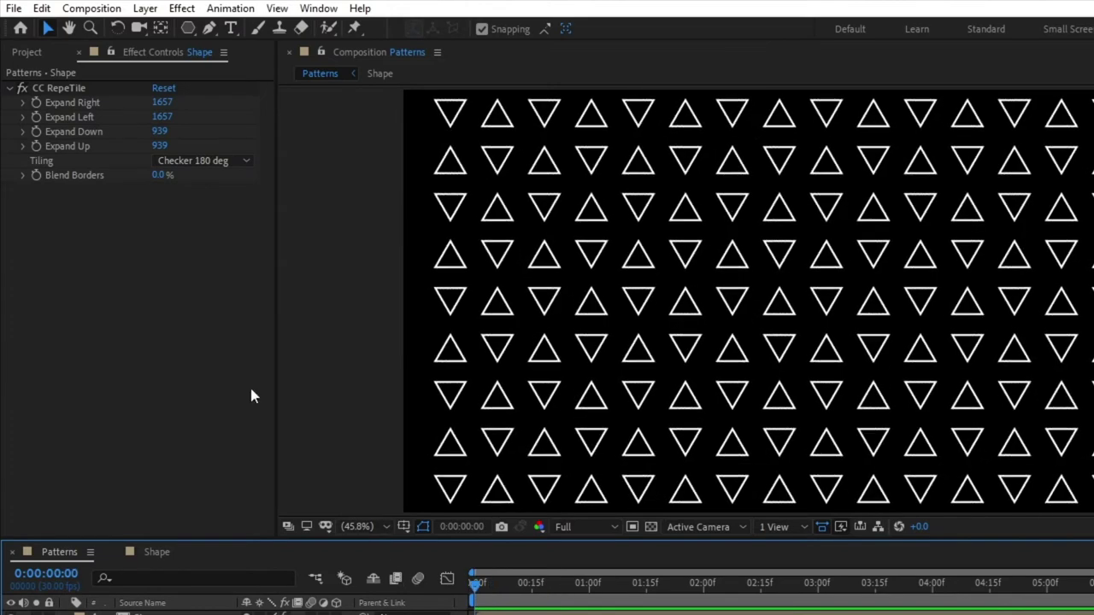
{"action": "left_click", "coordinate": [244, 159]}
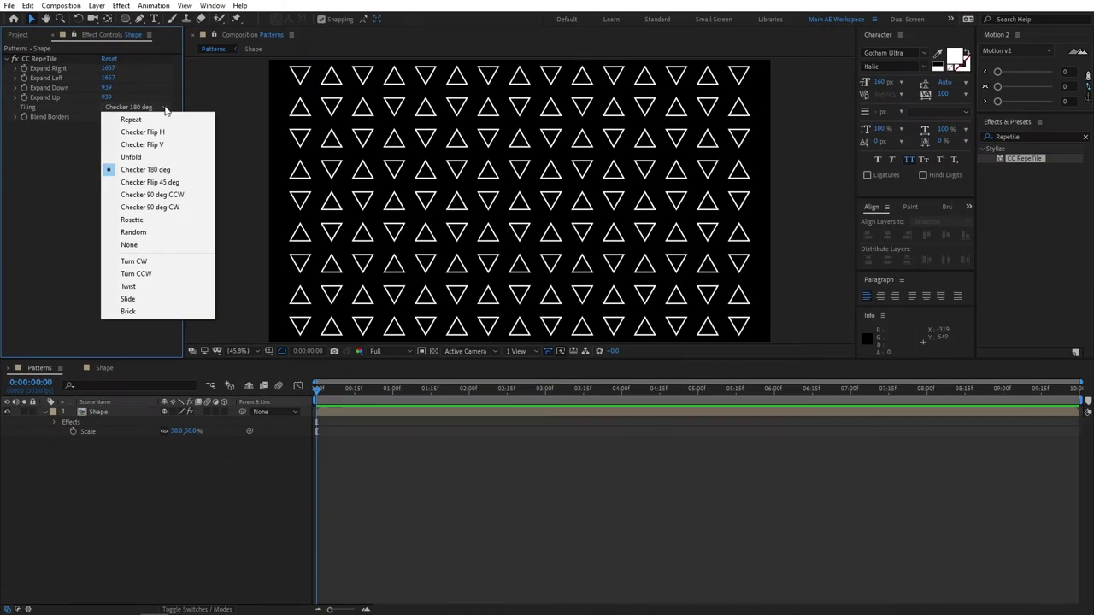
{"action": "left_click", "coordinate": [219, 569]}
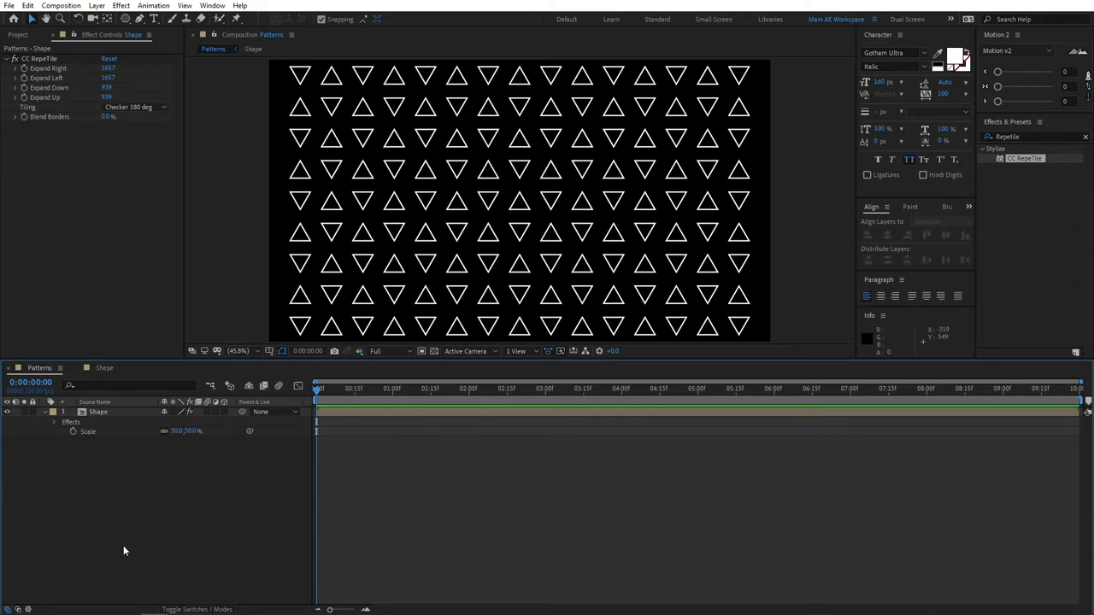
Open the Shape composition, preview it briefly, and hide the Triangle layer.
{"action": "left_click", "coordinate": [102, 369]}
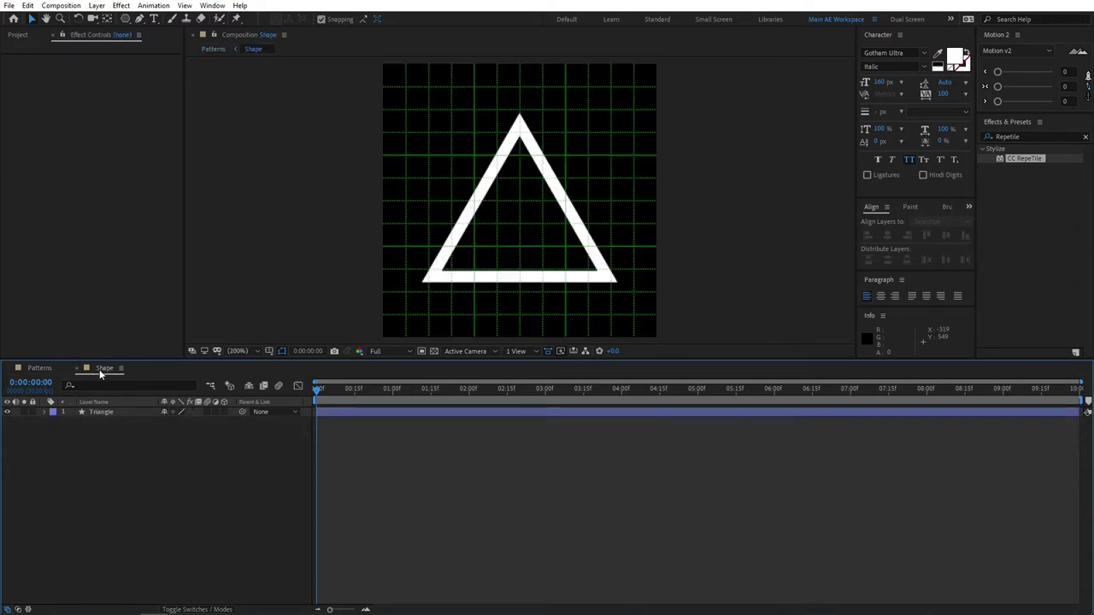
{"action": "left_click", "coordinate": [437, 220]}
{"action": "key", "text": "space"}
{"action": "key", "text": "space"}
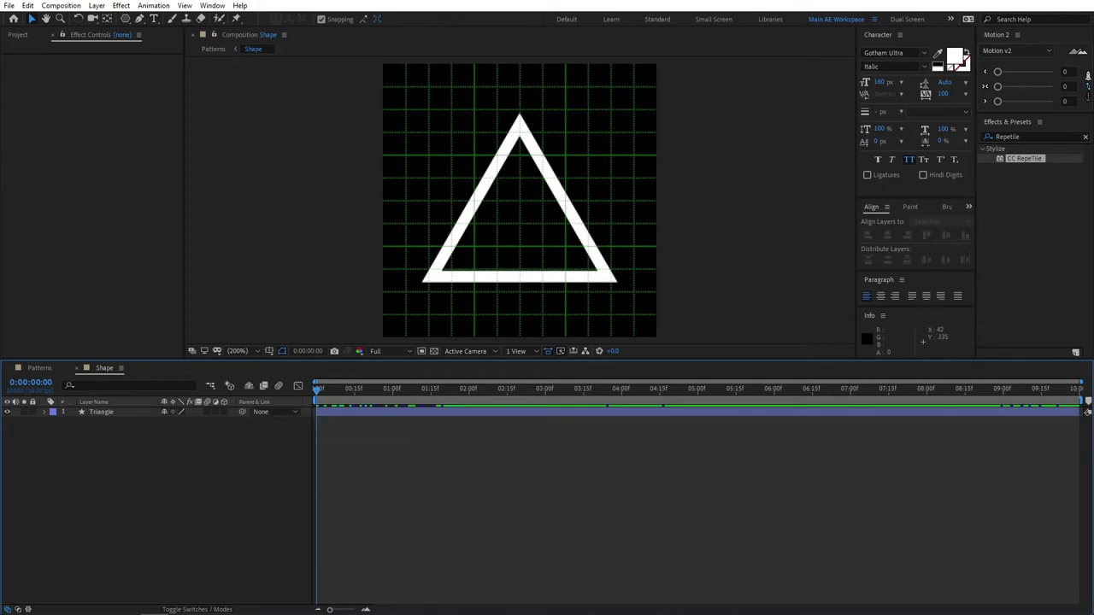
{"action": "left_click", "coordinate": [9, 412]}
{"action": "left_click", "coordinate": [8, 412]}
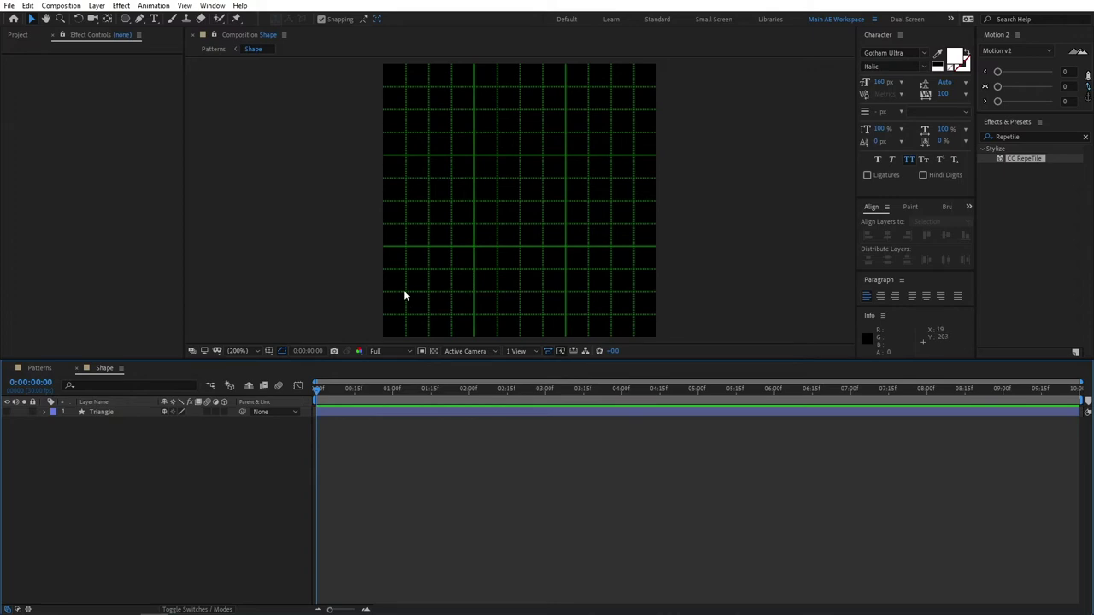
Start an open Pen path with a 10 px white stroke, running from the composition's left edge via its bottom, right and top edges back to the left edge.
{"action": "key", "text": "g"}
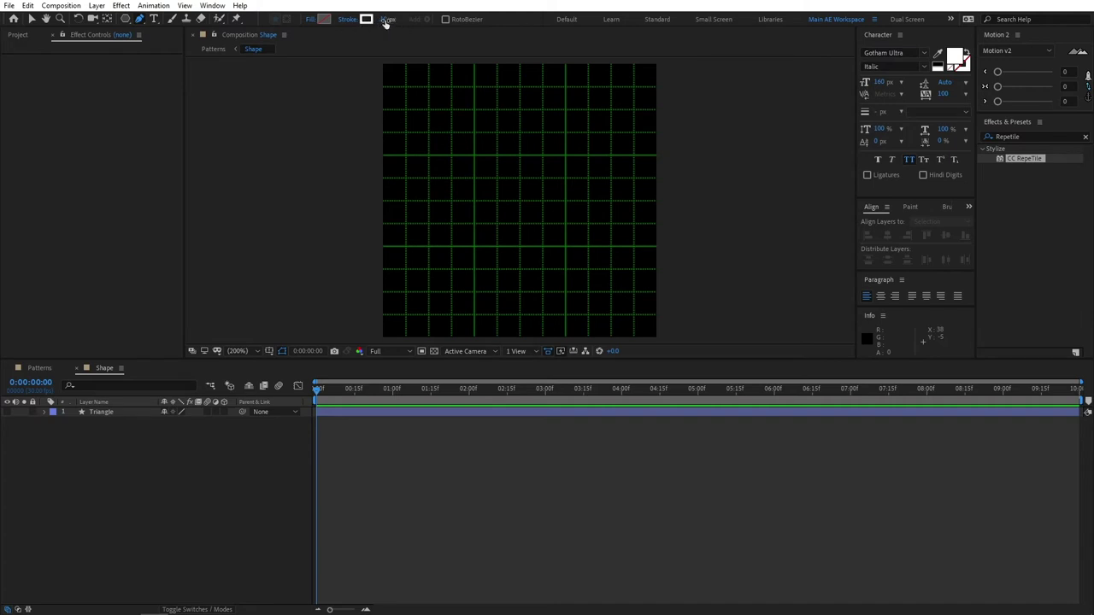
{"action": "left_click_drag", "start_coordinate": [386, 21], "coordinate": [417, 25]}
{"action": "left_click", "coordinate": [383, 238]}
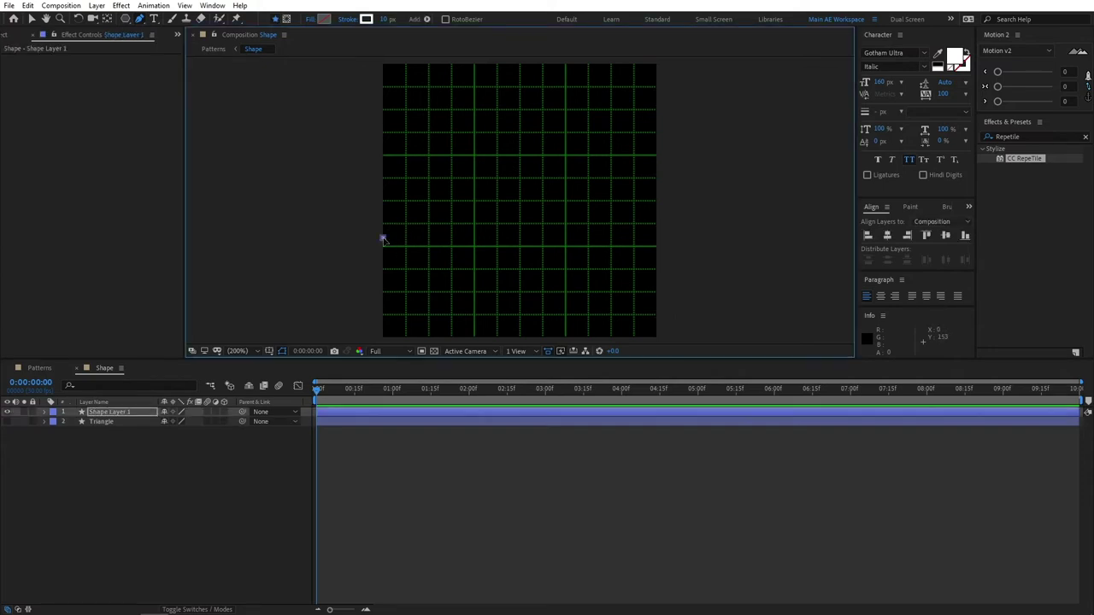
{"action": "left_click", "coordinate": [479, 337]}
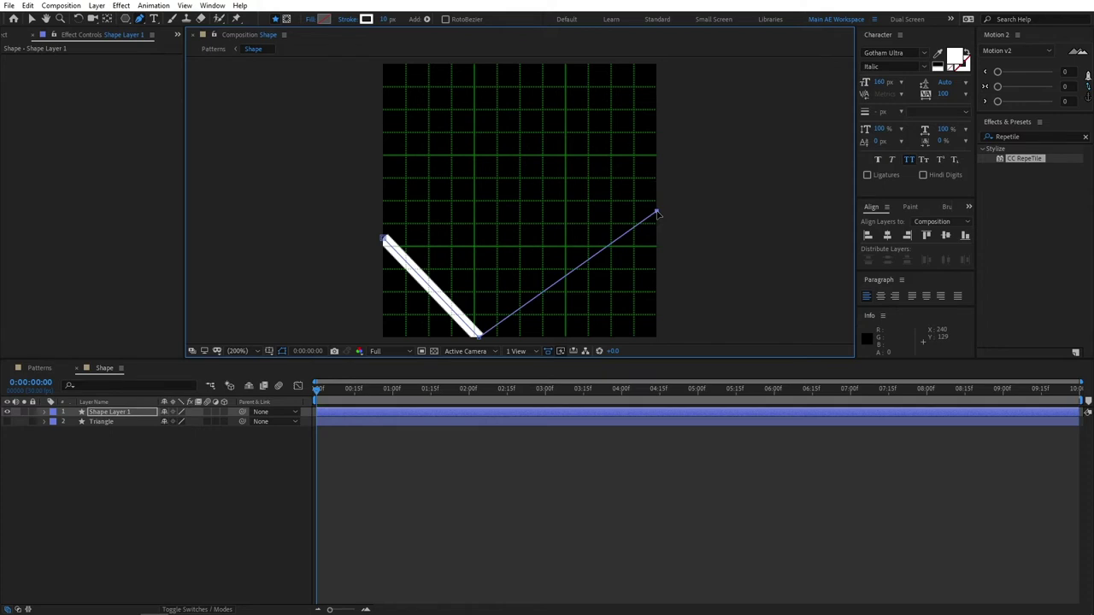
{"action": "left_click", "coordinate": [655, 212]}
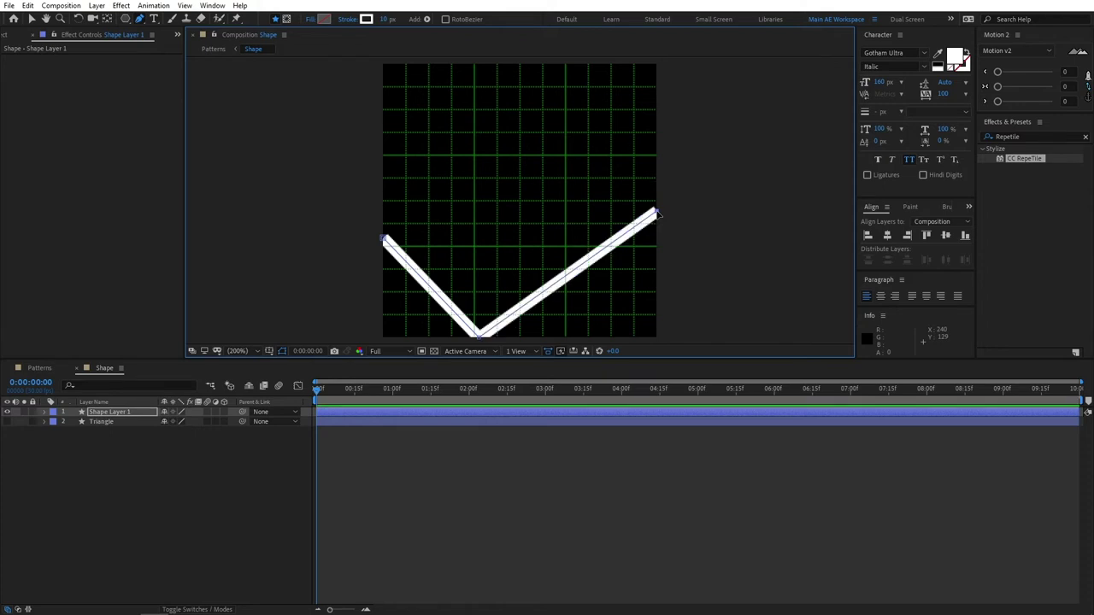
{"action": "left_click", "coordinate": [509, 67]}
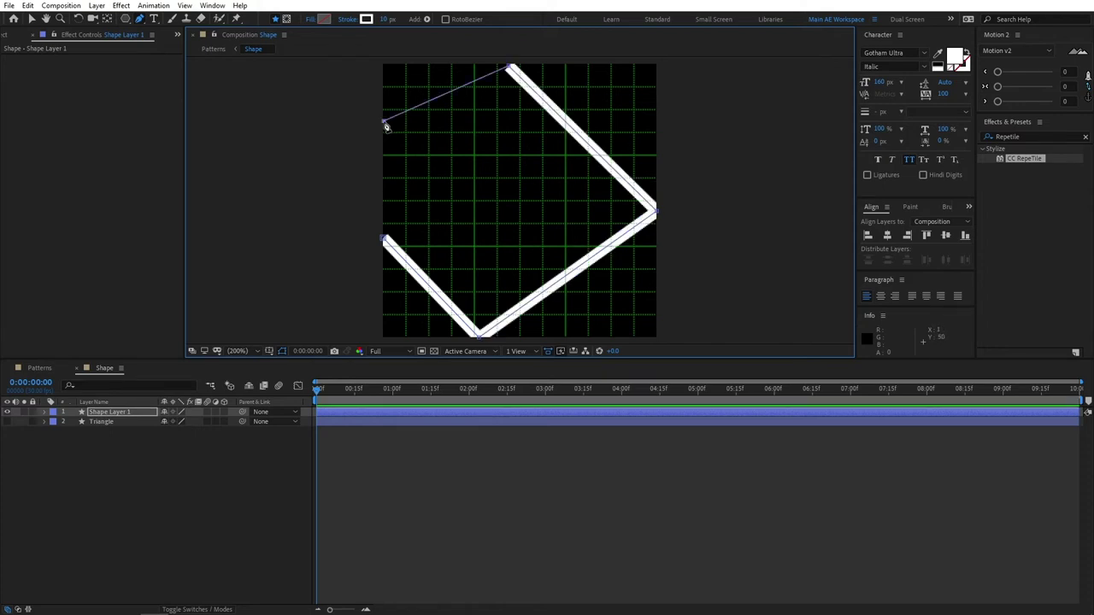
{"action": "left_click", "coordinate": [385, 123]}
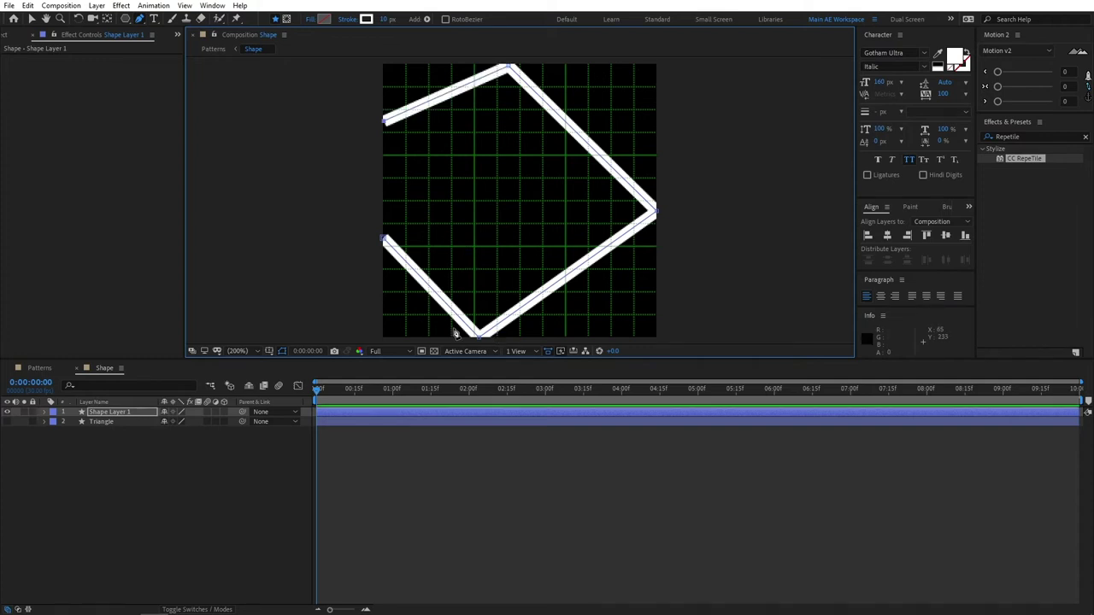
Extend the path with straight segments crisscrossing between the composition's edges, ending outside its lower-right corner.
{"action": "left_click", "coordinate": [413, 335]}
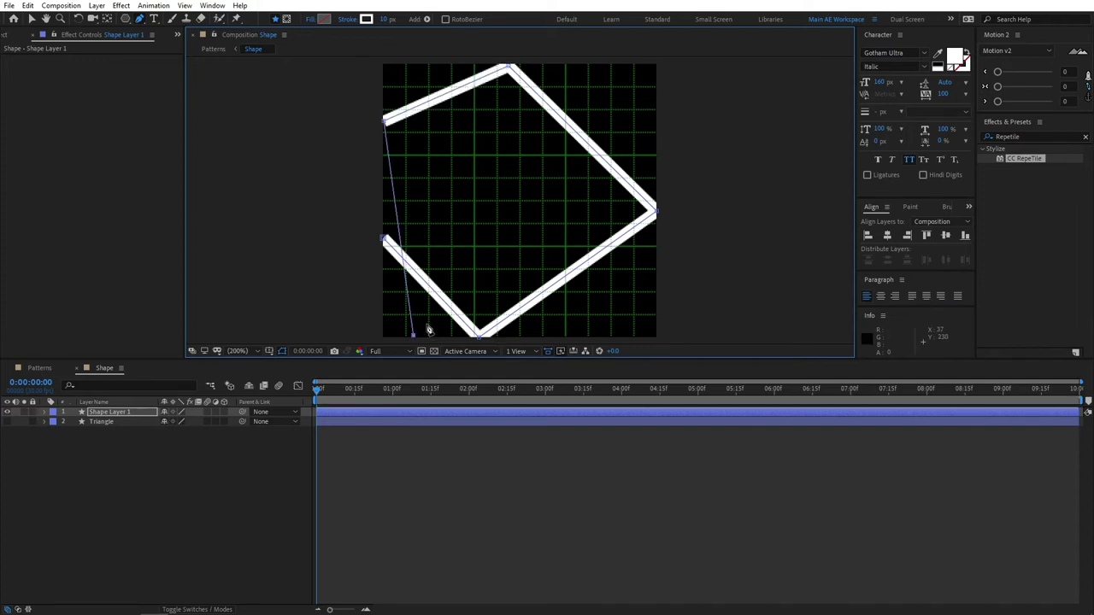
{"action": "left_click", "coordinate": [562, 68]}
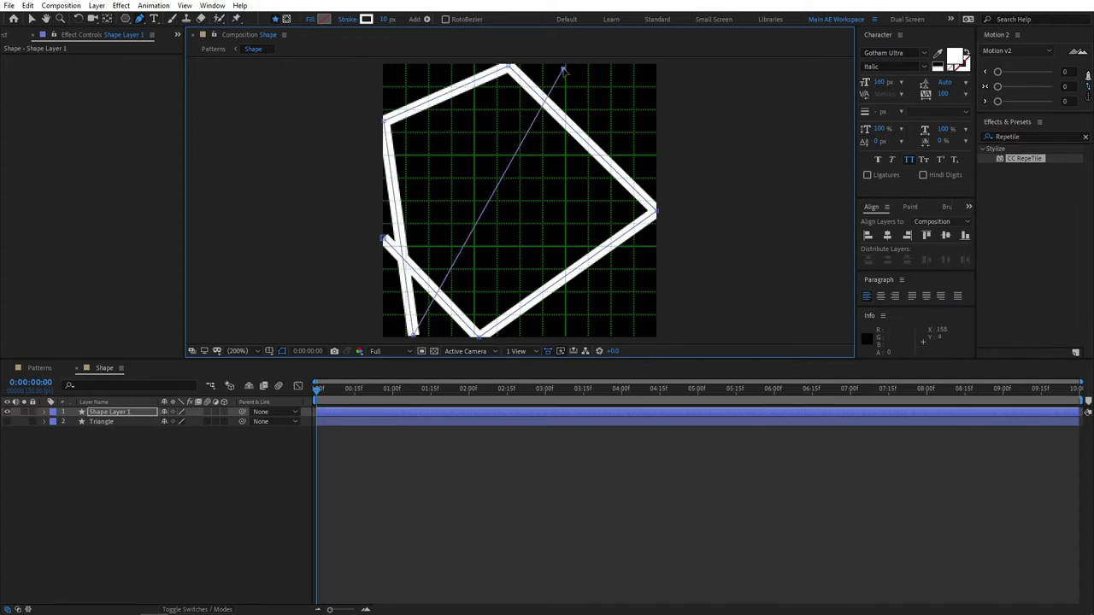
{"action": "left_click", "coordinate": [656, 119]}
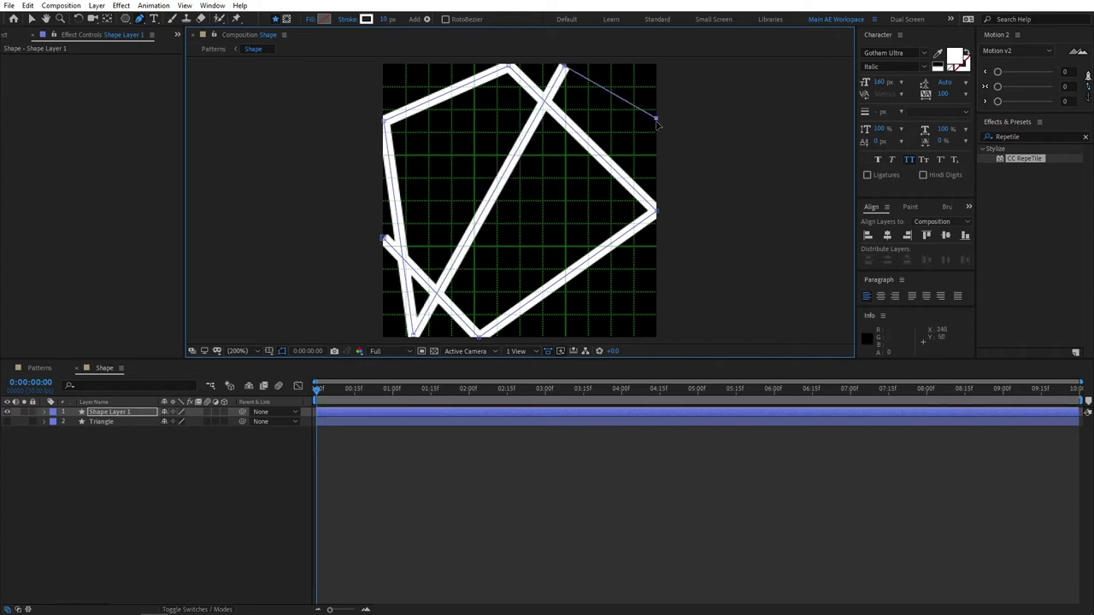
{"action": "left_click", "coordinate": [570, 337]}
{"action": "left_click", "coordinate": [382, 187]}
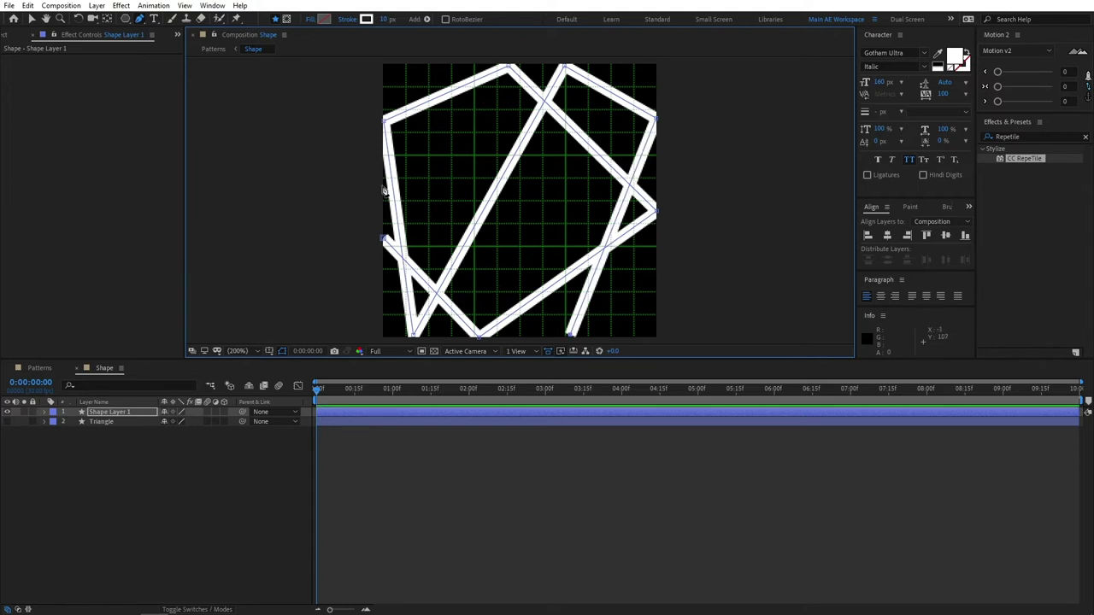
{"action": "left_click", "coordinate": [431, 64]}
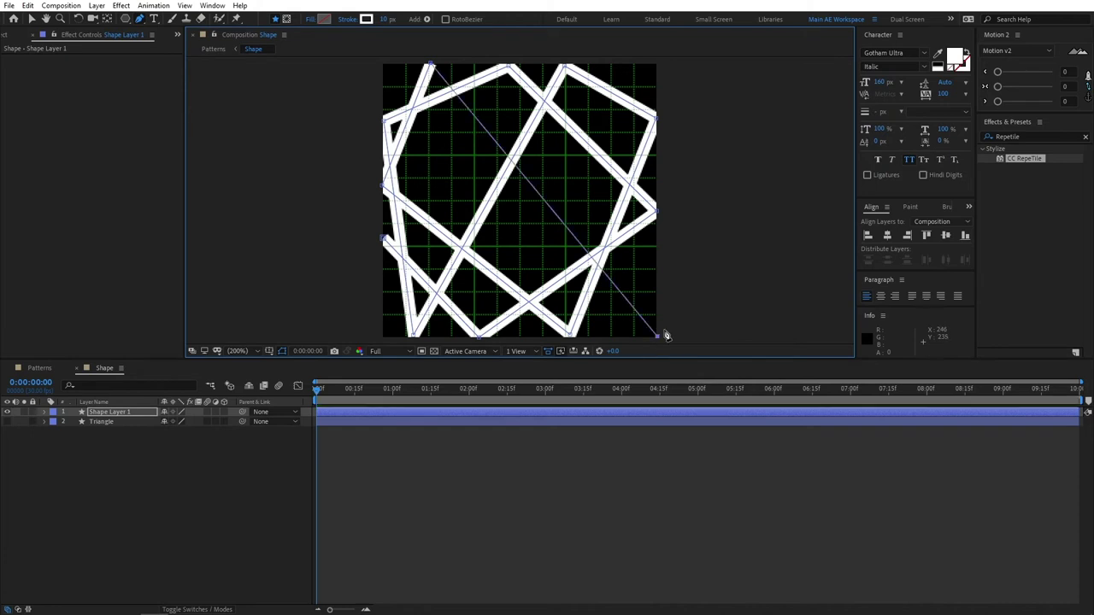
{"action": "key", "text": "comma"}
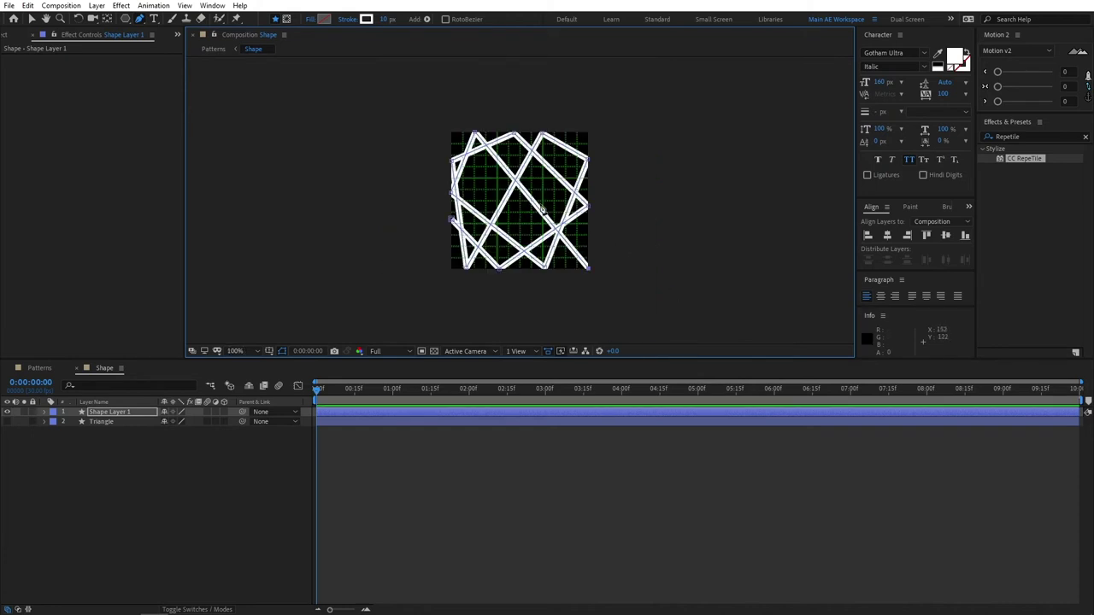
{"action": "left_click", "coordinate": [617, 295]}
Rename the new shape layer as Line and deselect it.
{"action": "left_click", "coordinate": [128, 415]}
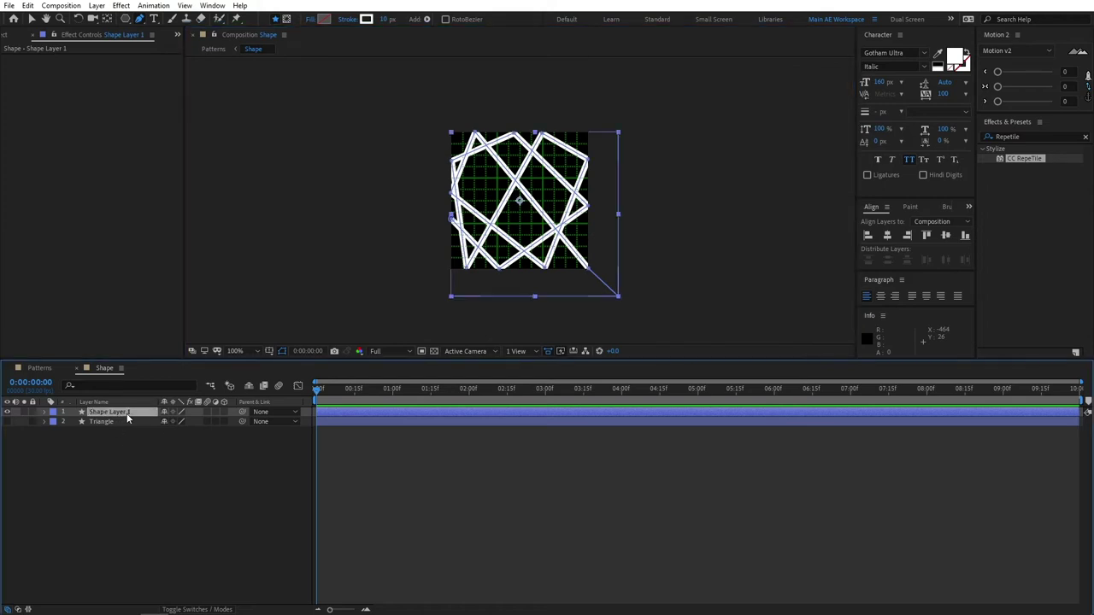
{"action": "key", "text": "Return"}
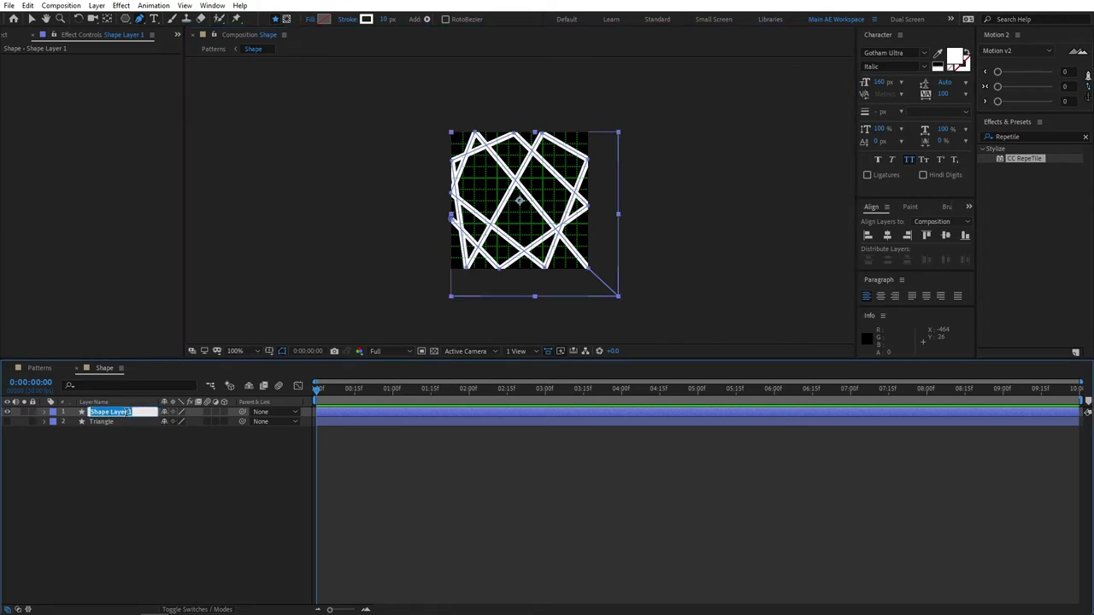
{"action": "type", "text": "Line"}
{"action": "left_click", "coordinate": [137, 489]}
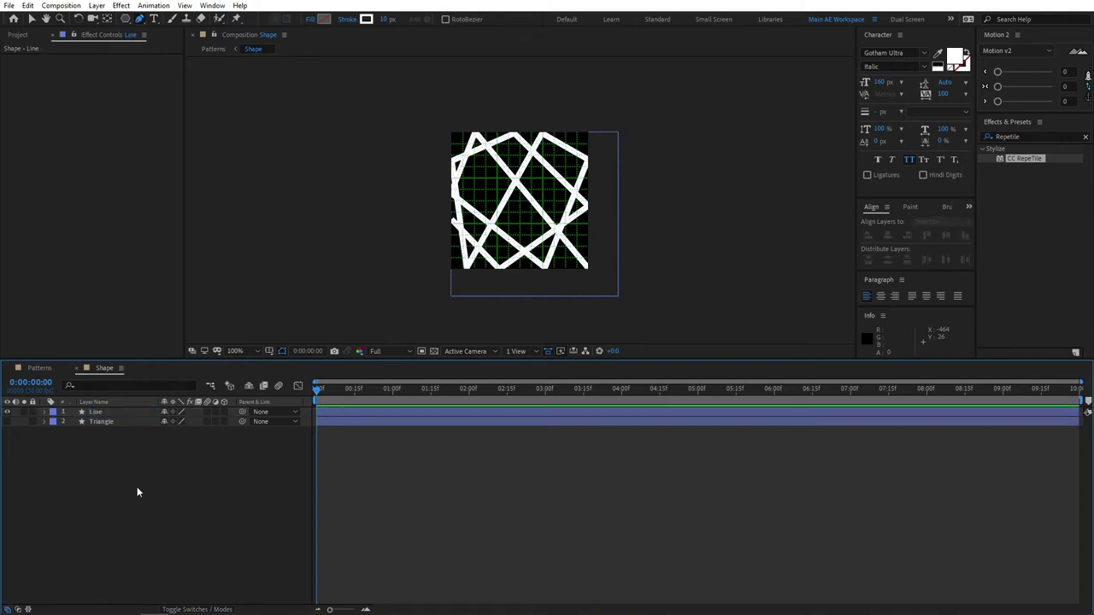
Expand the Line layer's properties and add a Trim Paths operation to its contents.
{"action": "left_click", "coordinate": [118, 414]}
{"action": "left_click", "coordinate": [111, 425]}
{"action": "left_click", "coordinate": [120, 414]}
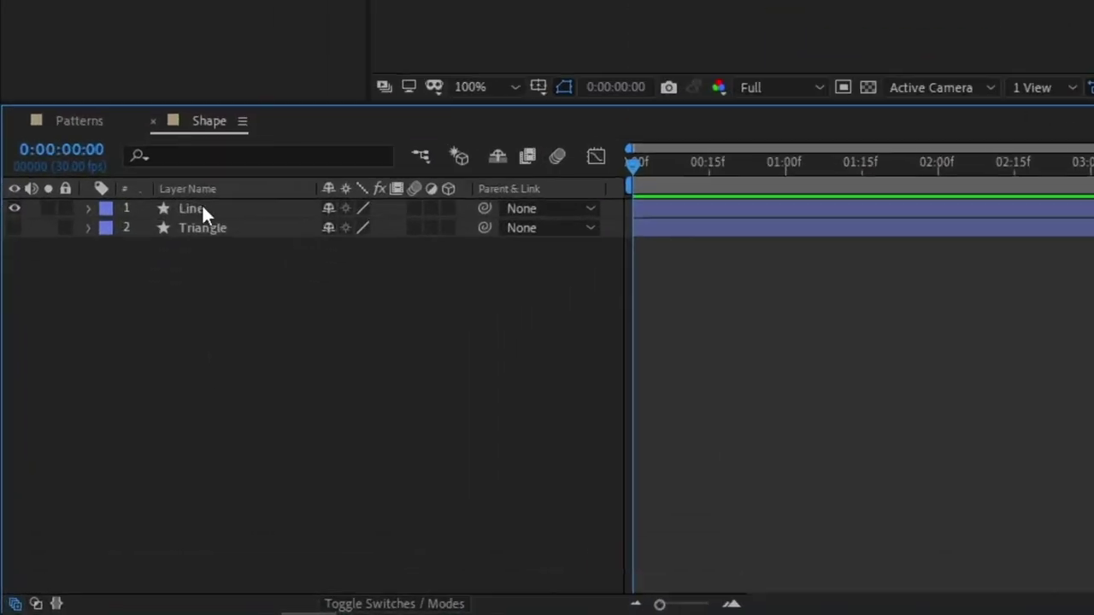
{"action": "left_click", "coordinate": [89, 211]}
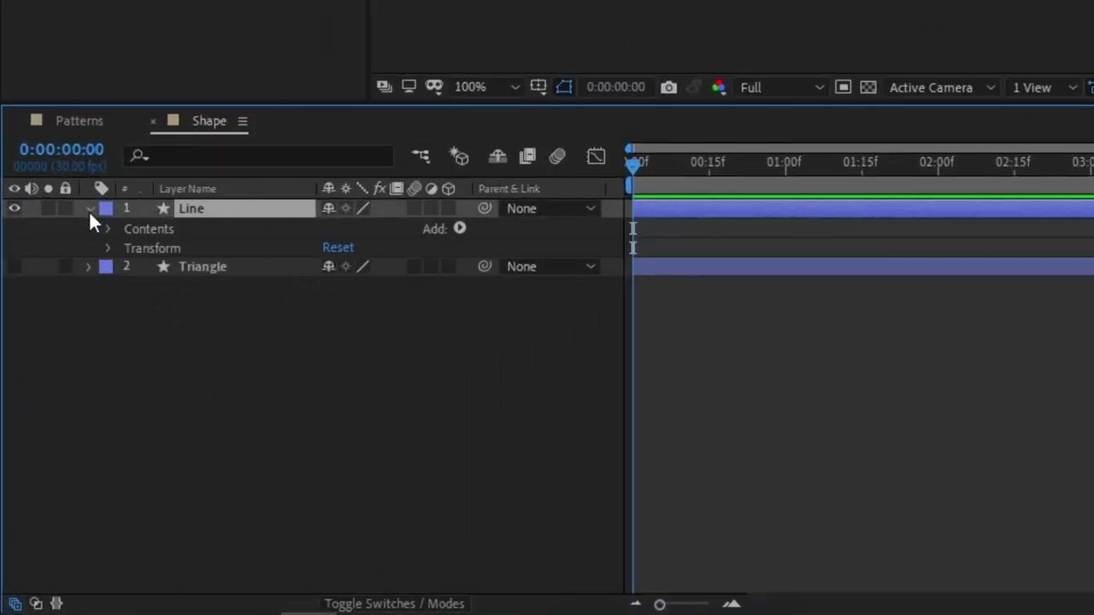
{"action": "left_click", "coordinate": [460, 229]}
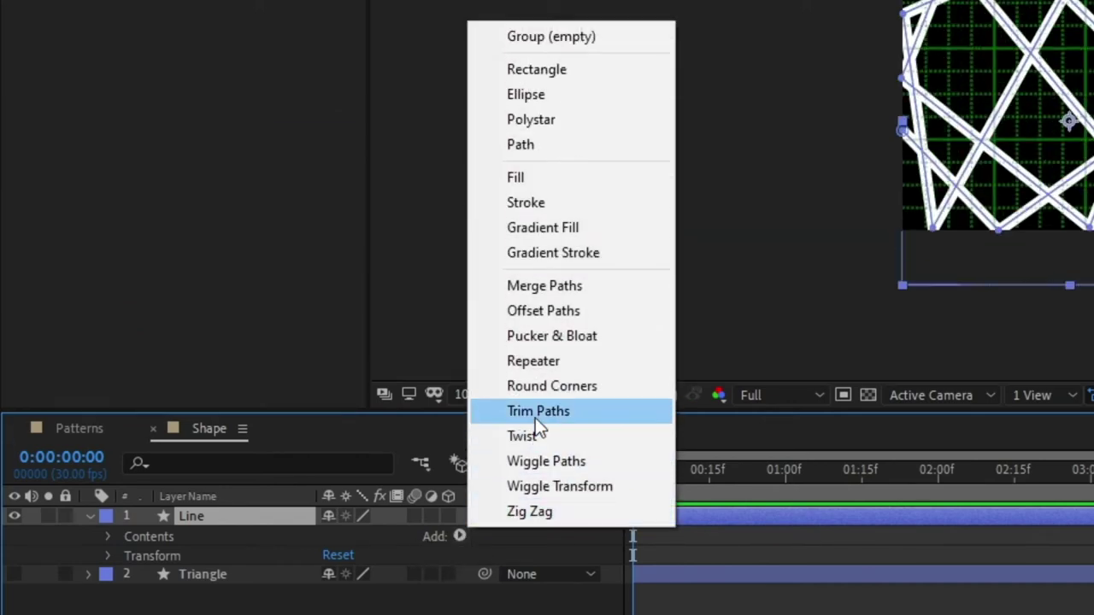
{"action": "left_click", "coordinate": [535, 411]}
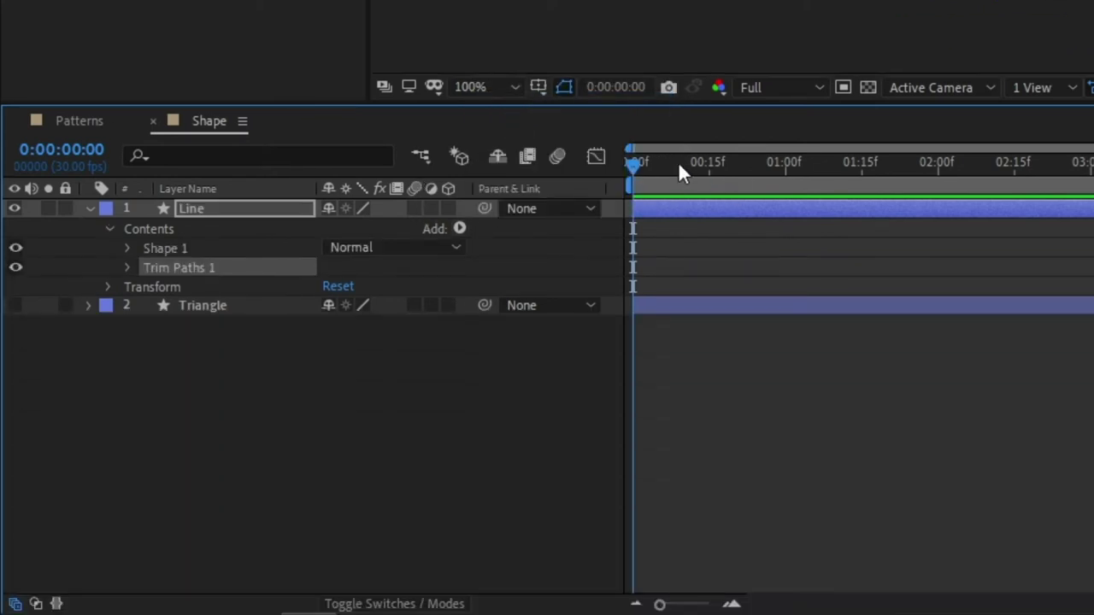
Add Start and End keyframes to the Line layer's Trim Paths at the first frame and set End to 0%.
{"action": "left_click", "coordinate": [637, 470]}
{"action": "left_click_drag", "start_coordinate": [637, 162], "coordinate": [632, 162]}
{"action": "left_click", "coordinate": [128, 267]}
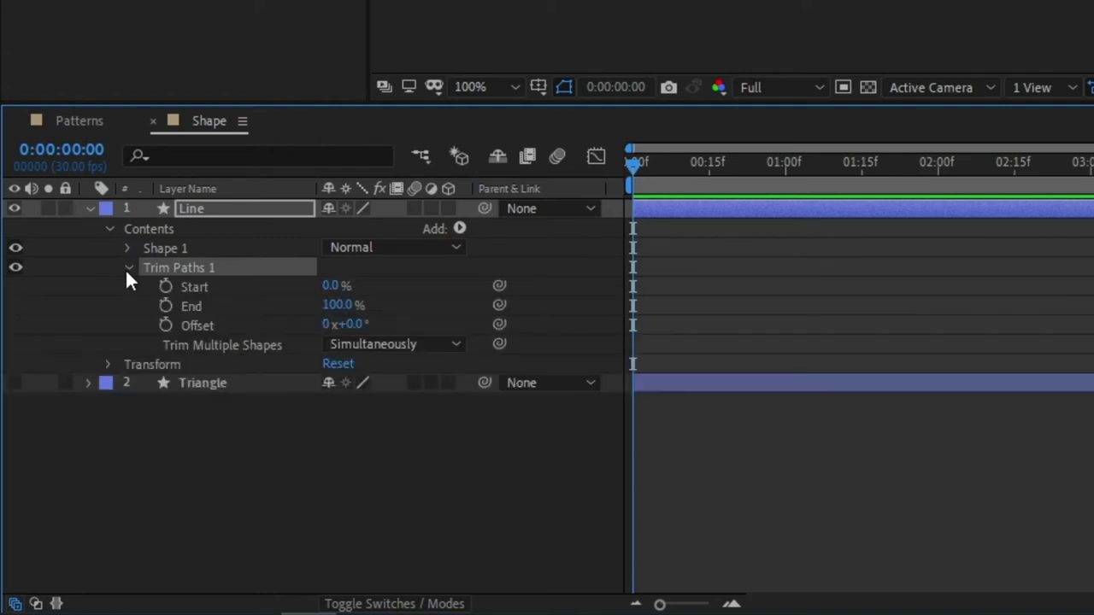
{"action": "left_click_drag", "start_coordinate": [661, 175], "coordinate": [585, 182]}
{"action": "left_click", "coordinate": [167, 285]}
{"action": "left_click", "coordinate": [167, 308]}
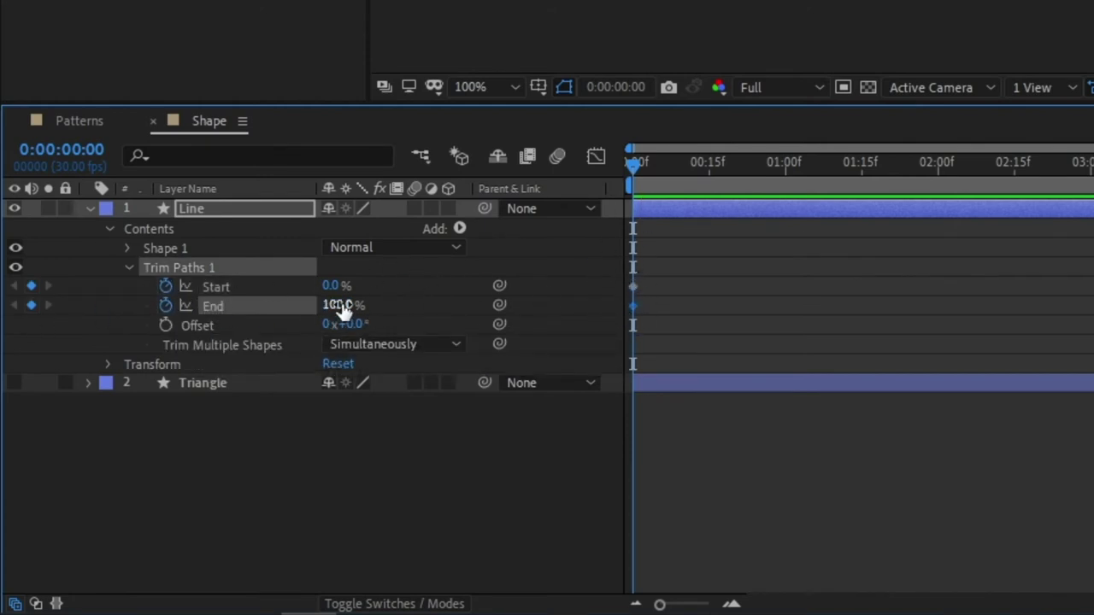
{"action": "left_click_drag", "start_coordinate": [342, 309], "coordinate": [118, 311]}
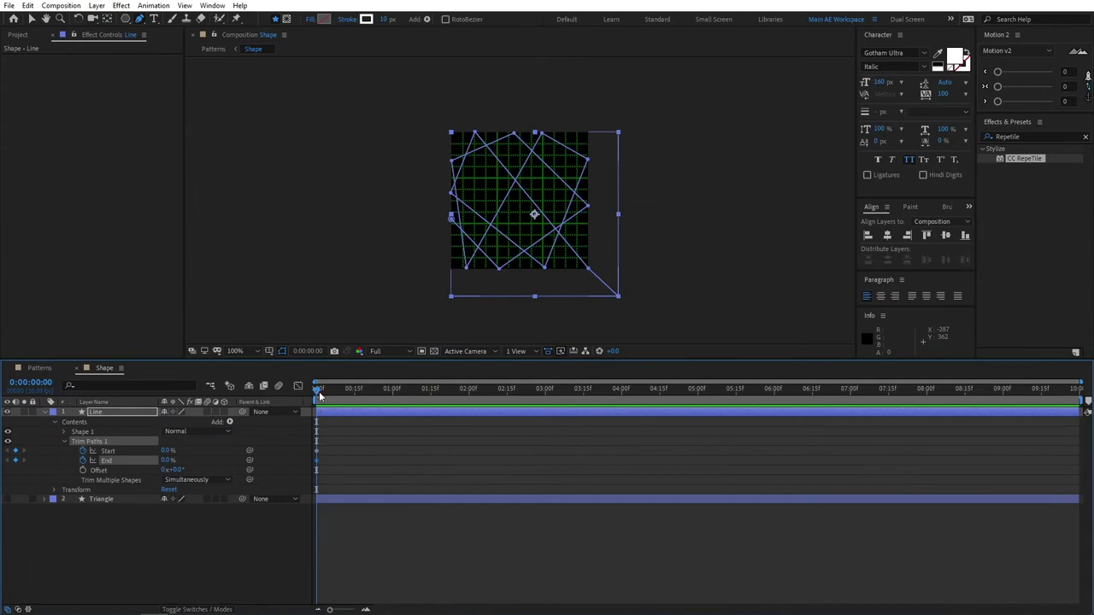
Add Trim Paths Start and End keyframes at 0:00:09:00 and set both values to 100%.
{"action": "left_click_drag", "start_coordinate": [317, 391], "coordinate": [1004, 394]}
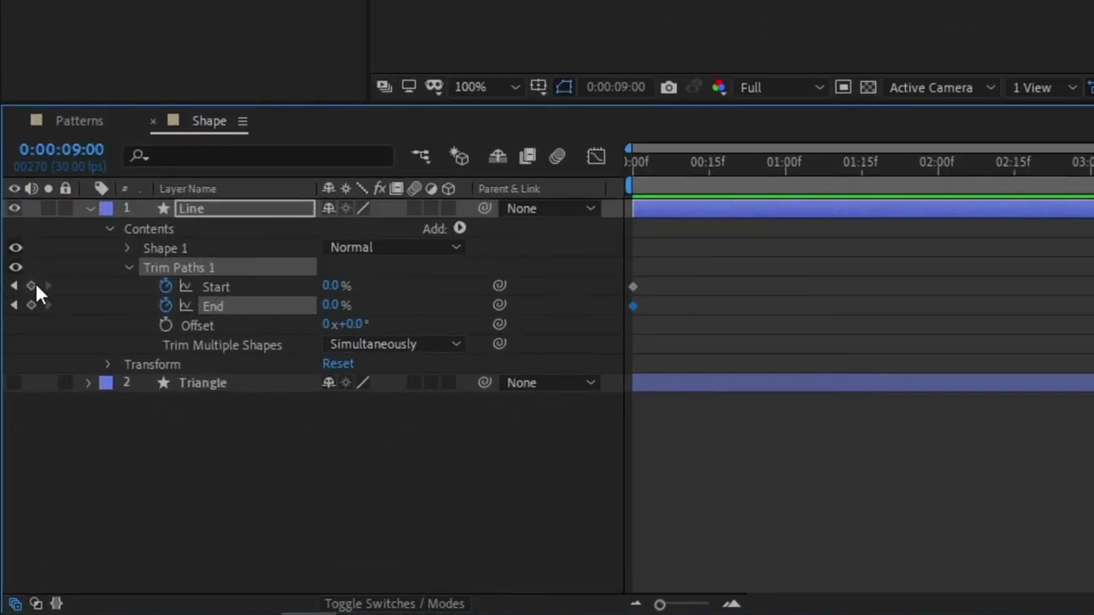
{"action": "left_click", "coordinate": [16, 451]}
{"action": "left_click", "coordinate": [16, 460]}
{"action": "left_click_drag", "start_coordinate": [331, 290], "coordinate": [413, 291]}
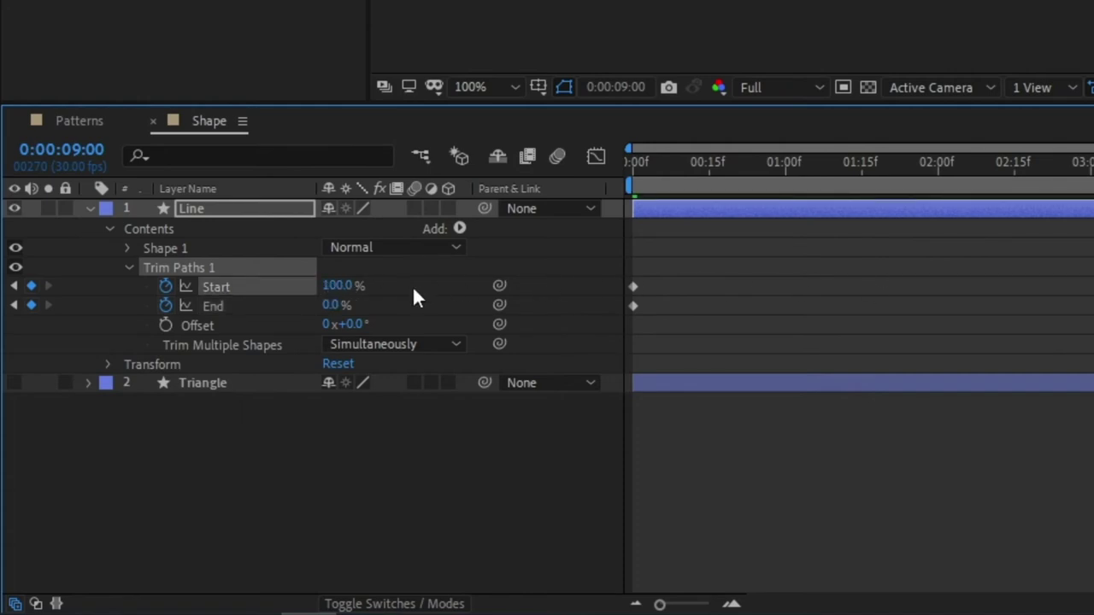
{"action": "left_click_drag", "start_coordinate": [337, 308], "coordinate": [419, 308]}
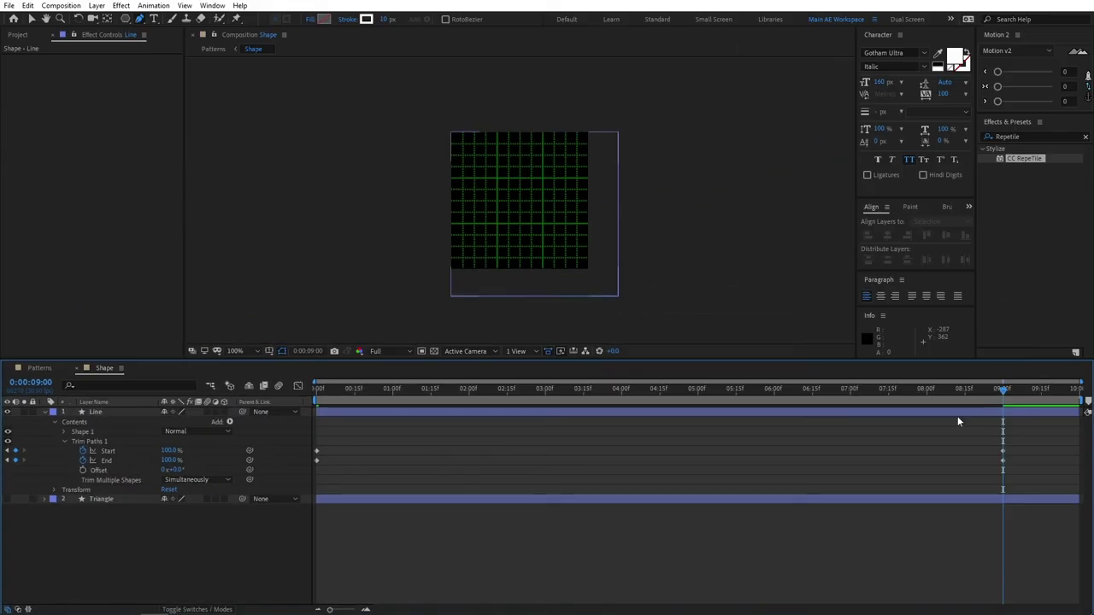
Shift both End keyframes about 11 frames forward in time and return to the first frame.
{"action": "left_click_drag", "start_coordinate": [1002, 390], "coordinate": [1002, 414]}
{"action": "left_click_drag", "start_coordinate": [1029, 477], "coordinate": [344, 462]}
{"action": "left_click", "coordinate": [333, 391]}
{"action": "left_click_drag", "start_coordinate": [333, 391], "coordinate": [304, 391]}
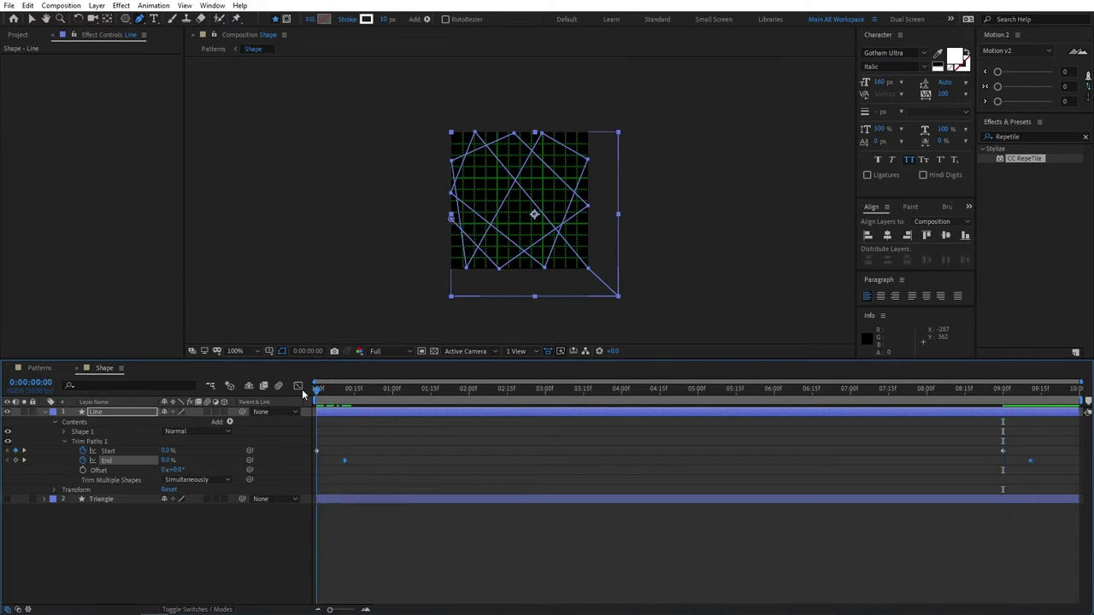
Preview the trimmed line travelling along its path, from the first frame and from about one second in.
{"action": "key", "text": "space"}
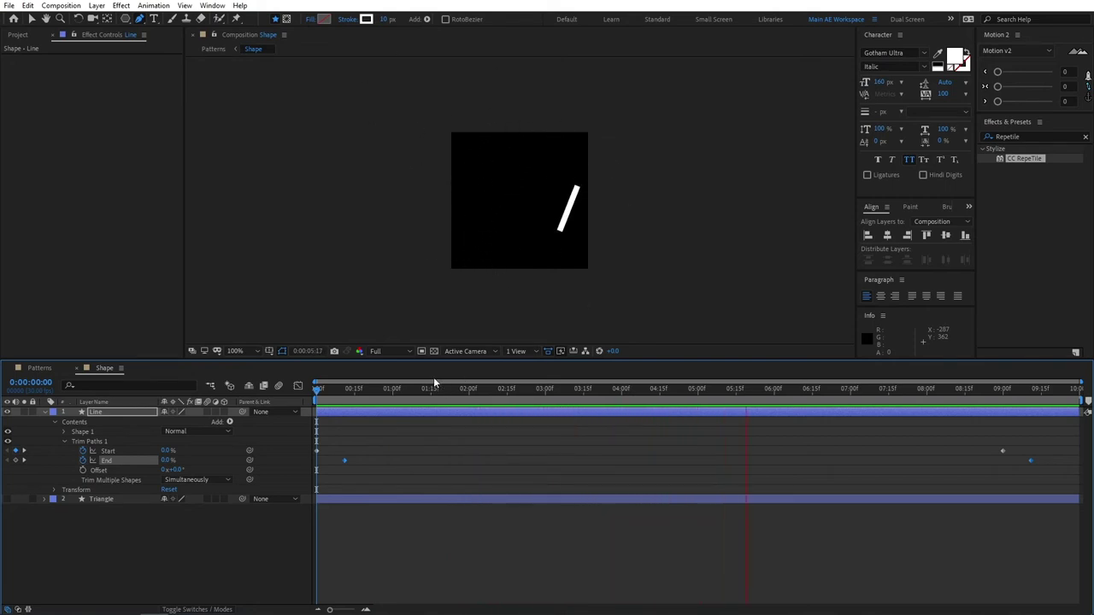
{"action": "key", "text": "space"}
{"action": "mouse_move", "coordinate": [351, 397]}
{"action": "left_mouse_down"}
{"action": "mouse_move", "coordinate": [331, 388]}
{"action": "mouse_move", "coordinate": [493, 397]}
{"action": "mouse_move", "coordinate": [403, 398]}
{"action": "mouse_move", "coordinate": [412, 395]}
{"action": "left_mouse_up"}
{"action": "key", "text": "space"}
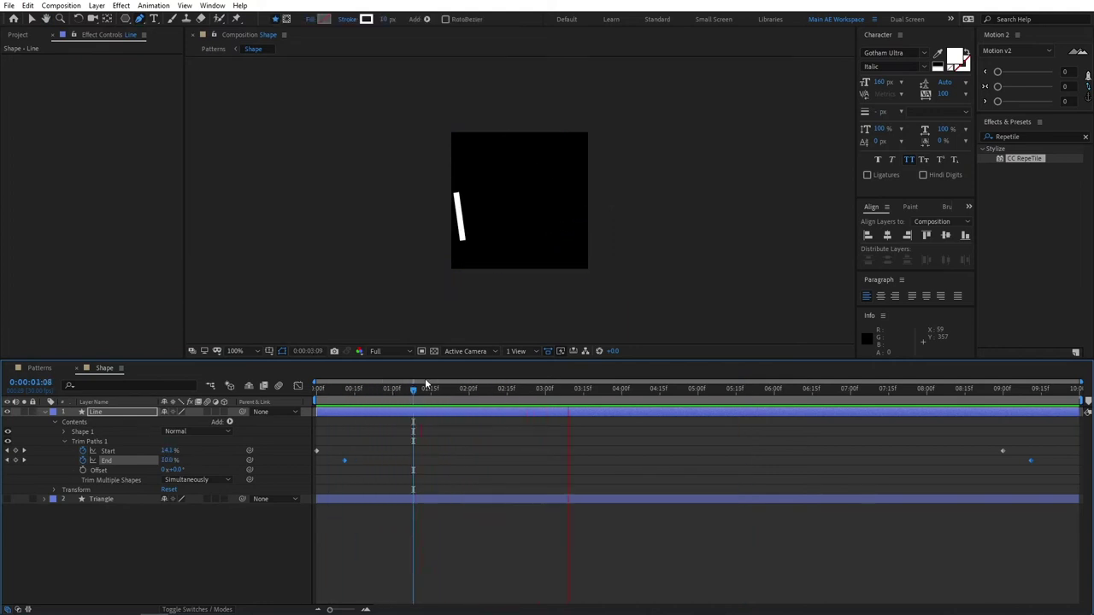
{"action": "key", "text": "space"}
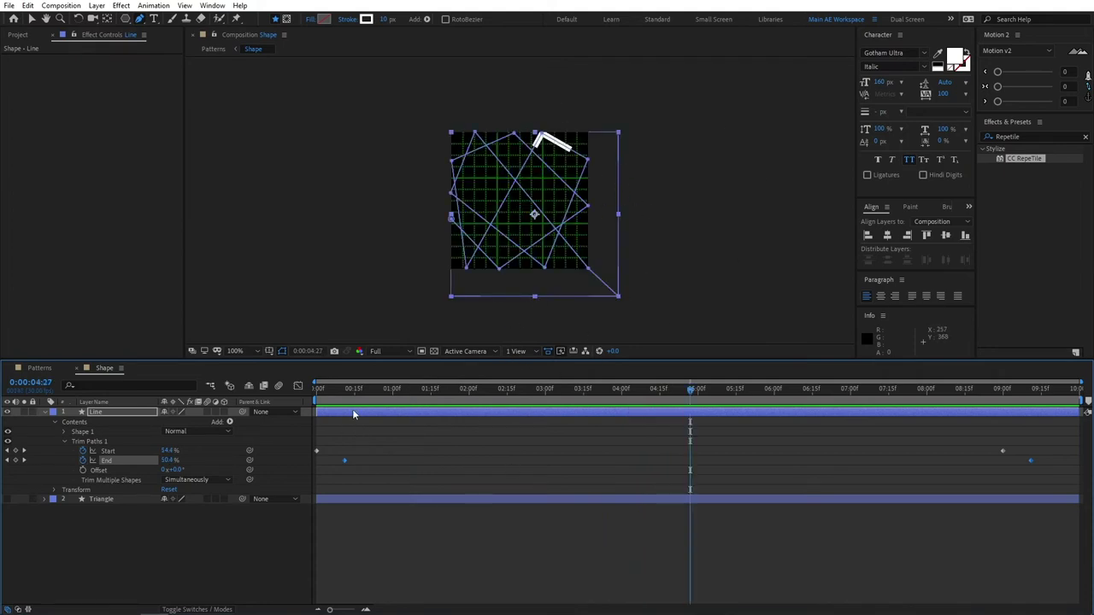
Shift both Trim Paths End keyframes later in time so the first one sits at 0:00:00:20.
{"action": "key", "text": "Home"}
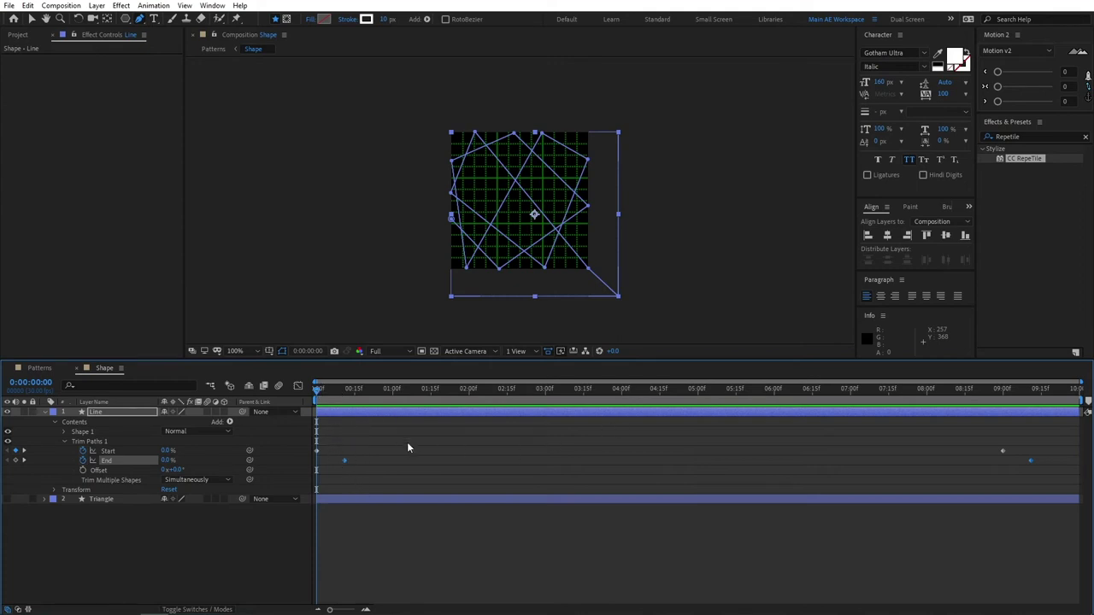
{"action": "key", "text": "space"}
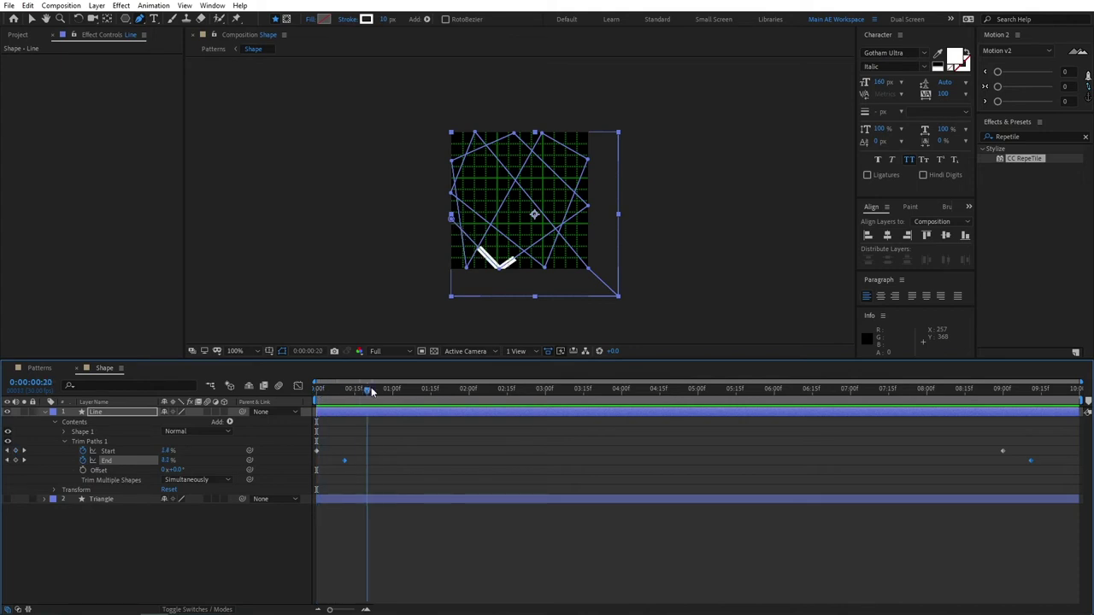
{"action": "key", "text": "space"}
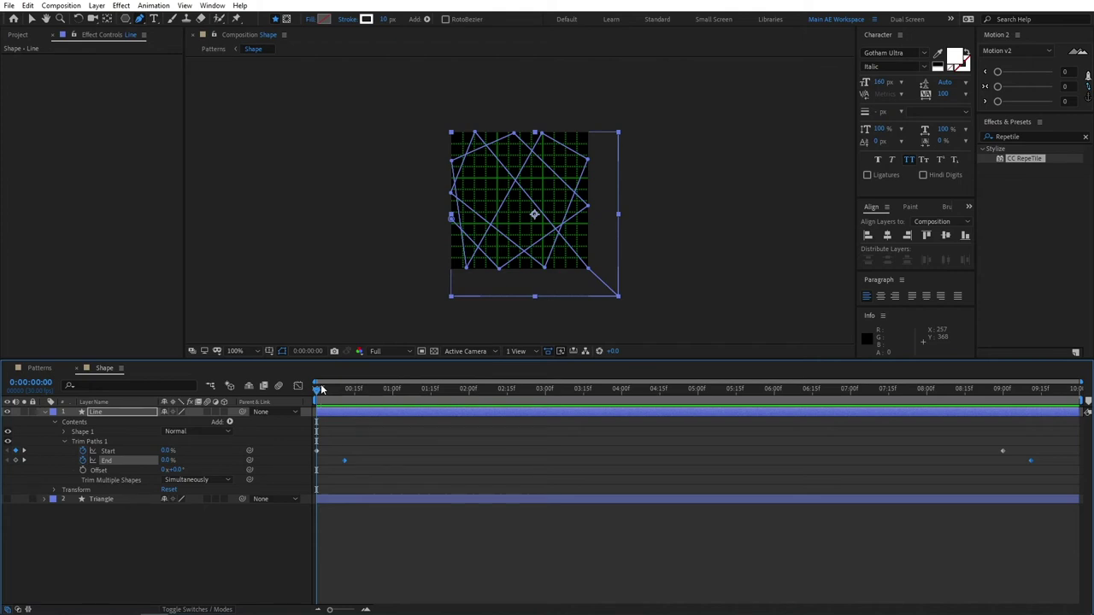
{"action": "key", "text": "shift+Page_Down"}
{"action": "key", "text": "shift+Page_Down"}
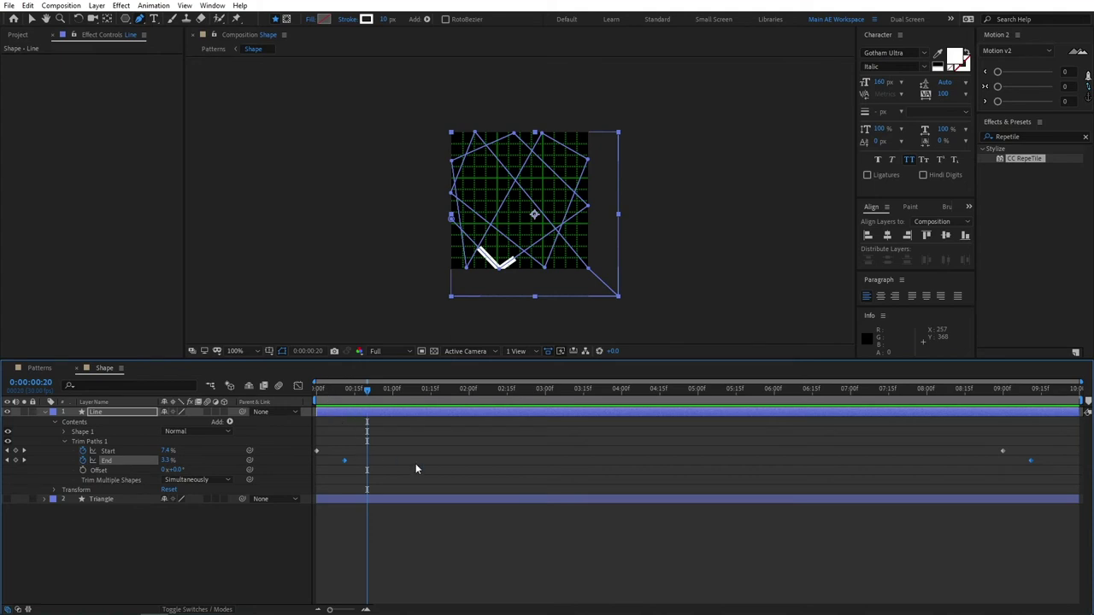
{"action": "left_click_drag", "start_coordinate": [345, 462], "coordinate": [366, 462]}
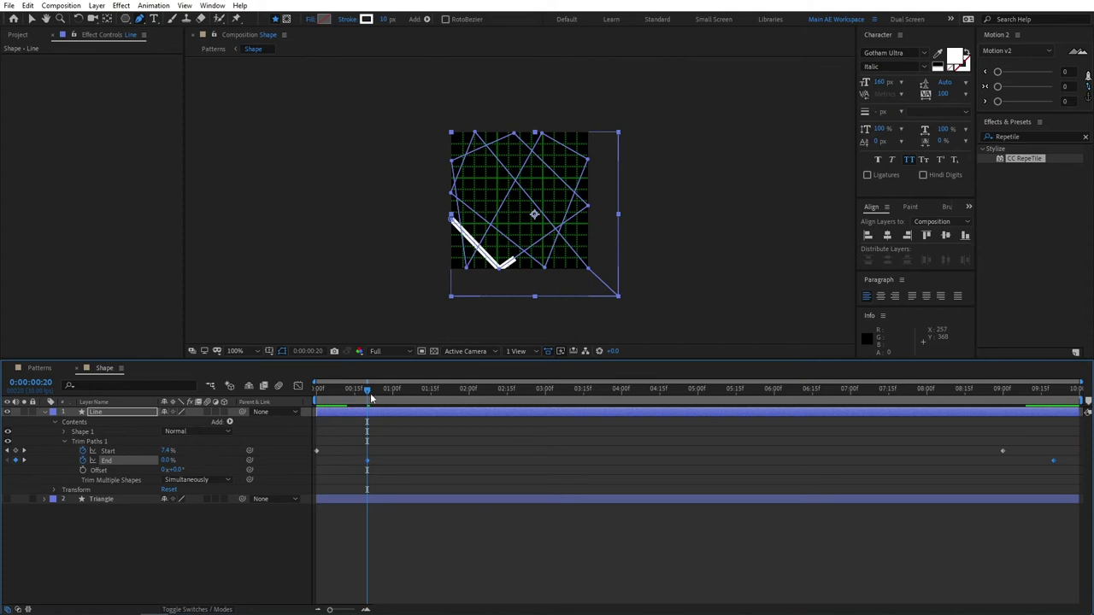
Preview the line and shift the final Start and End keyframes later so the End keyframe sits at the composition's end.
{"action": "left_click_drag", "start_coordinate": [368, 397], "coordinate": [411, 394]}
{"action": "key", "text": "space"}
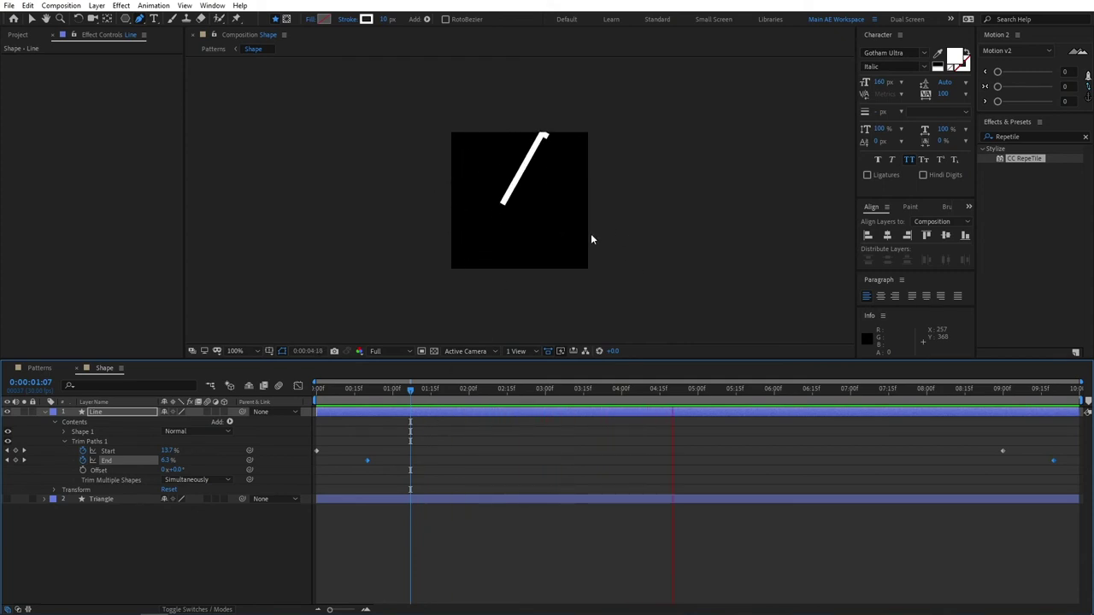
{"action": "key", "text": "space"}
{"action": "left_click_drag", "start_coordinate": [960, 435], "coordinate": [1079, 470]}
{"action": "left_click", "coordinate": [803, 463]}
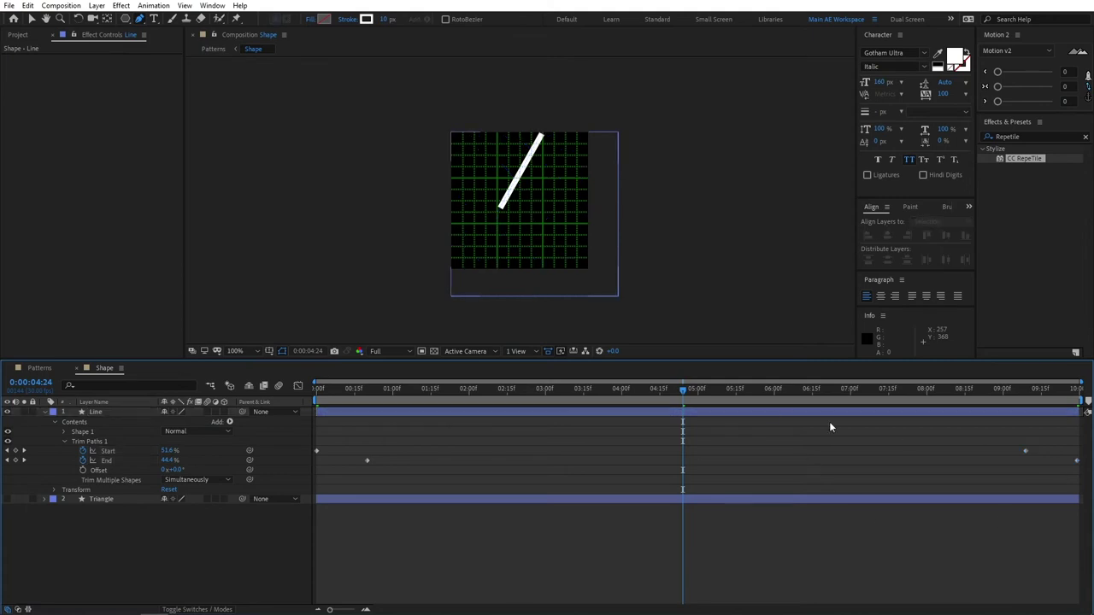
Change the Line layer's stroke colour to black and check it against the transparency grid.
{"action": "left_click", "coordinate": [110, 412]}
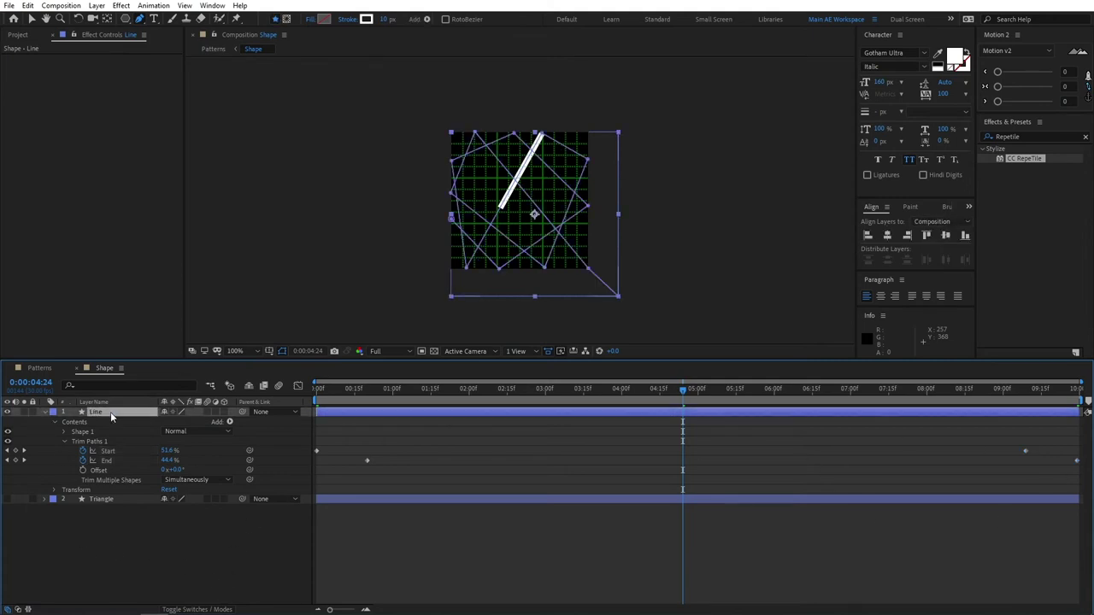
{"action": "left_click", "coordinate": [366, 19]}
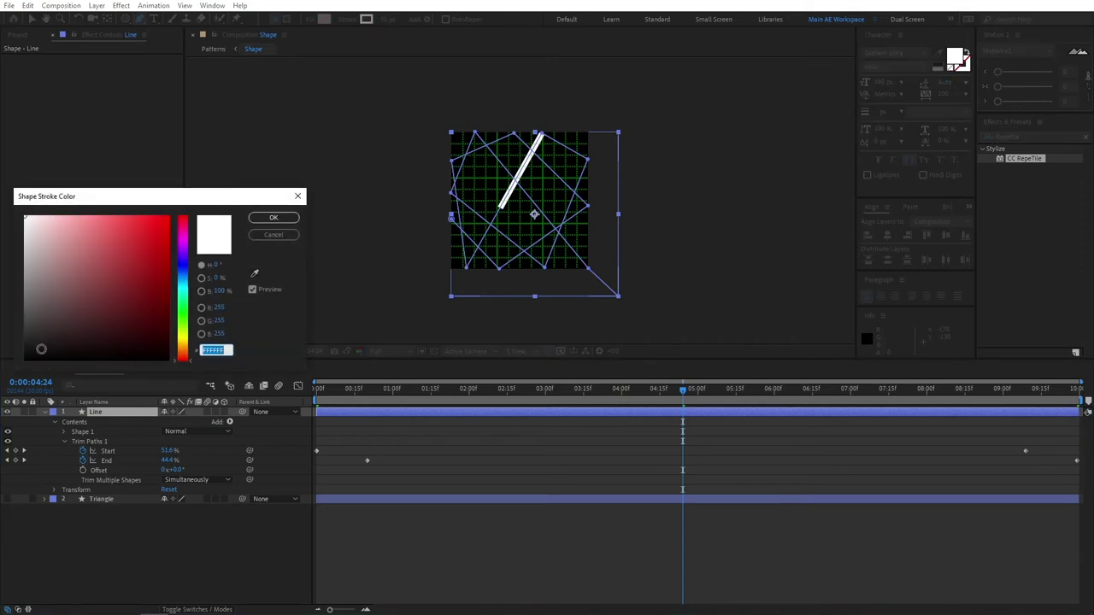
{"action": "left_click_drag", "start_coordinate": [41, 348], "coordinate": [24, 359]}
{"action": "left_click", "coordinate": [278, 217]}
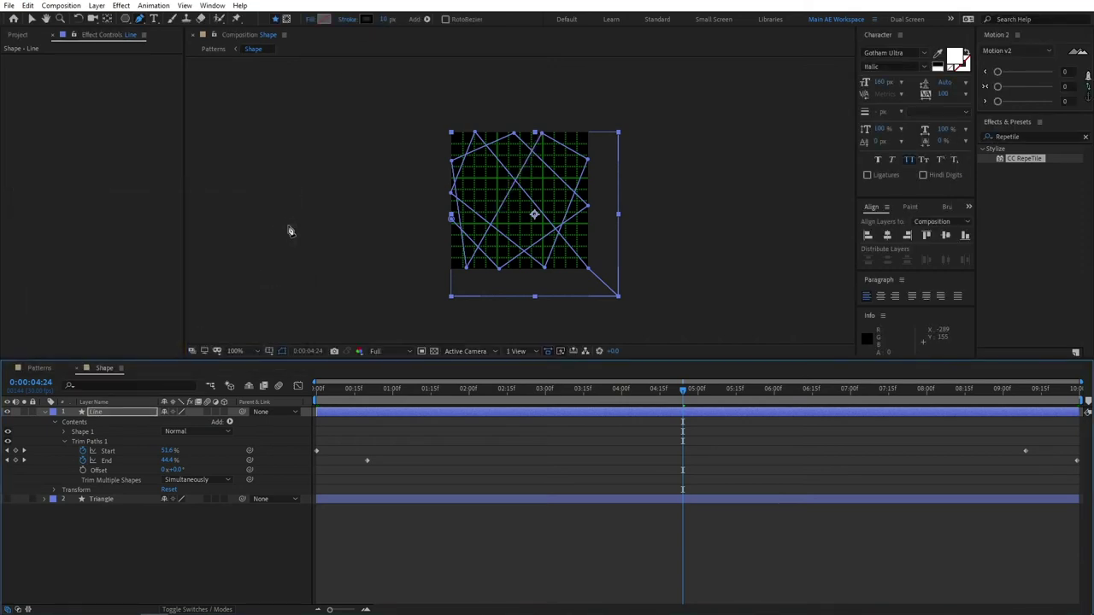
{"action": "mouse_move", "coordinate": [639, 398]}
{"action": "left_mouse_down"}
{"action": "mouse_move", "coordinate": [519, 398]}
{"action": "mouse_move", "coordinate": [560, 398]}
{"action": "mouse_move", "coordinate": [510, 388]}
{"action": "mouse_move", "coordinate": [527, 388]}
{"action": "left_mouse_up"}
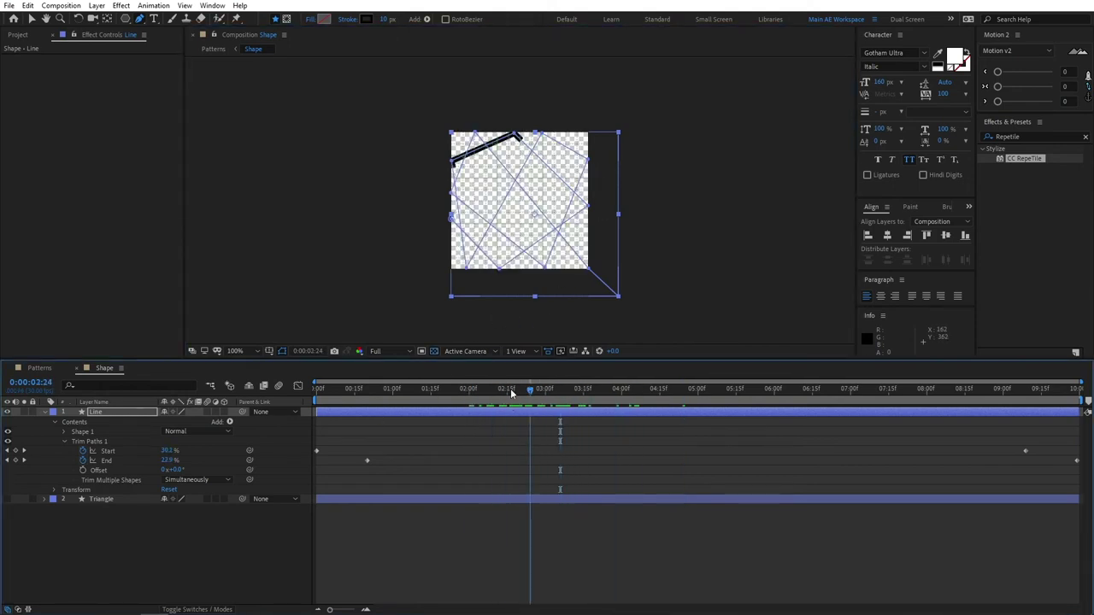
{"action": "left_click", "coordinate": [435, 352]}
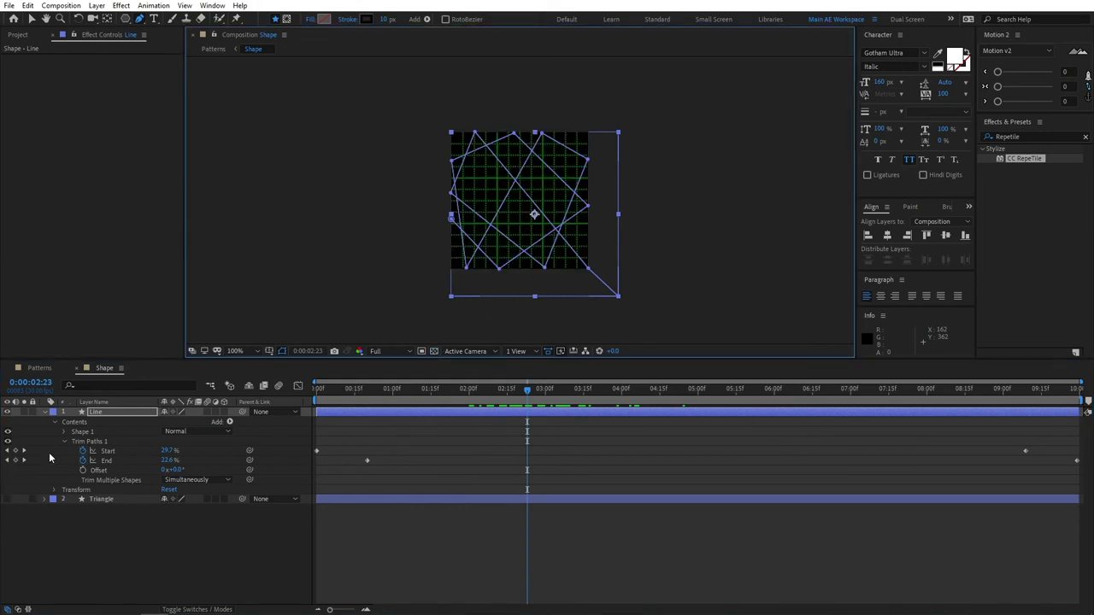
Make the Triangle layer visible and place the Line layer beneath it.
{"action": "left_click", "coordinate": [46, 413]}
{"action": "left_click", "coordinate": [98, 521]}
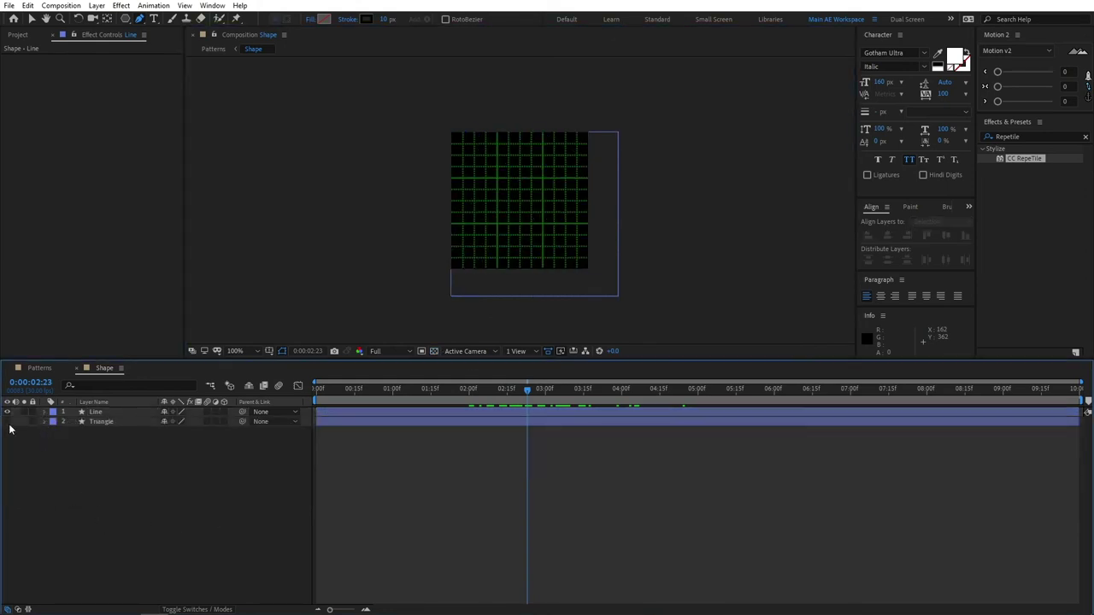
{"action": "left_click", "coordinate": [7, 422]}
{"action": "left_click", "coordinate": [97, 411]}
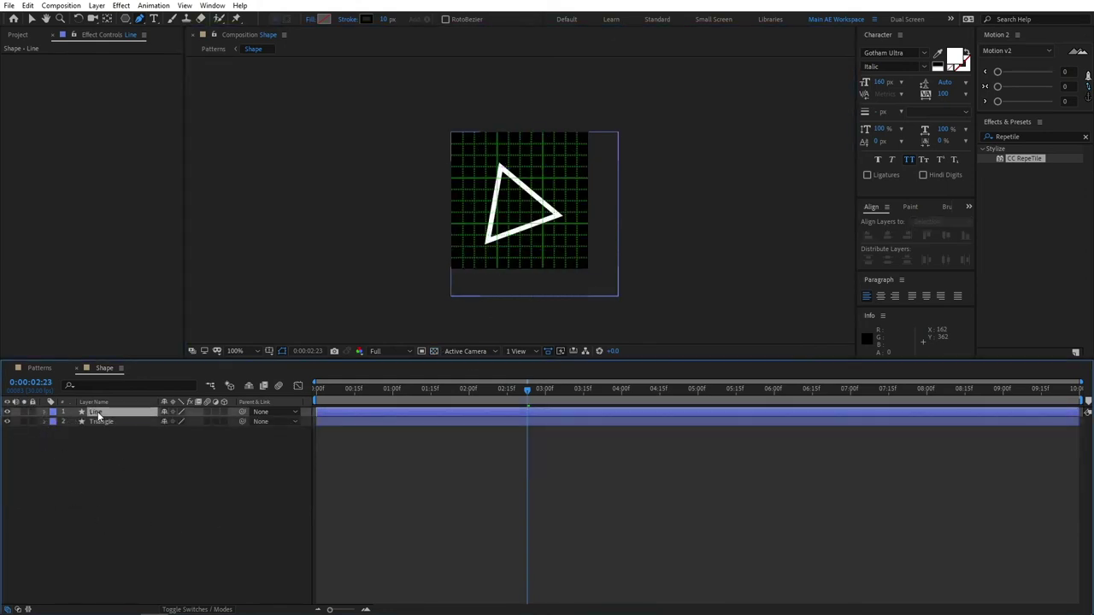
{"action": "key", "text": "Return"}
{"action": "left_click_drag", "start_coordinate": [101, 413], "coordinate": [104, 438]}
{"action": "left_click", "coordinate": [134, 470]}
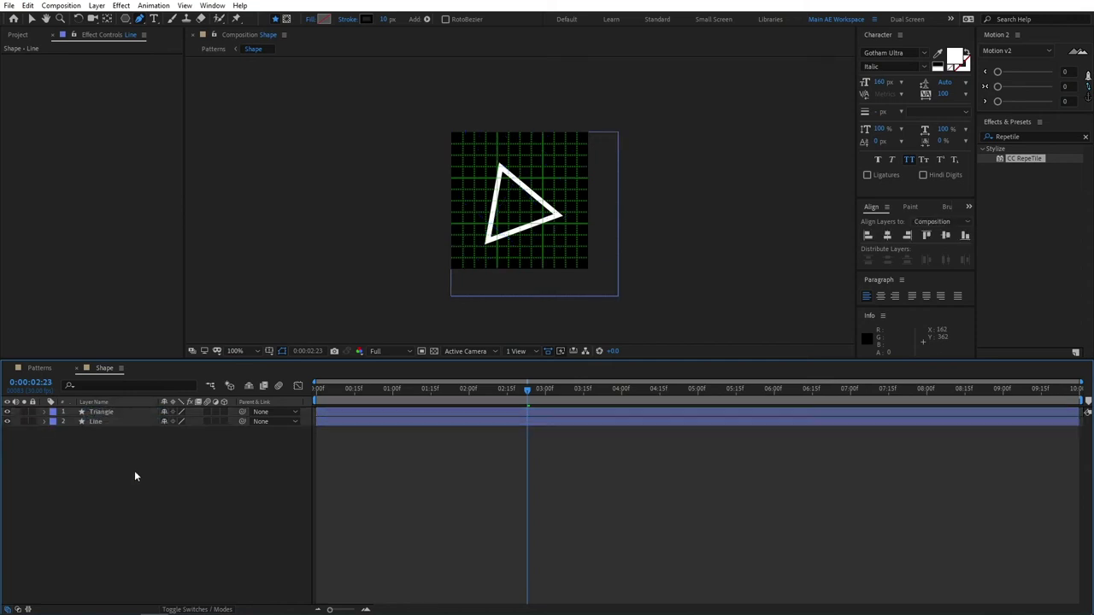
Return to the first frame and preview the tiled triangles and lines in the Patterns composition.
{"action": "left_click", "coordinate": [363, 390]}
{"action": "left_click_drag", "start_coordinate": [362, 390], "coordinate": [302, 420]}
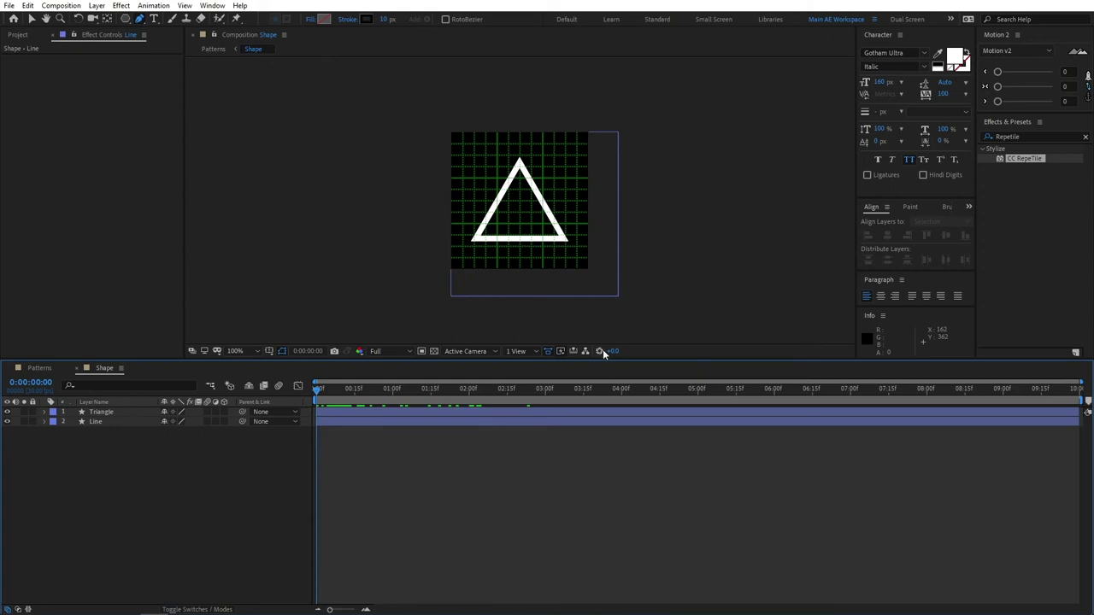
{"action": "left_click", "coordinate": [40, 368]}
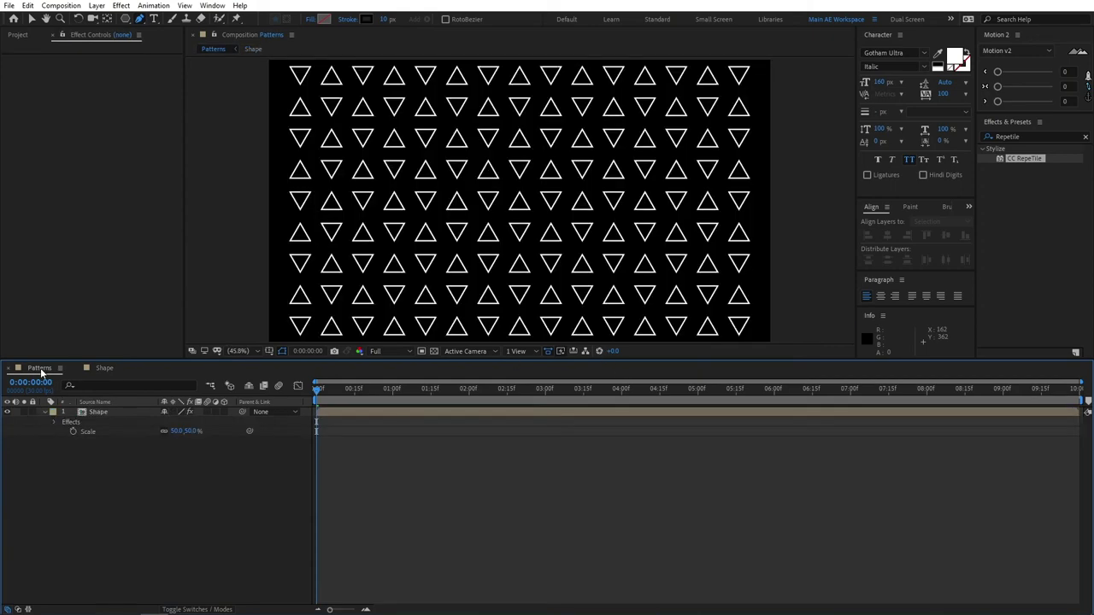
{"action": "left_click", "coordinate": [322, 390]}
{"action": "left_click_drag", "start_coordinate": [322, 390], "coordinate": [315, 390]}
{"action": "key", "text": "space"}
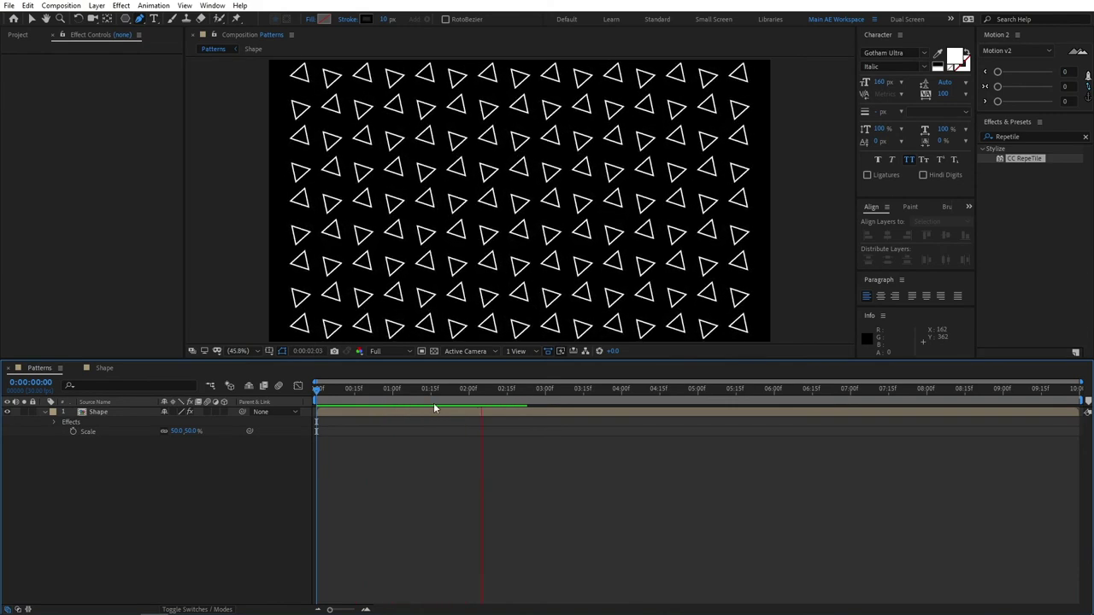
{"action": "key", "text": "space"}
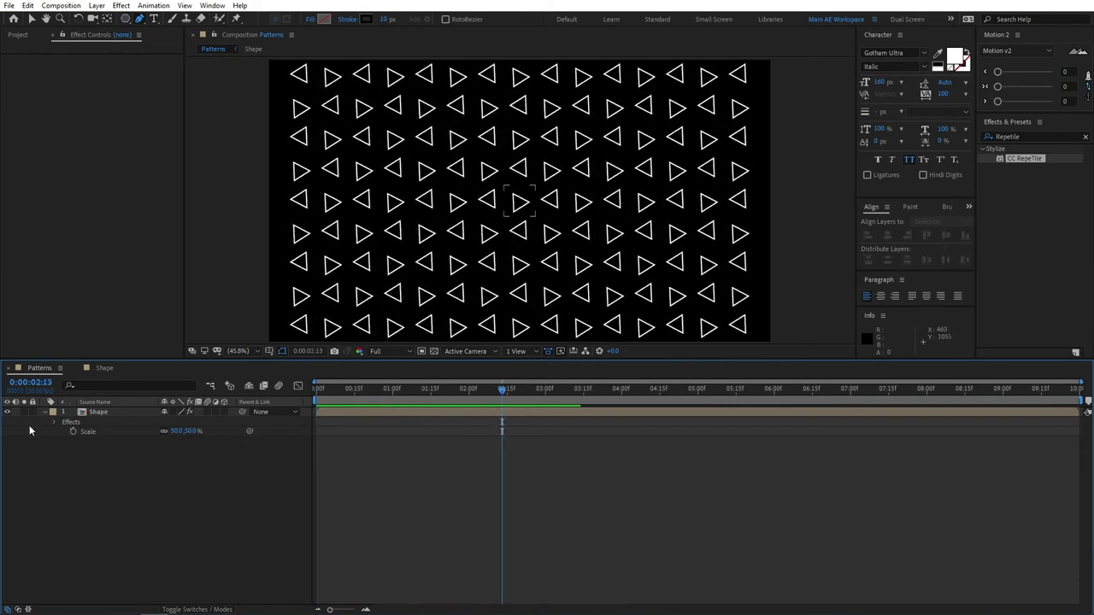
Create a solid named BG in the Patterns composition with the magenta colour FF17BB.
{"action": "left_click", "coordinate": [45, 413]}
{"action": "left_click", "coordinate": [434, 351]}
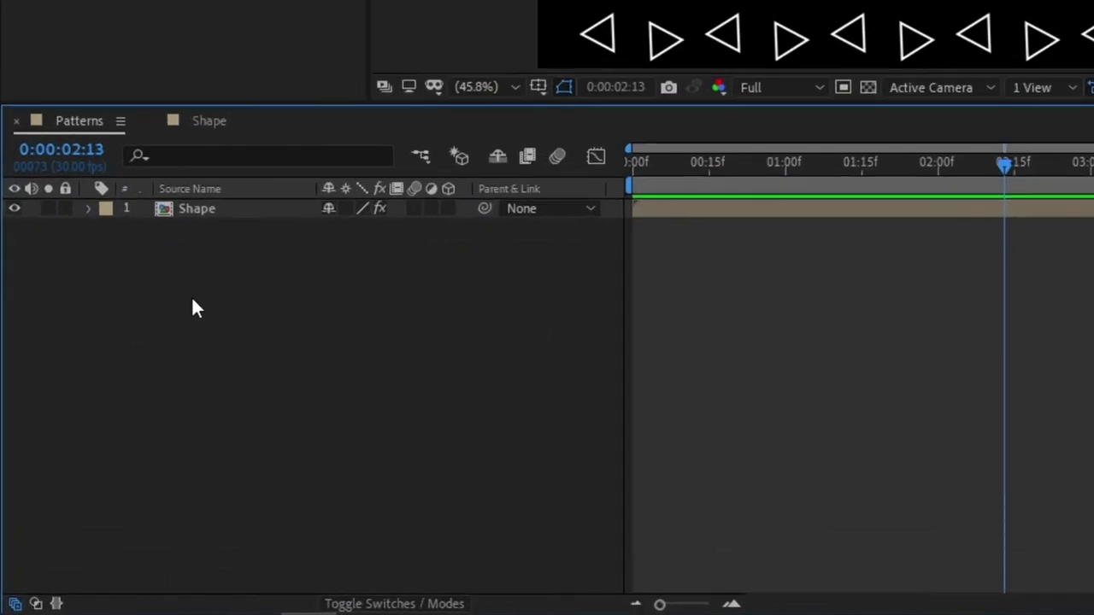
{"action": "right_click", "coordinate": [192, 301]}
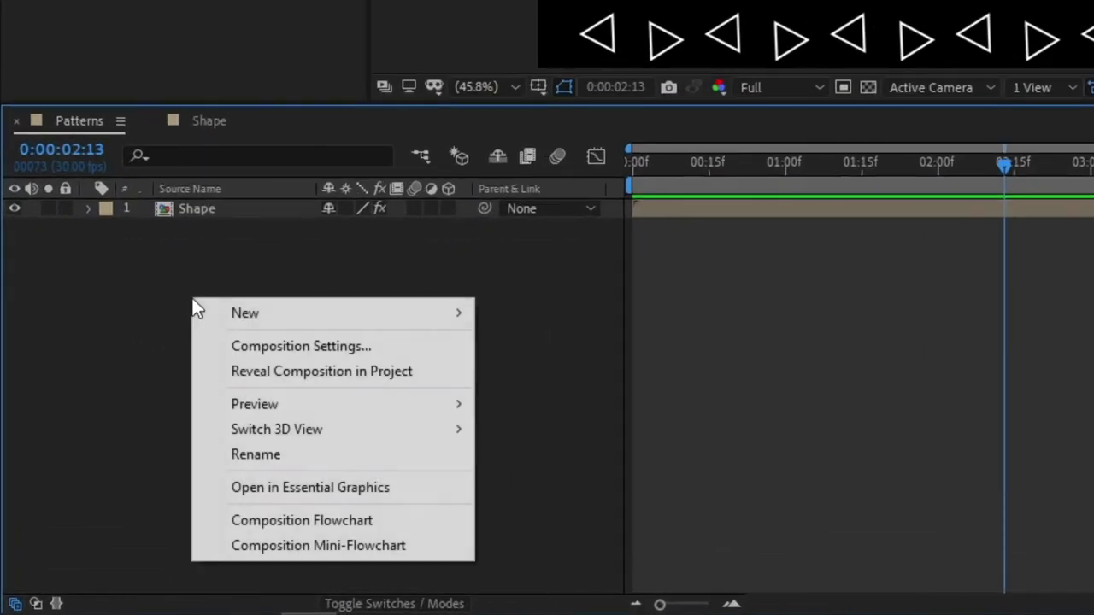
{"action": "mouse_move", "coordinate": [240, 316]}
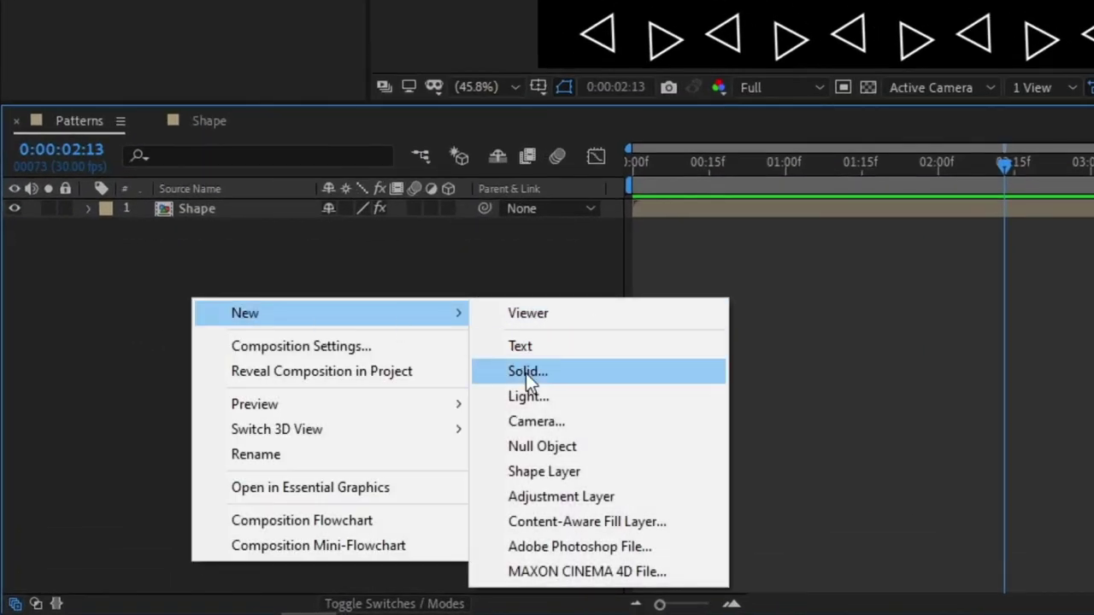
{"action": "left_click", "coordinate": [526, 371]}
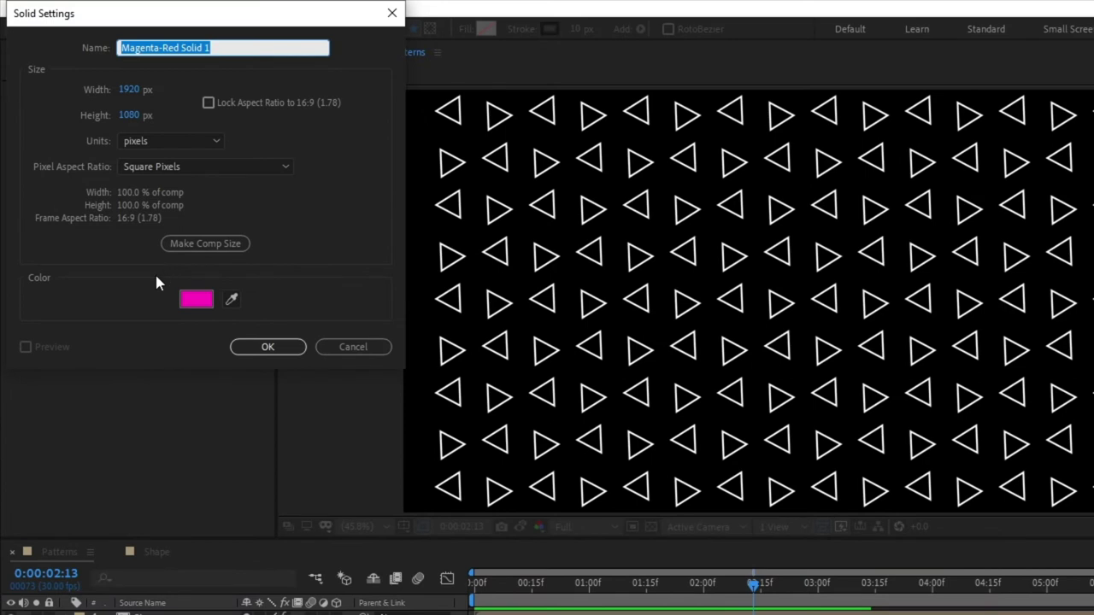
{"action": "type", "text": "BG"}
{"action": "left_click", "coordinate": [200, 307]}
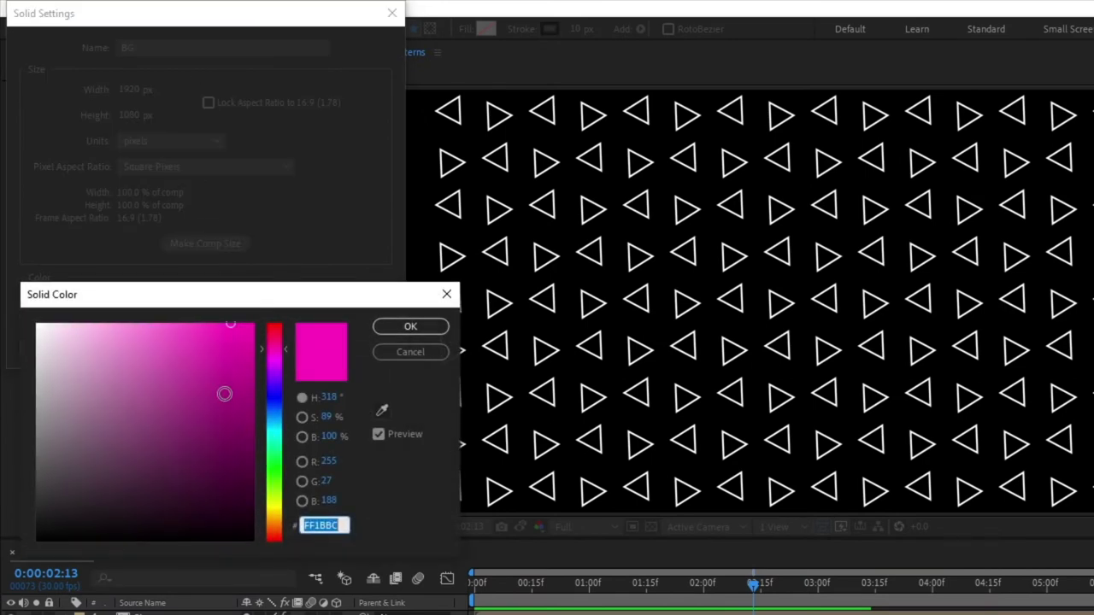
{"action": "mouse_move", "coordinate": [240, 330]}
{"action": "left_mouse_down"}
{"action": "mouse_move", "coordinate": [191, 334]}
{"action": "mouse_move", "coordinate": [246, 336]}
{"action": "mouse_move", "coordinate": [233, 309]}
{"action": "left_mouse_up"}
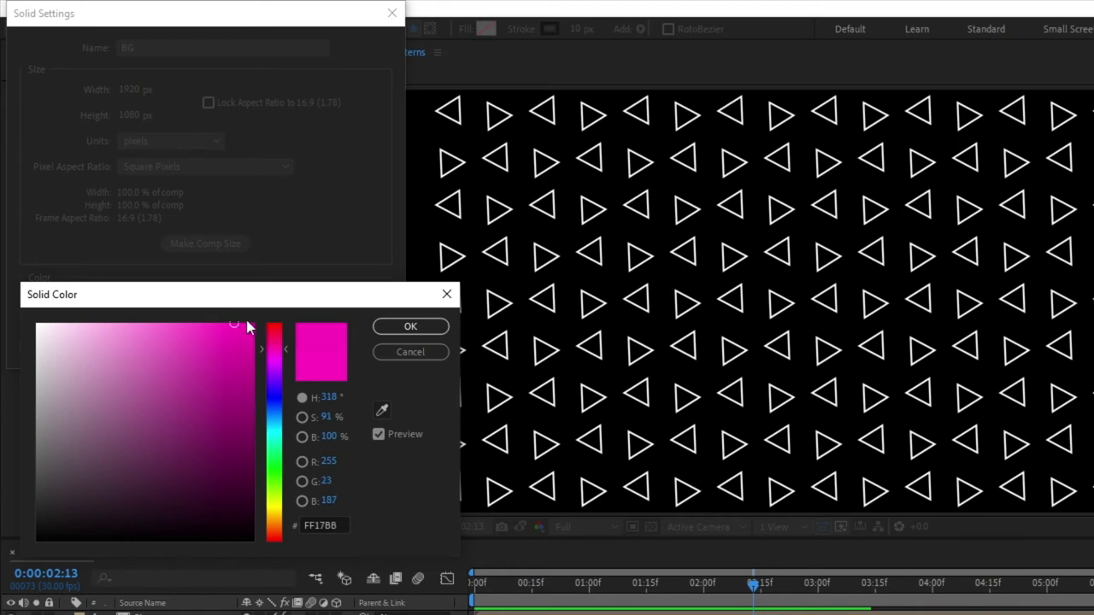
{"action": "left_click", "coordinate": [419, 332]}
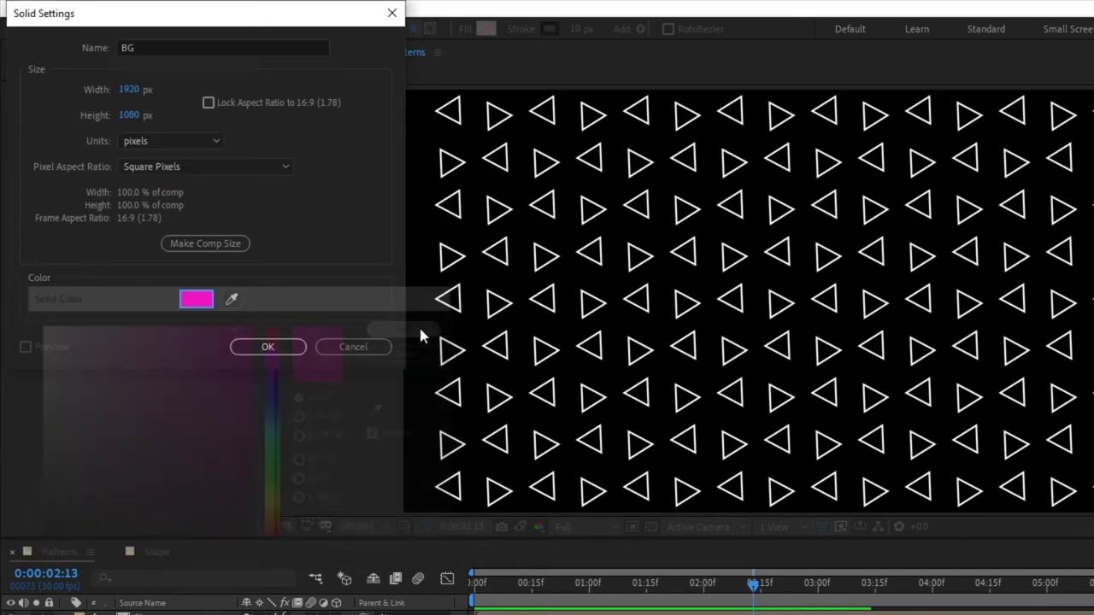
{"action": "left_click", "coordinate": [293, 348]}
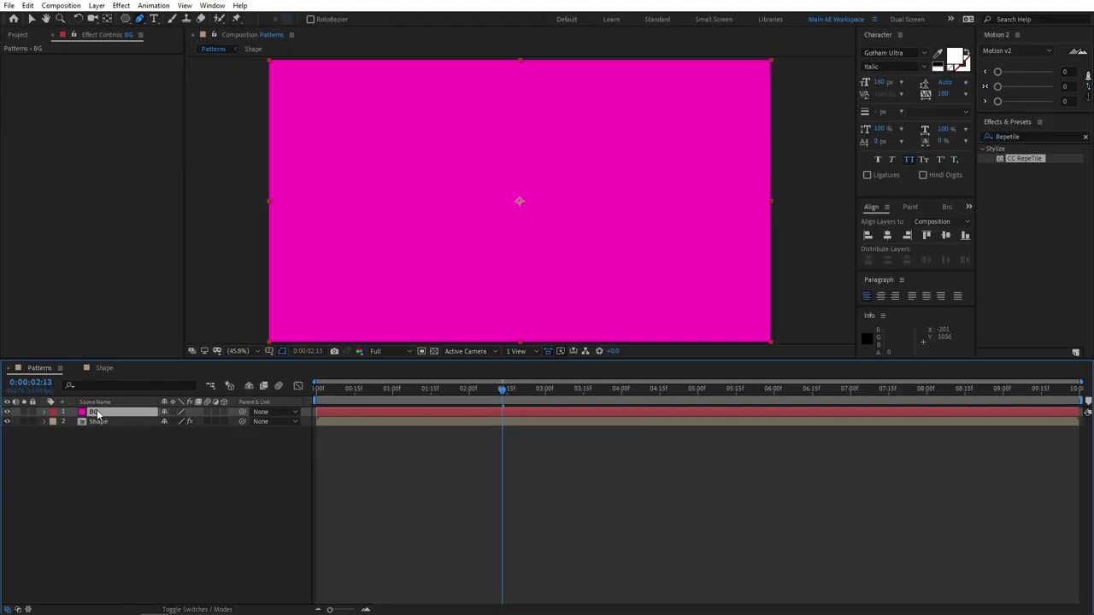
Place the BG solid beneath the Shape layer and set its opacity to 41%.
{"action": "mouse_move", "coordinate": [96, 412]}
{"action": "left_mouse_down"}
{"action": "mouse_move", "coordinate": [96, 446]}
{"action": "mouse_move", "coordinate": [95, 432]}
{"action": "left_mouse_up"}
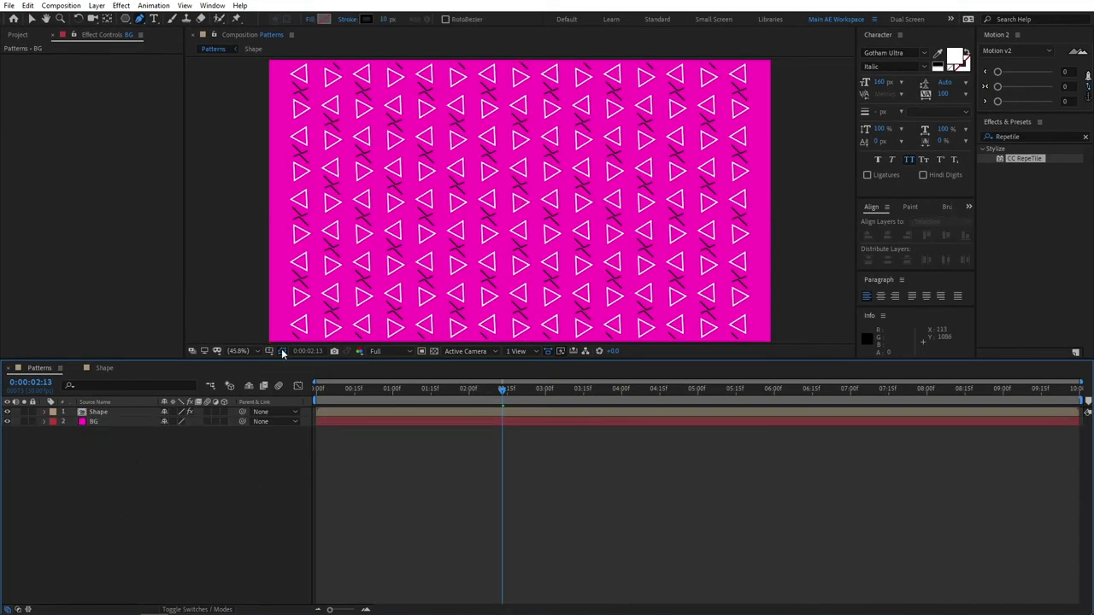
{"action": "left_click", "coordinate": [103, 420]}
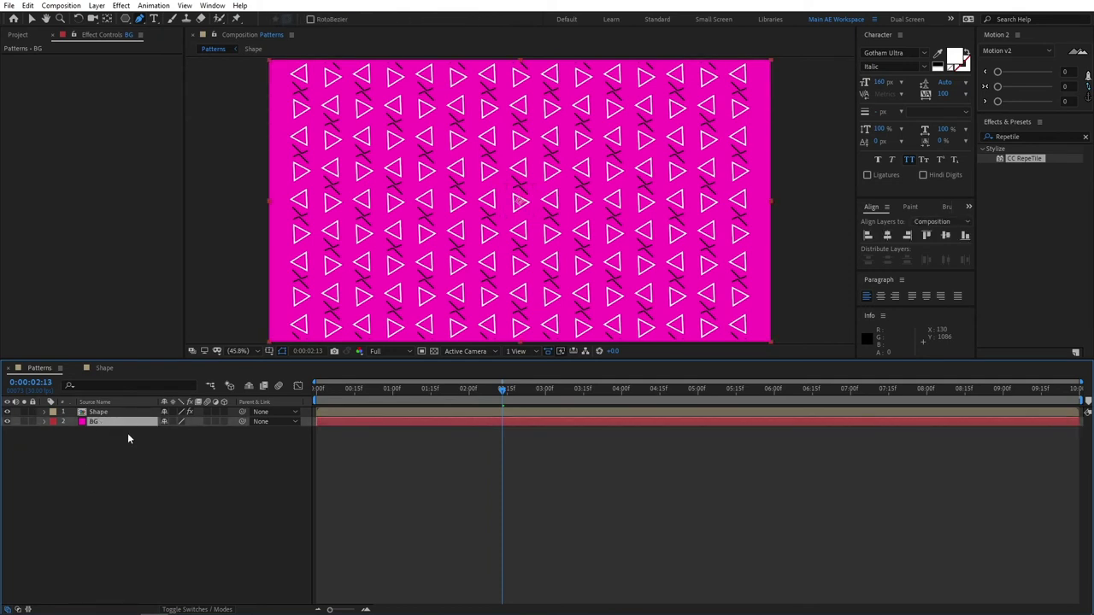
{"action": "key", "text": "t"}
{"action": "left_click_drag", "start_coordinate": [167, 432], "coordinate": [138, 438]}
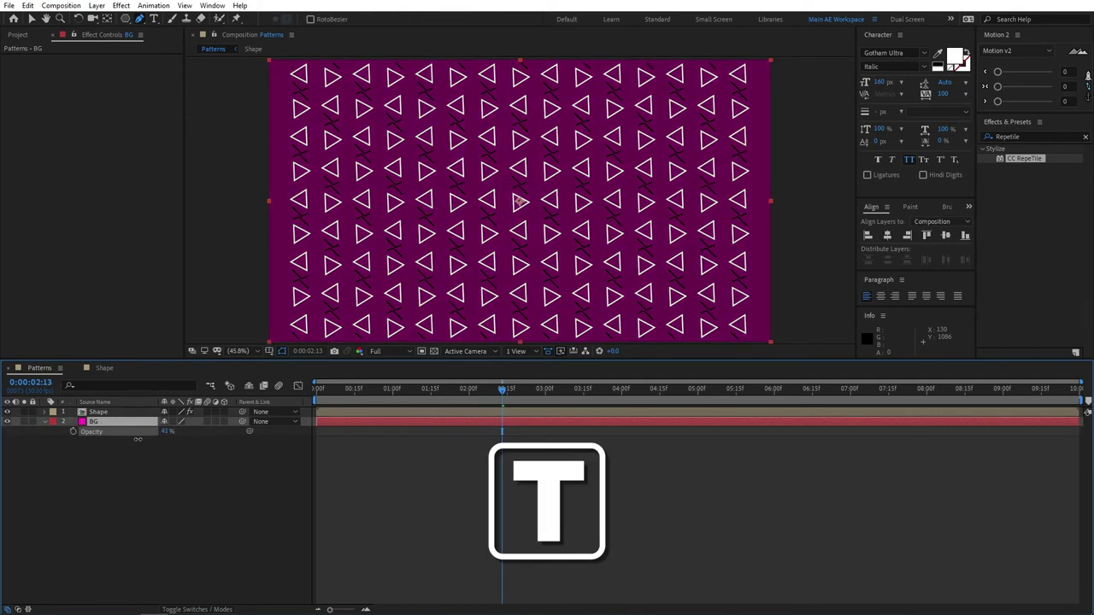
{"action": "left_click", "coordinate": [207, 483]}
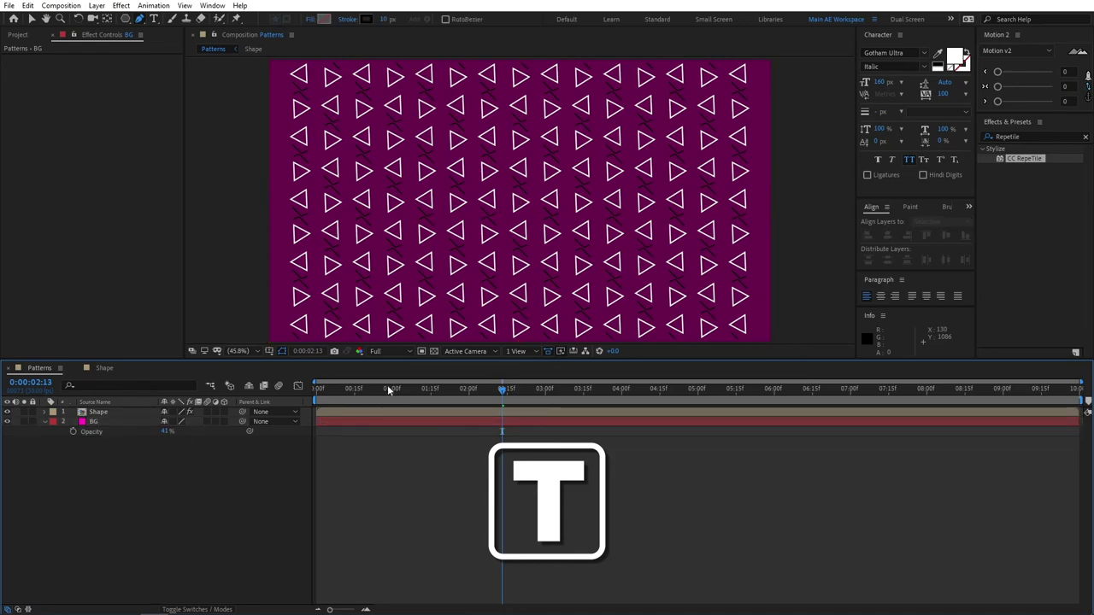
Preview the pattern over the background from the first frame and inspect it around 0:00:01:12.
{"action": "left_click_drag", "start_coordinate": [388, 388], "coordinate": [317, 389]}
{"action": "key", "text": "space"}
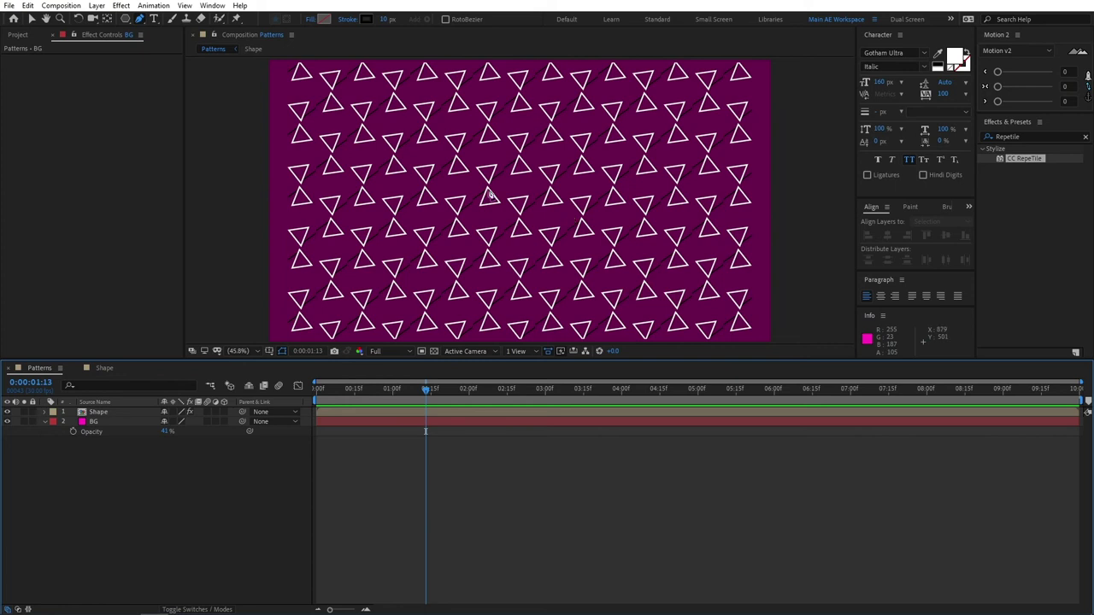
{"action": "left_click", "coordinate": [45, 422]}
{"action": "left_click_drag", "start_coordinate": [399, 392], "coordinate": [423, 387]}
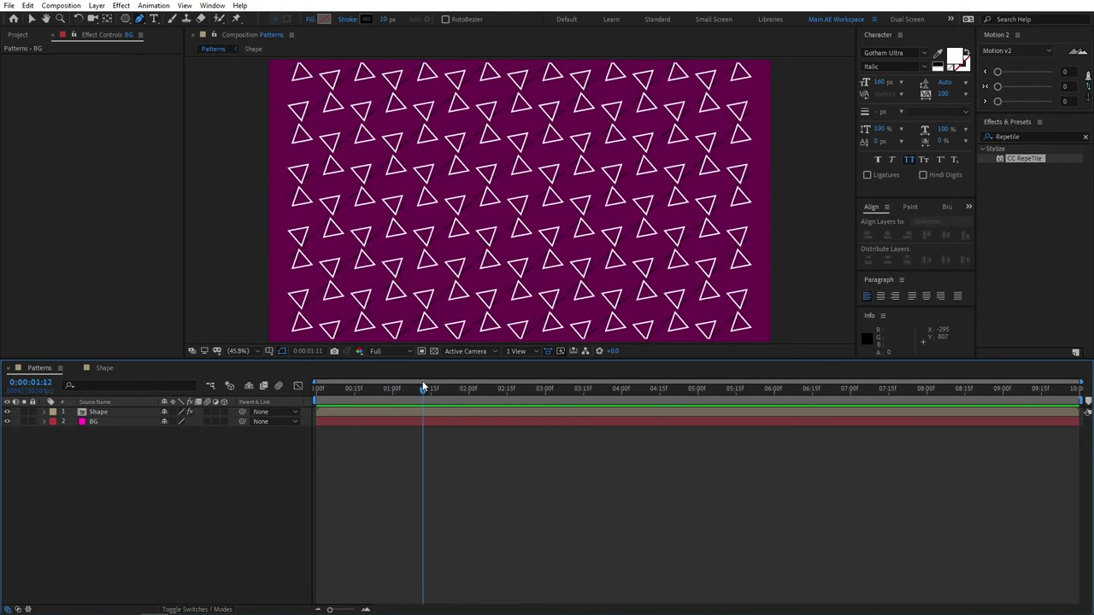
Find the Tint effect and apply it to the Shape layer, then collapse the layer's CC RepeTile settings.
{"action": "left_click", "coordinate": [33, 19]}
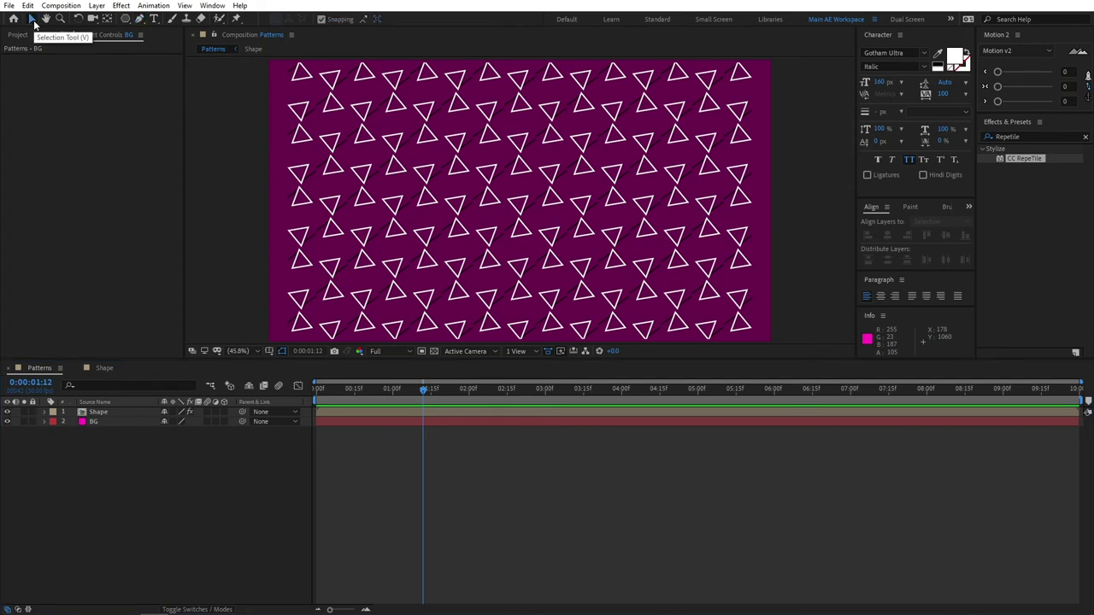
{"action": "left_click", "coordinate": [1028, 135]}
{"action": "type", "text": "tint"}
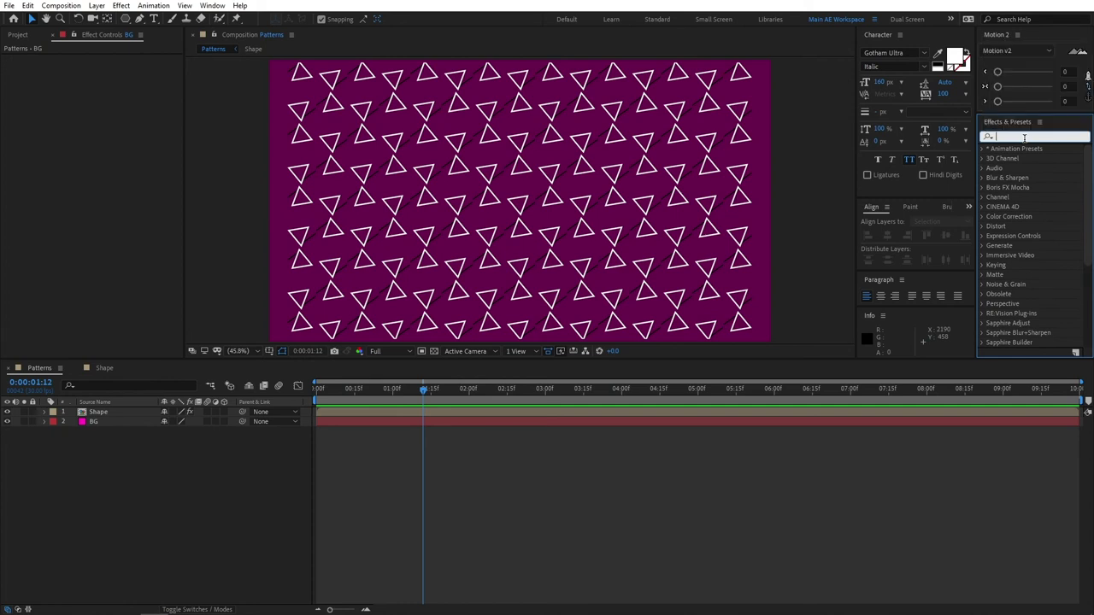
{"action": "type", "text": "t"}
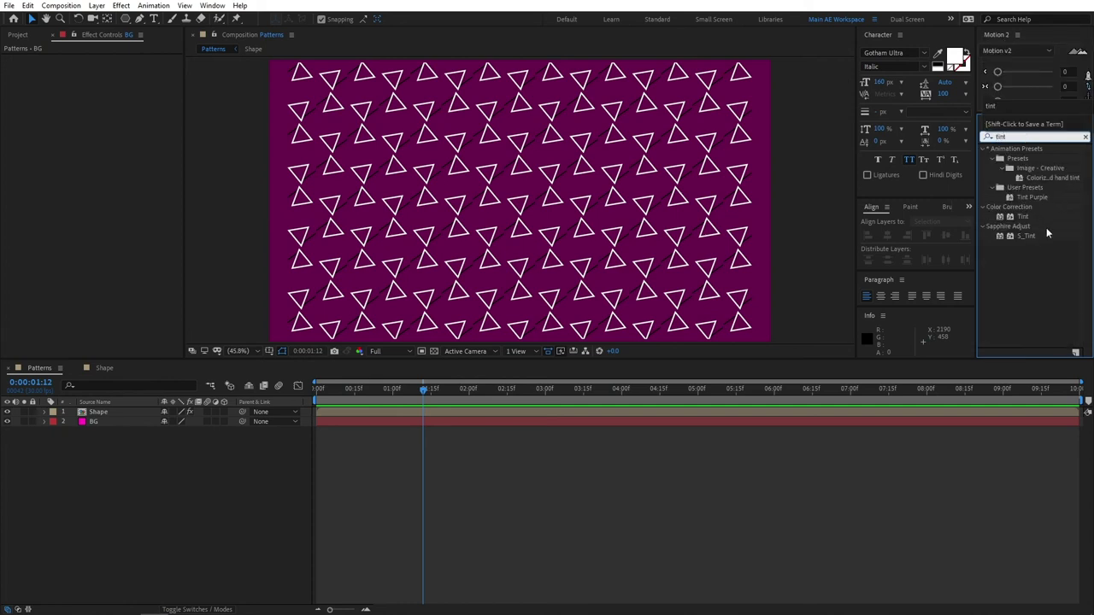
{"action": "left_click_drag", "start_coordinate": [1047, 230], "coordinate": [629, 219]}
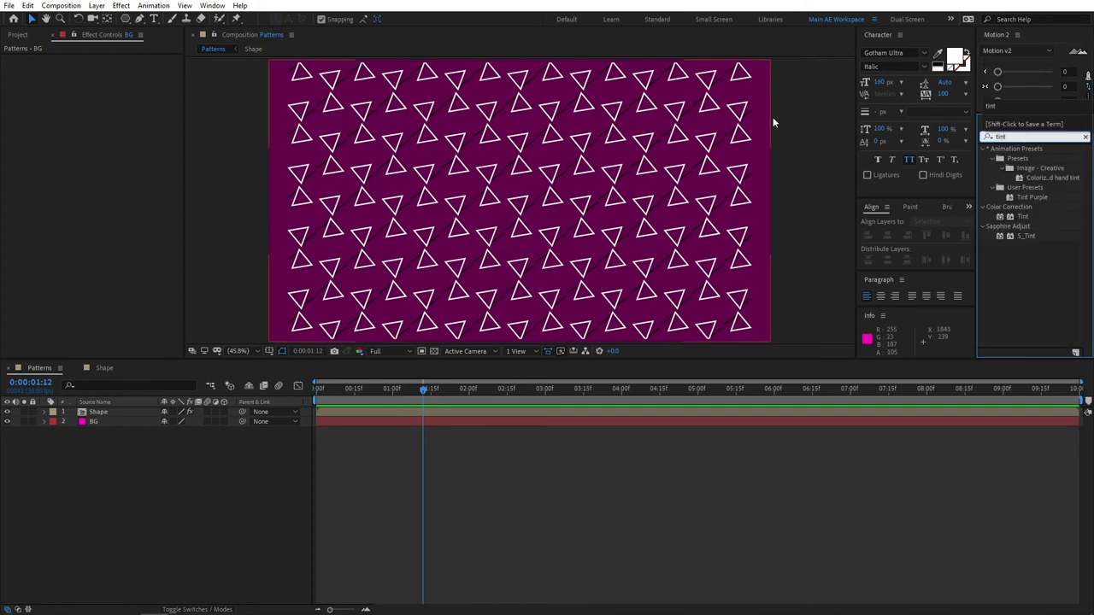
{"action": "left_click_drag", "start_coordinate": [773, 122], "coordinate": [1030, 234]}
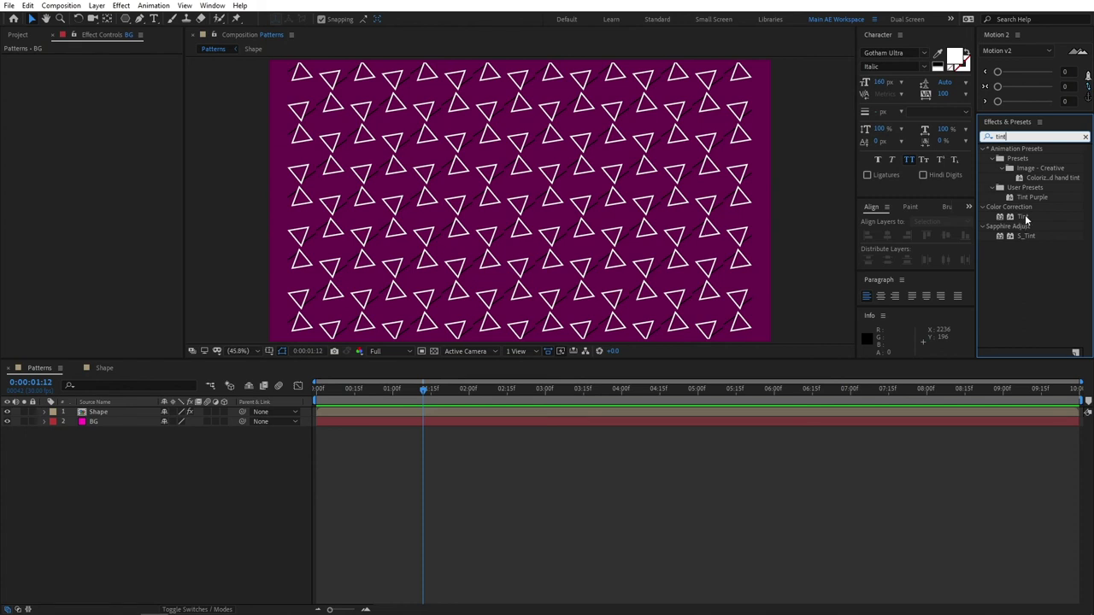
{"action": "left_click_drag", "start_coordinate": [1026, 221], "coordinate": [107, 417]}
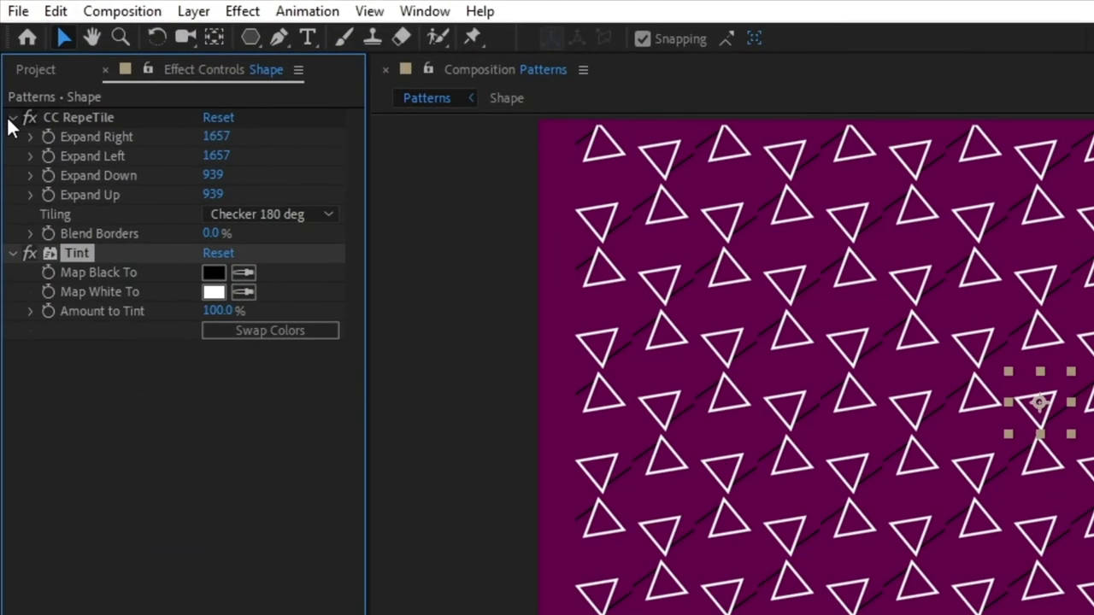
{"action": "left_click", "coordinate": [9, 58]}
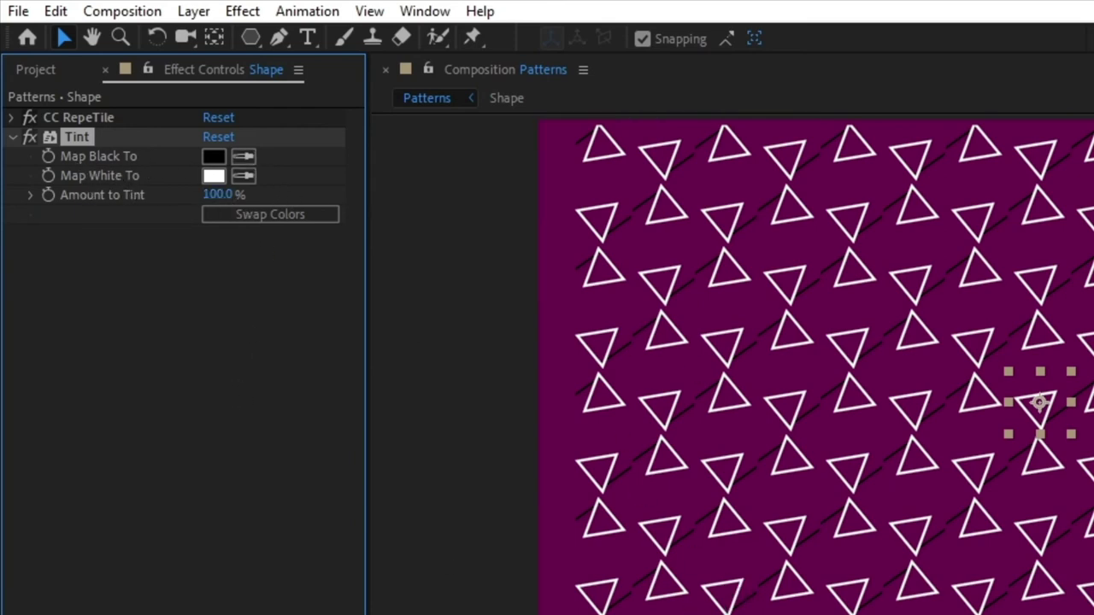
{"action": "left_click", "coordinate": [404, 519]}
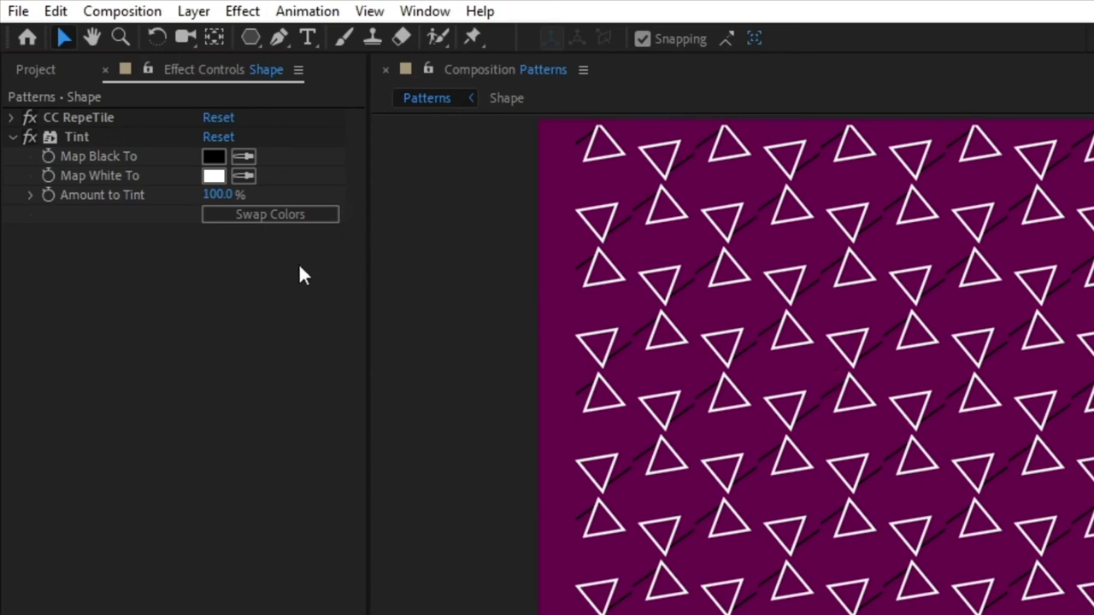
Set the Tint effect's Map Black To colour to bright red, with hue 0°, saturation 99% and brightness 100%.
{"action": "left_click", "coordinate": [222, 158]}
{"action": "left_click", "coordinate": [270, 504]}
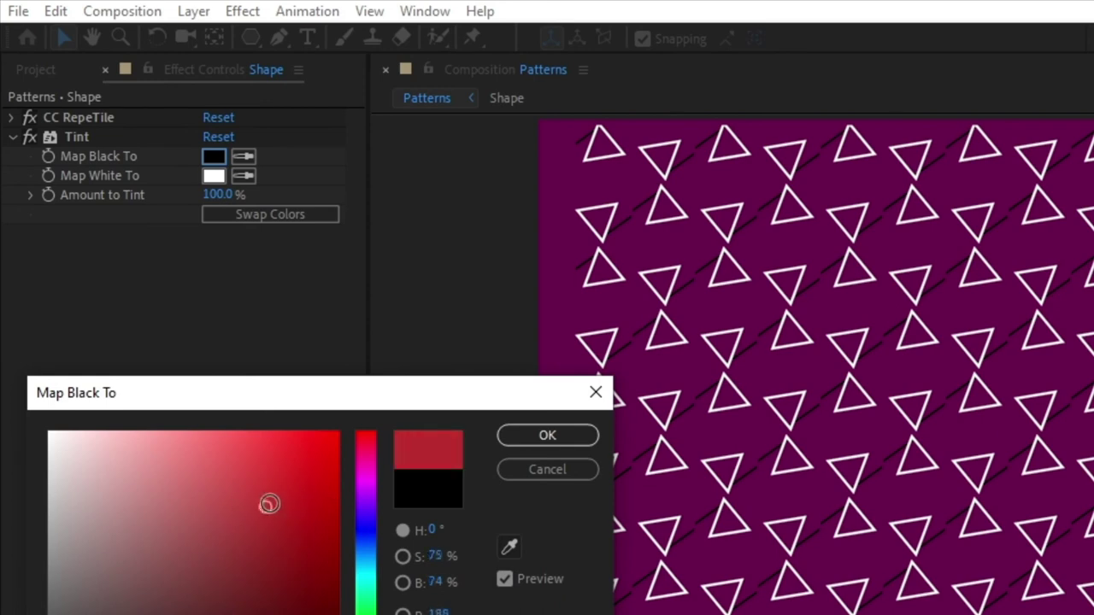
{"action": "left_click_drag", "start_coordinate": [270, 504], "coordinate": [385, 385]}
{"action": "mouse_move", "coordinate": [299, 490]}
{"action": "left_mouse_down"}
{"action": "mouse_move", "coordinate": [230, 589]}
{"action": "mouse_move", "coordinate": [470, 382]}
{"action": "mouse_move", "coordinate": [361, 505]}
{"action": "mouse_move", "coordinate": [395, 476]}
{"action": "mouse_move", "coordinate": [325, 566]}
{"action": "mouse_move", "coordinate": [536, 344]}
{"action": "mouse_move", "coordinate": [330, 578]}
{"action": "mouse_move", "coordinate": [556, 353]}
{"action": "mouse_move", "coordinate": [283, 527]}
{"action": "mouse_move", "coordinate": [325, 455]}
{"action": "left_mouse_up"}
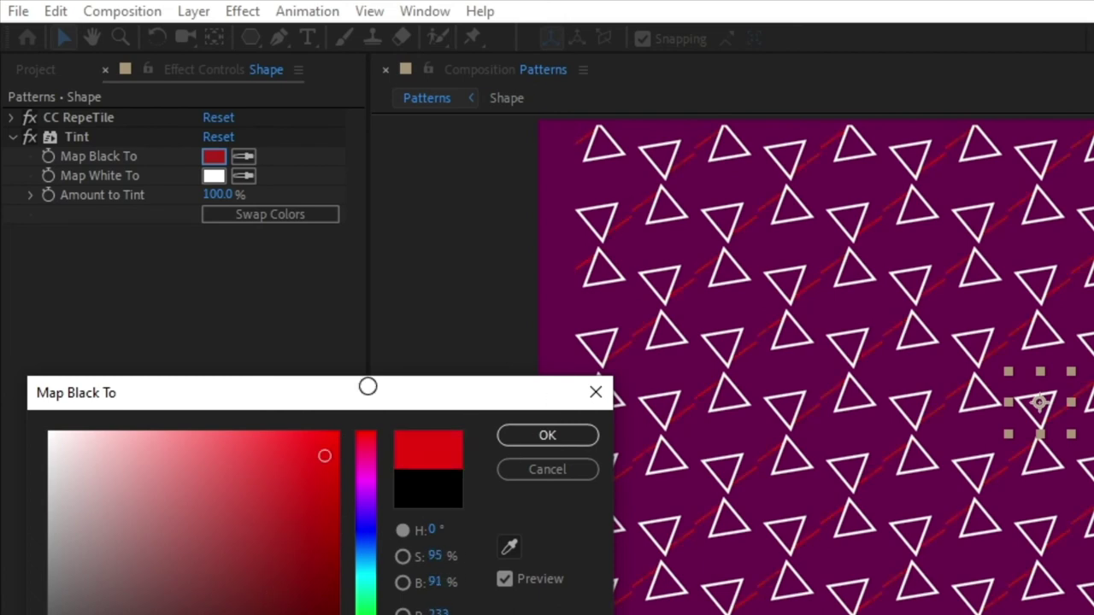
{"action": "mouse_move", "coordinate": [368, 386]}
{"action": "left_mouse_down"}
{"action": "mouse_move", "coordinate": [427, 310]}
{"action": "mouse_move", "coordinate": [272, 614]}
{"action": "mouse_move", "coordinate": [350, 367]}
{"action": "mouse_move", "coordinate": [221, 573]}
{"action": "mouse_move", "coordinate": [498, 281]}
{"action": "left_mouse_up"}
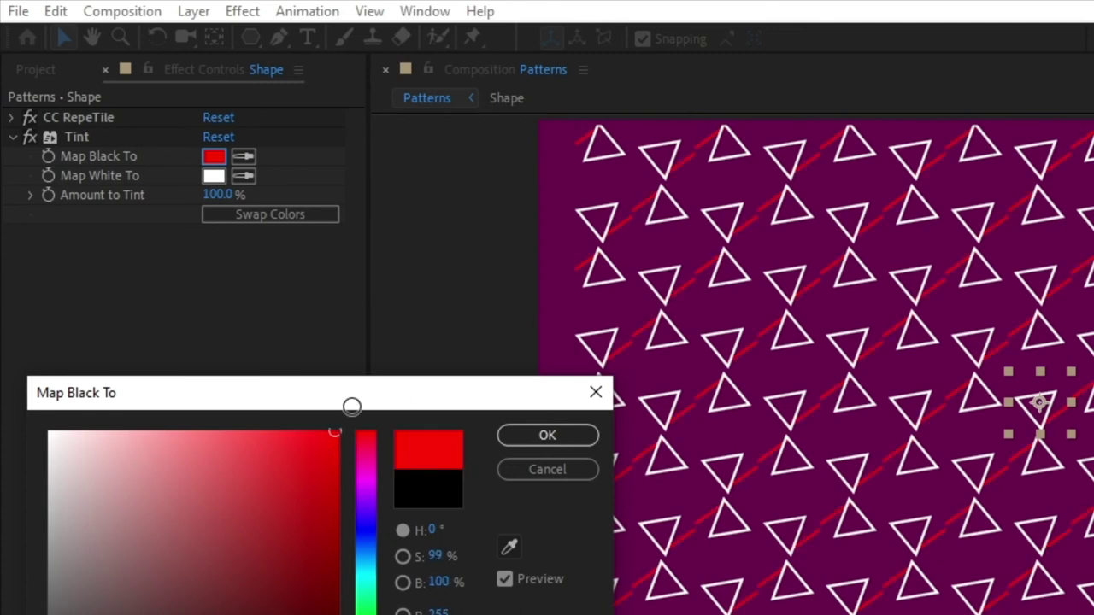
{"action": "left_click", "coordinate": [548, 434]}
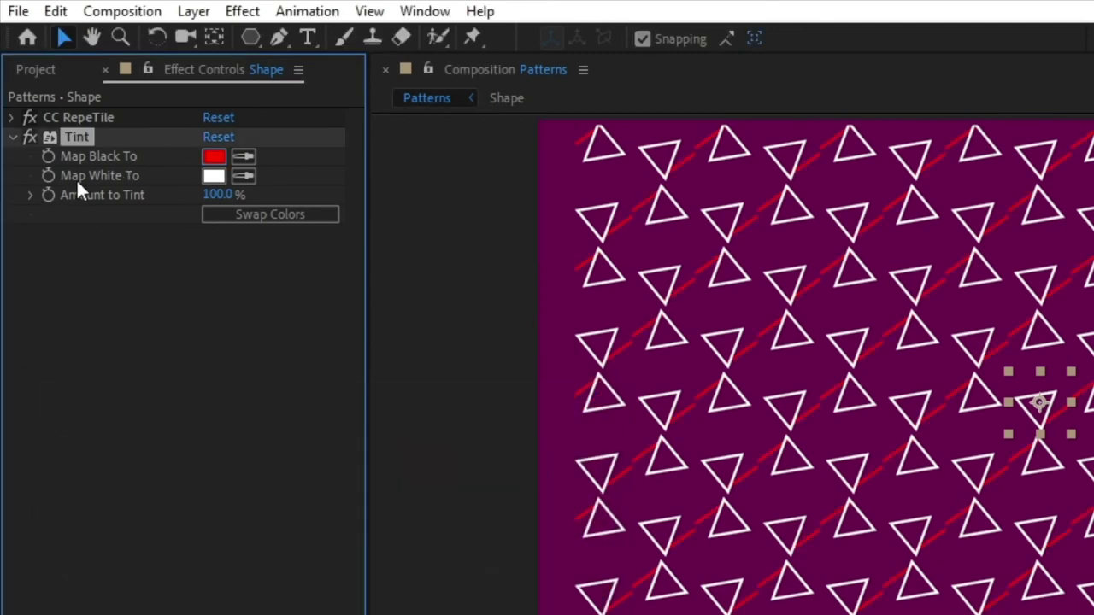
Set the Tint effect's Map White To colour to orange, with hue 30°, saturation 100% and brightness 100%.
{"action": "left_click", "coordinate": [213, 175]}
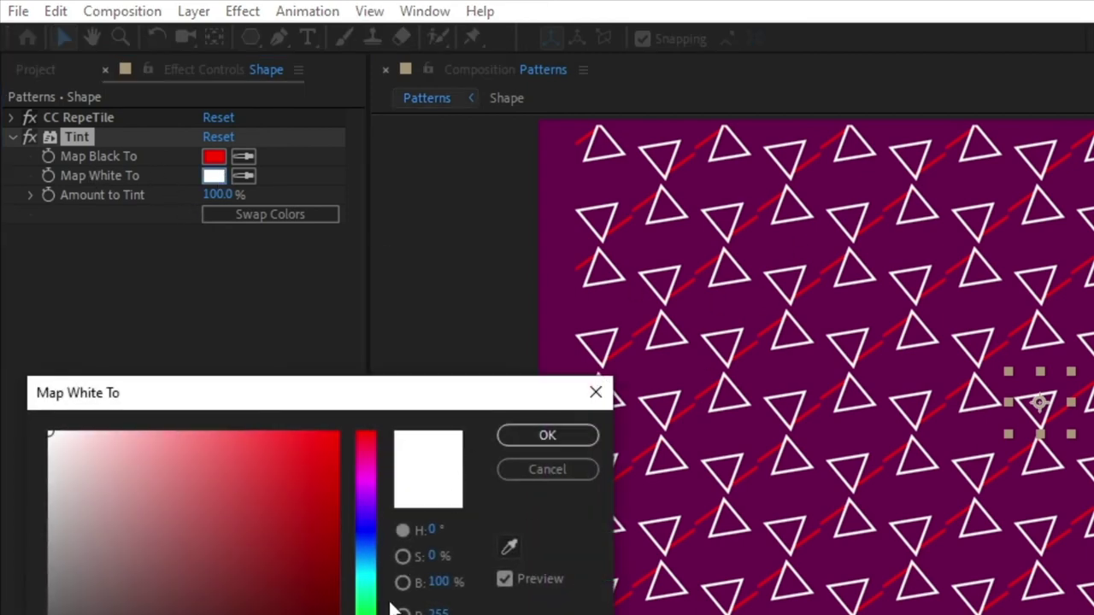
{"action": "mouse_move", "coordinate": [338, 433]}
{"action": "left_mouse_down"}
{"action": "mouse_move", "coordinate": [245, 576]}
{"action": "mouse_move", "coordinate": [349, 420]}
{"action": "mouse_move", "coordinate": [340, 431]}
{"action": "left_mouse_up"}
{"action": "left_click_drag", "start_coordinate": [262, 522], "coordinate": [339, 432]}
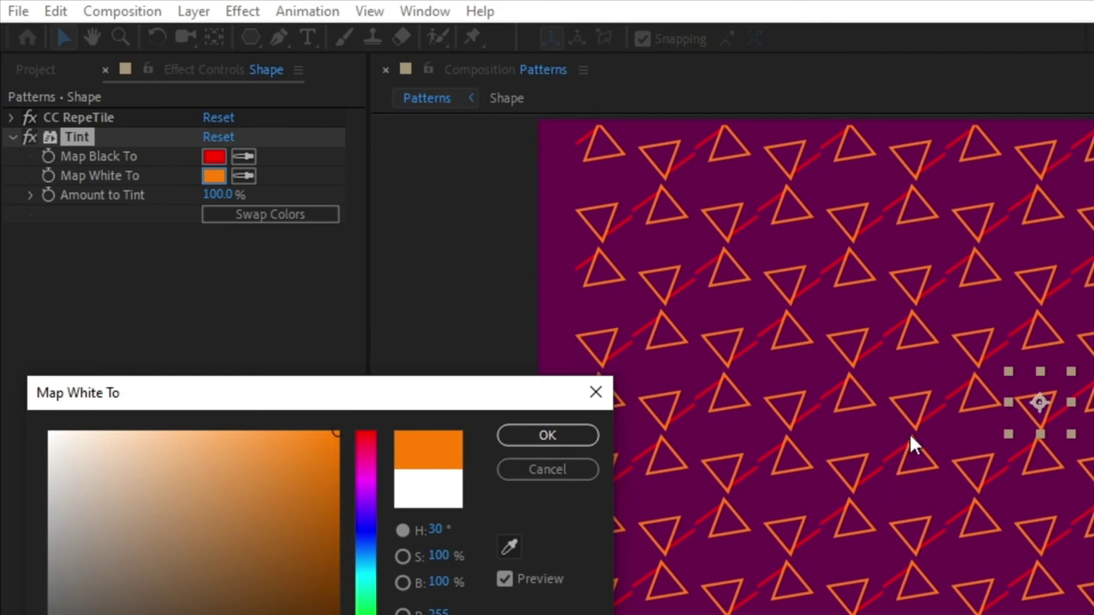
{"action": "left_click", "coordinate": [580, 434]}
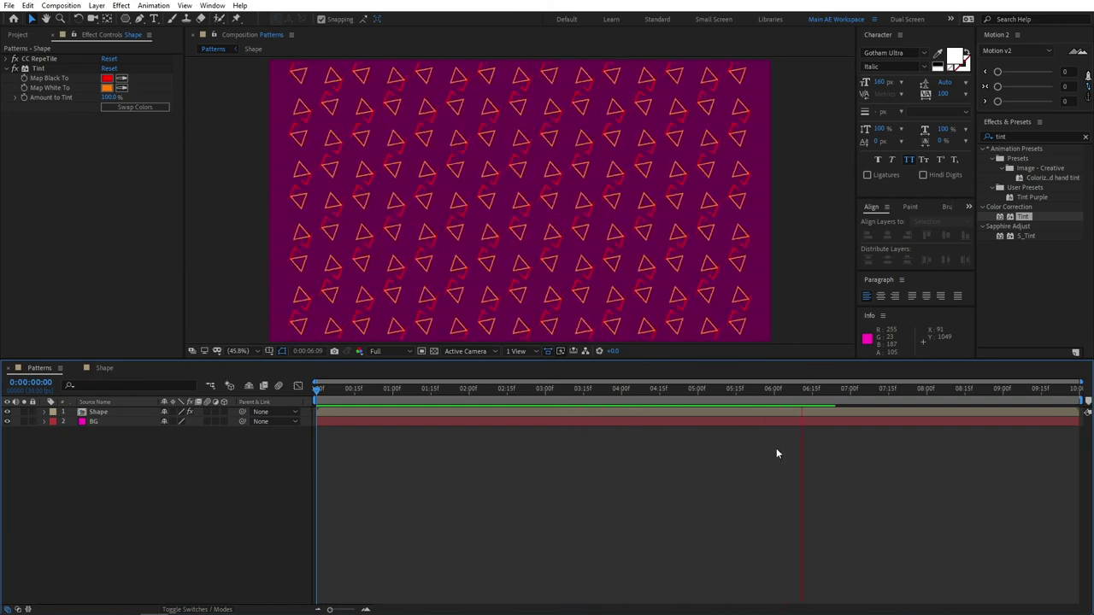
Stop the preview and set the BG layer's opacity to 25%.
{"action": "key", "text": "space"}
{"action": "left_click", "coordinate": [103, 422]}
{"action": "key", "text": "t"}
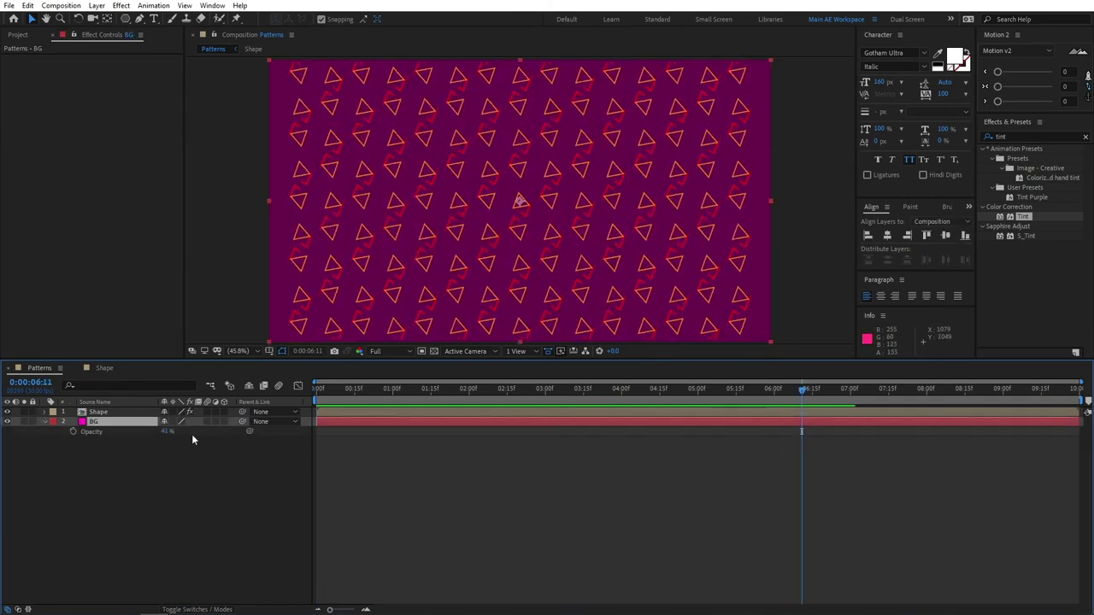
{"action": "left_click", "coordinate": [162, 432]}
{"action": "type", "text": "25"}
{"action": "key", "text": "Return"}
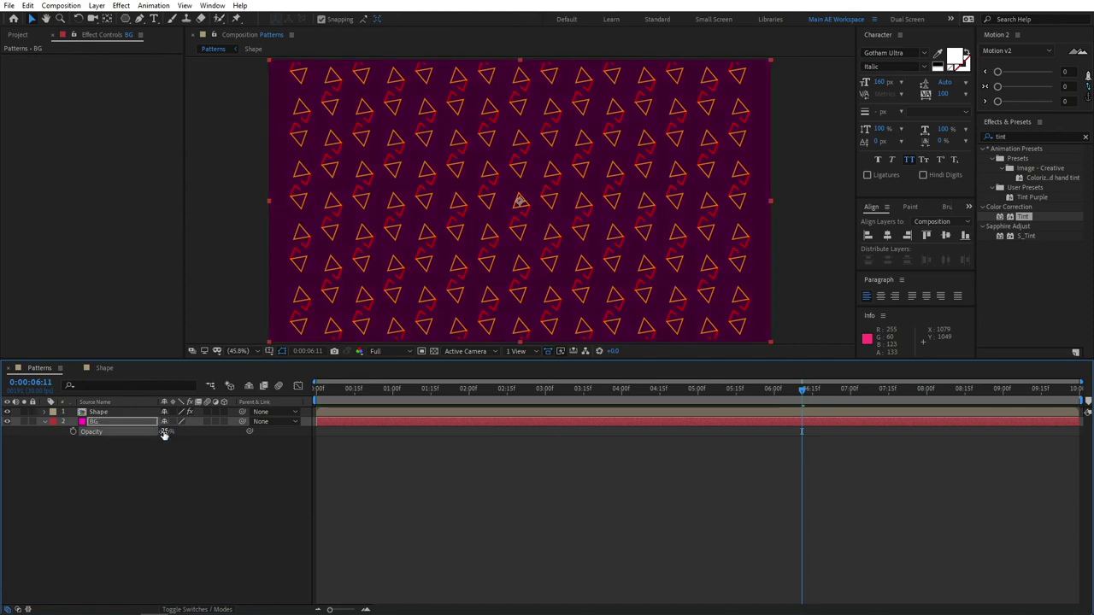
{"action": "left_click", "coordinate": [254, 477]}
Preview the tinted pattern over the darker background from the first frame and return to the start.
{"action": "left_click_drag", "start_coordinate": [333, 388], "coordinate": [318, 388]}
{"action": "key", "text": "space"}
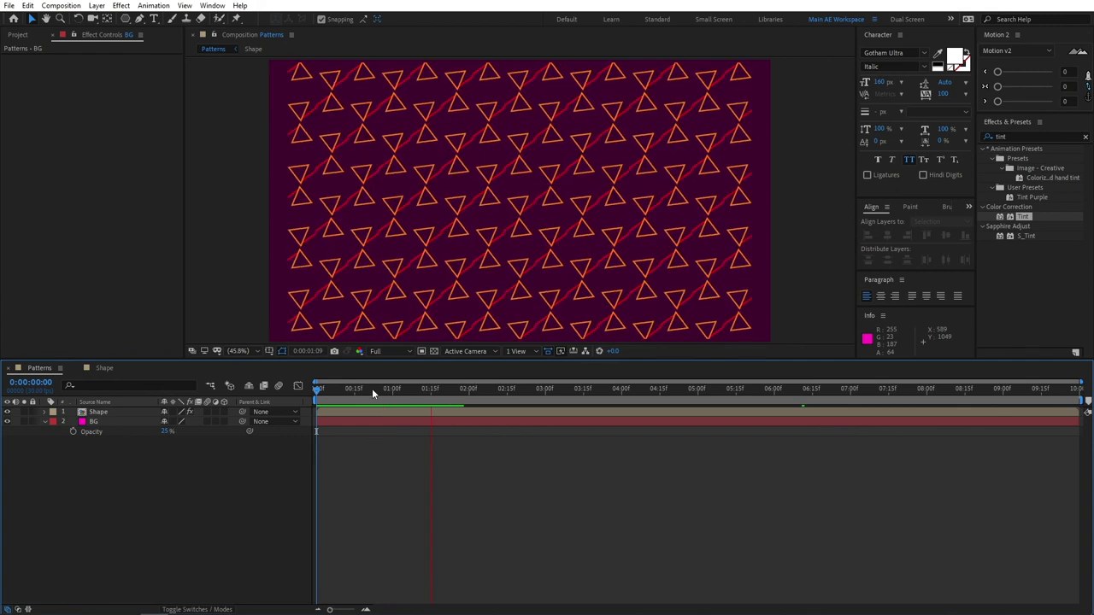
{"action": "key", "text": "space"}
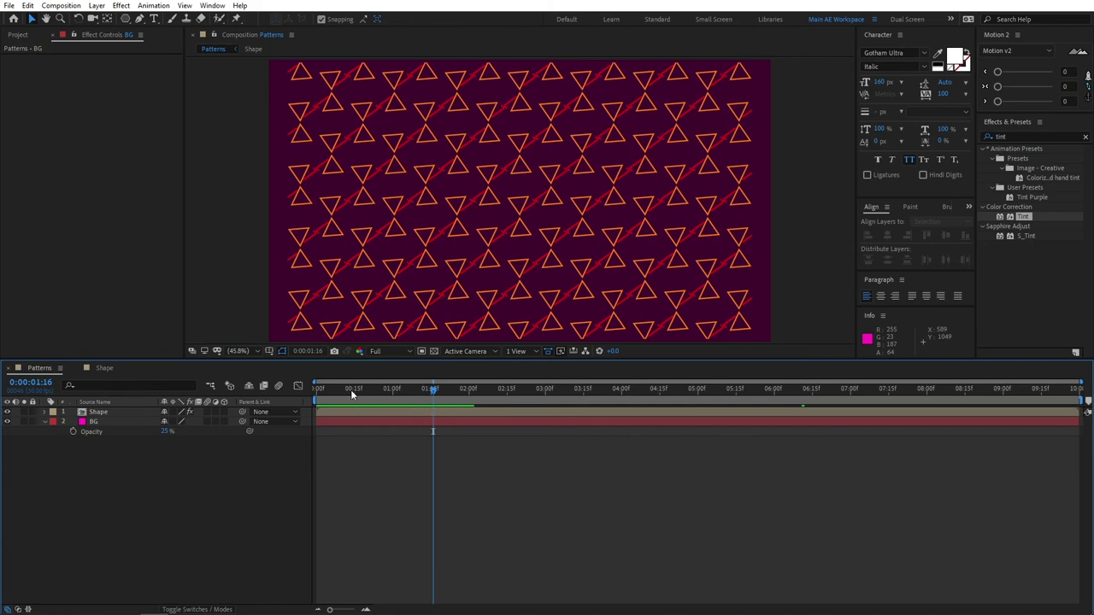
{"action": "left_click_drag", "start_coordinate": [350, 390], "coordinate": [318, 389]}
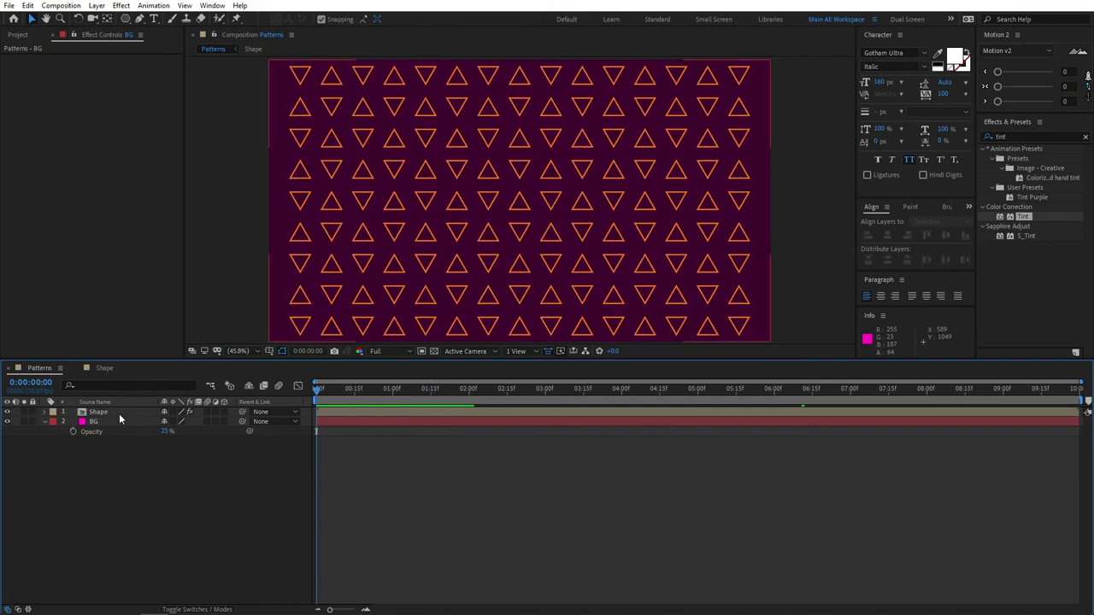
Scale the Shape layer to 23%.
{"action": "left_click", "coordinate": [119, 413]}
{"action": "key", "text": "s"}
{"action": "left_click_drag", "start_coordinate": [180, 421], "coordinate": [166, 430]}
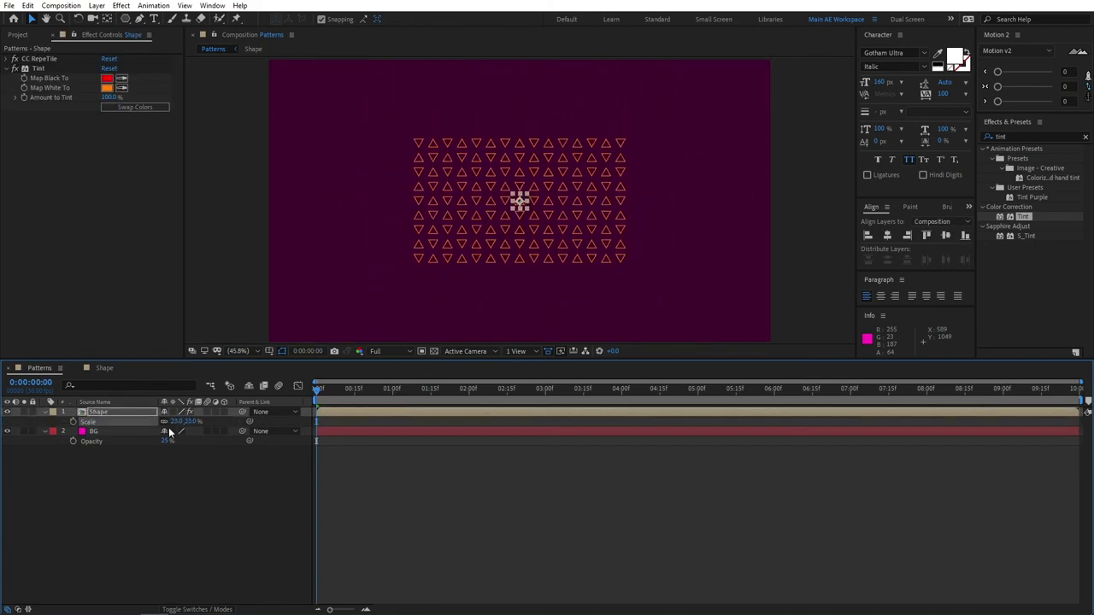
{"action": "left_click", "coordinate": [116, 412]}
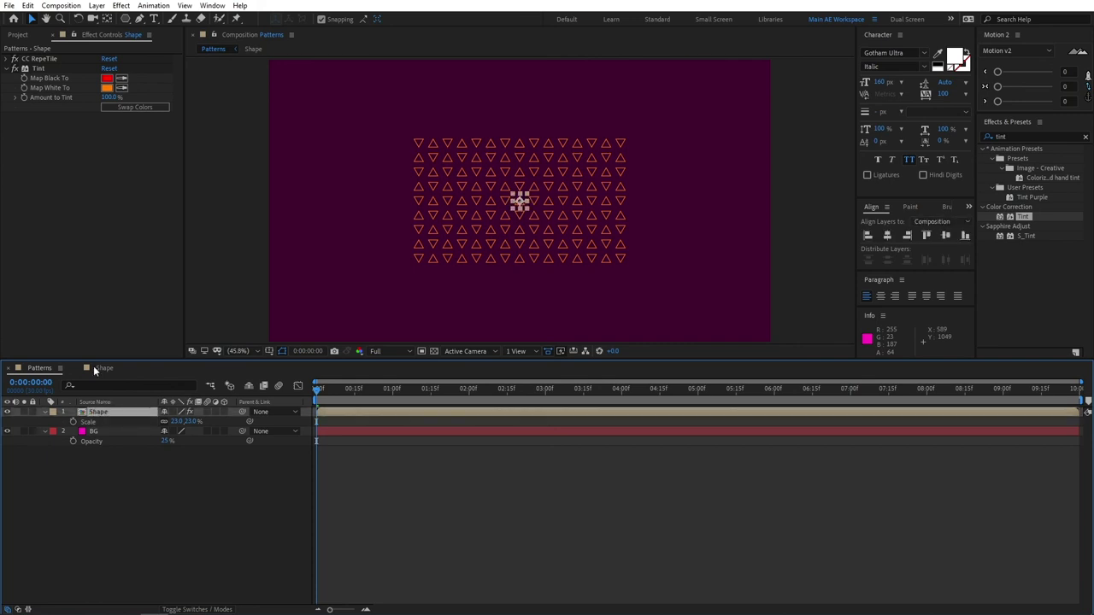
Extend the Shape layer's CC RepeTile tiling to 3756 right, 3544 left, 2839 down and 1799 up.
{"action": "left_click", "coordinate": [7, 64]}
{"action": "left_click", "coordinate": [14, 58]}
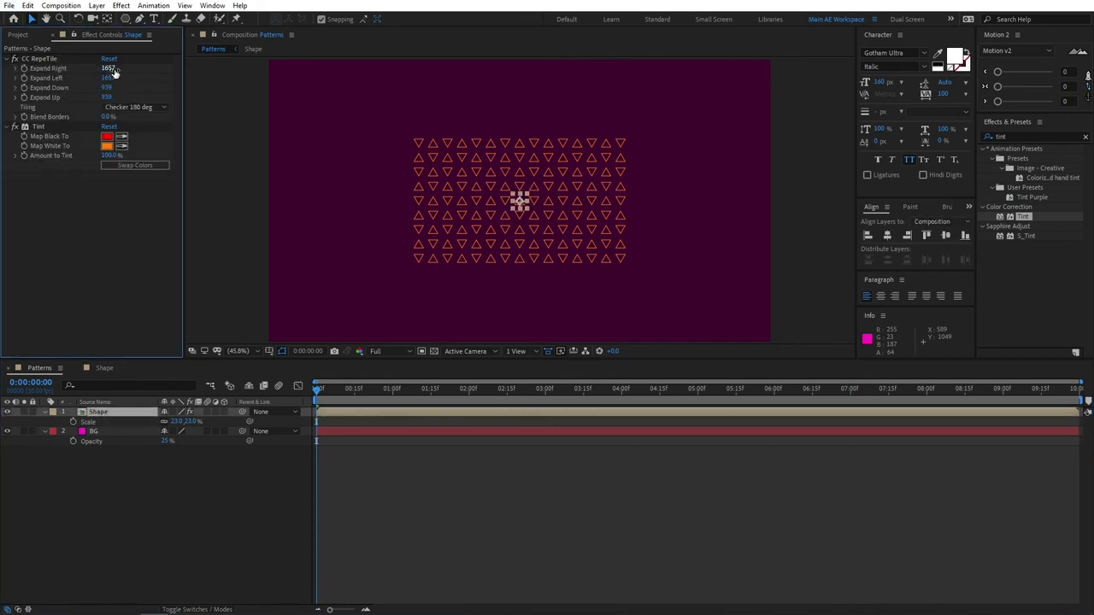
{"action": "left_click_drag", "start_coordinate": [108, 68], "coordinate": [188, 67]}
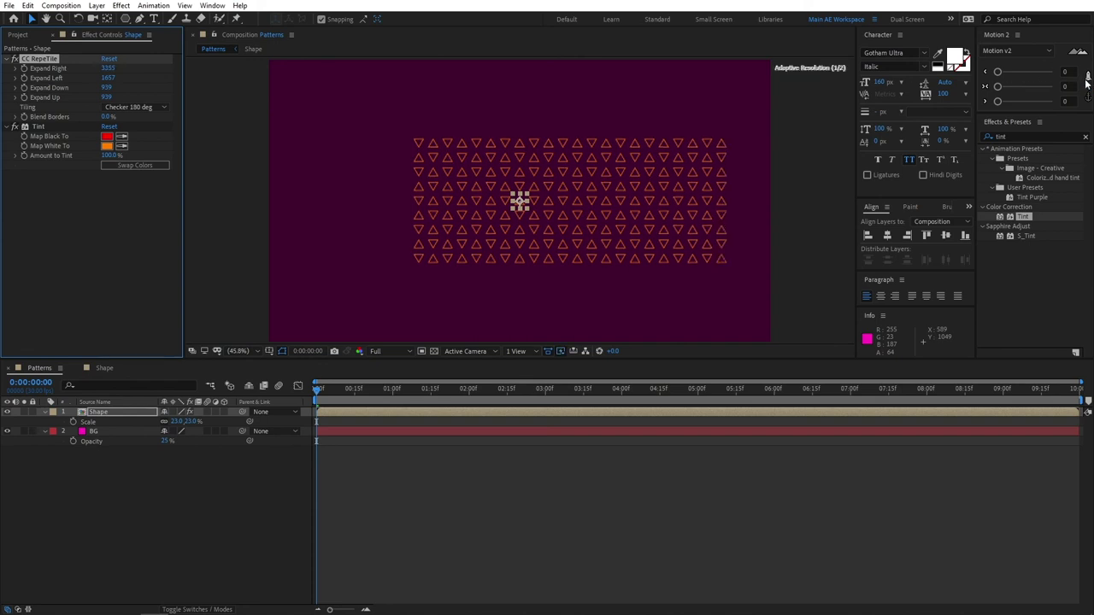
{"action": "left_click_drag", "start_coordinate": [107, 77], "coordinate": [154, 96]}
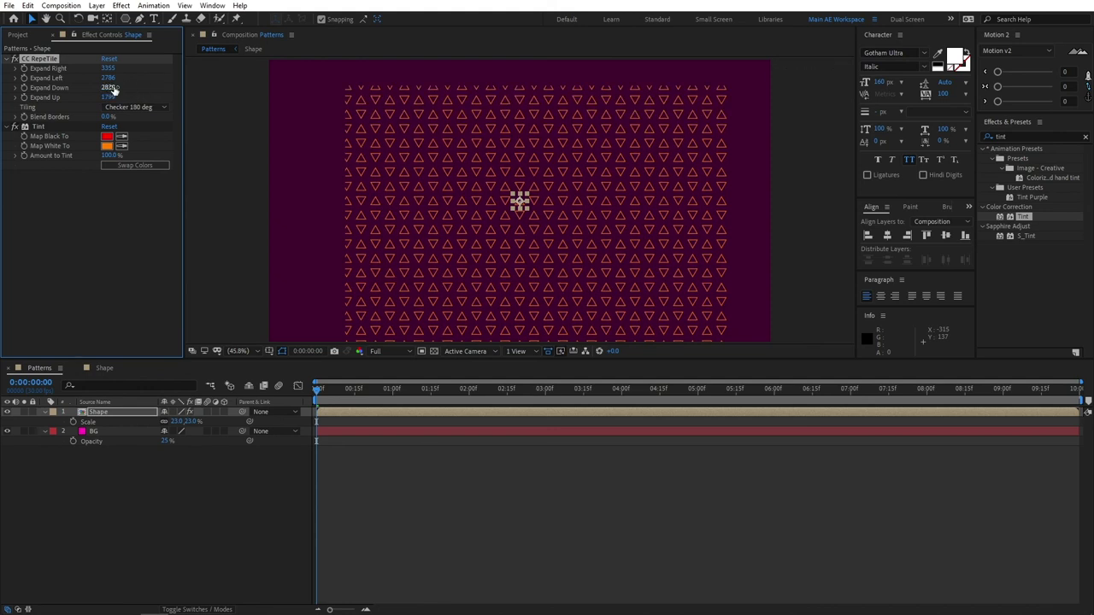
{"action": "left_click_drag", "start_coordinate": [108, 67], "coordinate": [530, 75]}
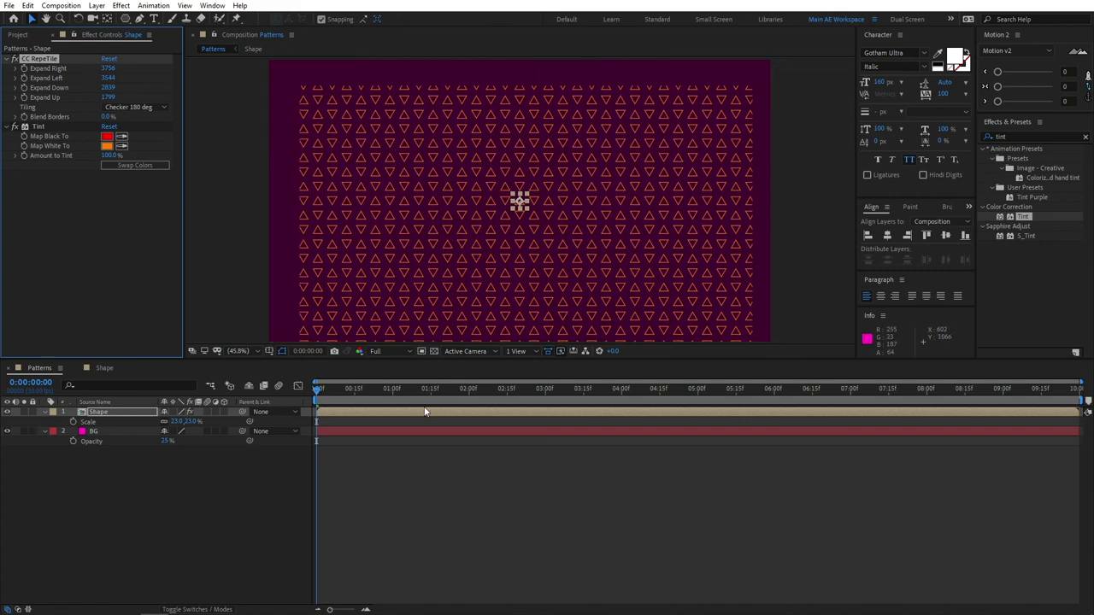
{"action": "left_click", "coordinate": [259, 503]}
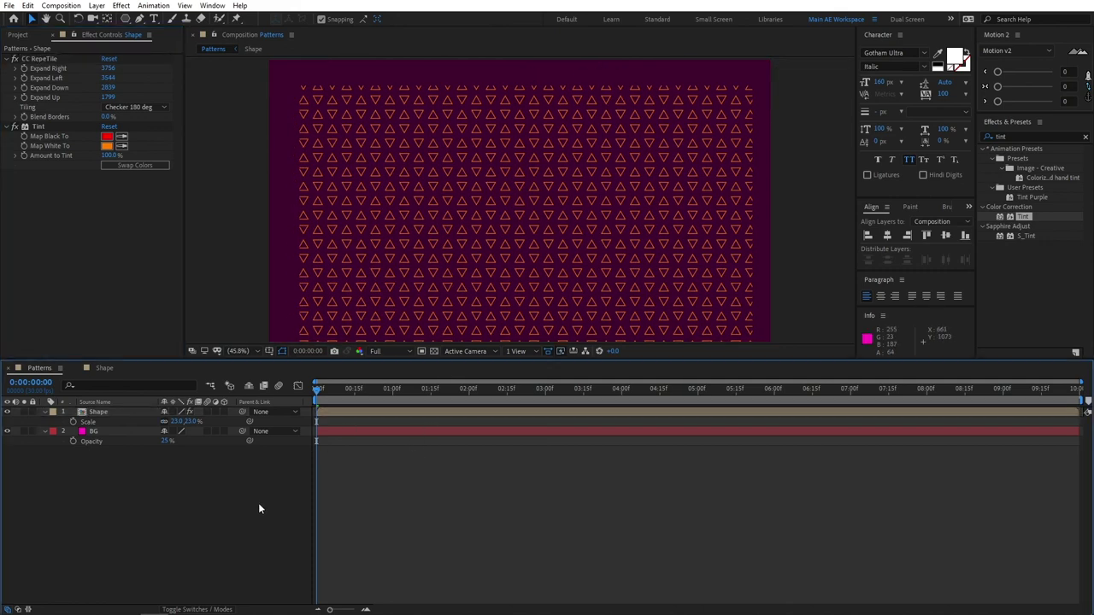
Set the Shape layer's scale to 34% and preview the denser pattern.
{"action": "left_click_drag", "start_coordinate": [178, 421], "coordinate": [182, 422]}
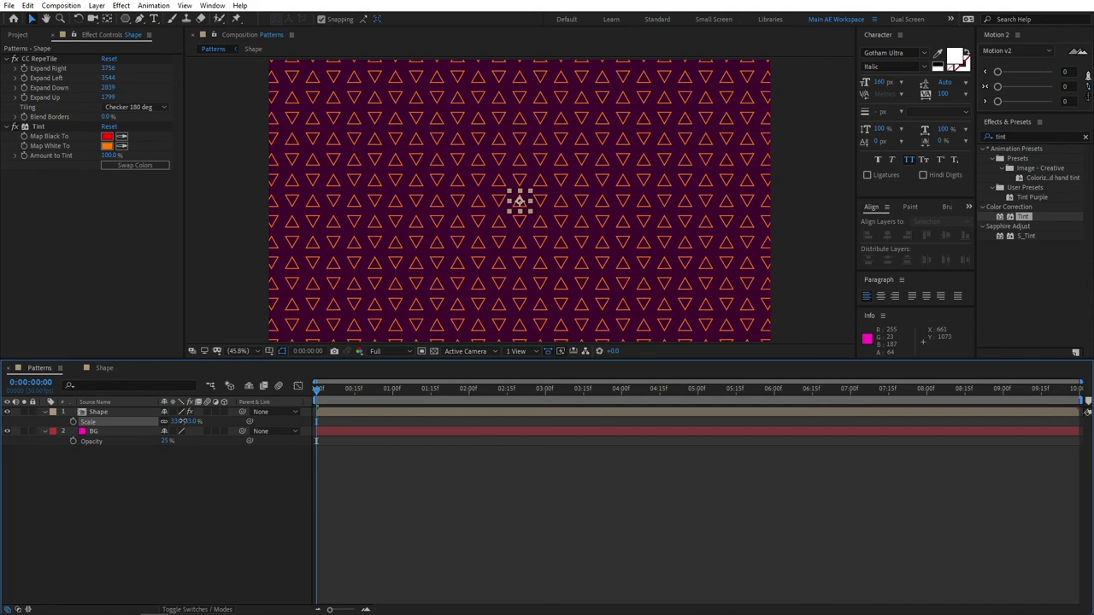
{"action": "key", "text": "space"}
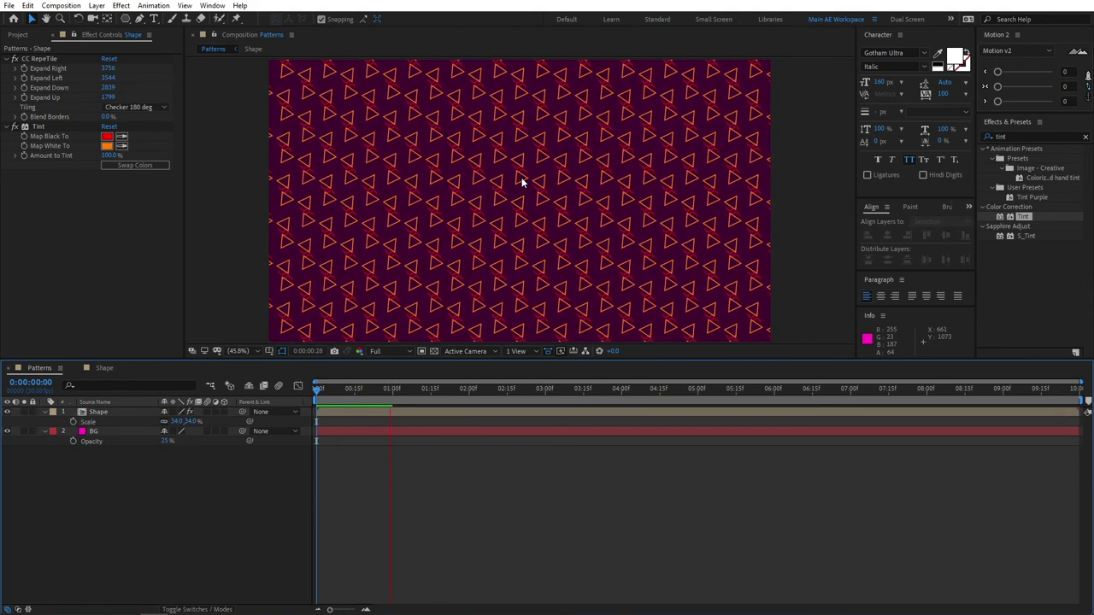
{"action": "key", "text": "space"}
{"action": "key", "text": "space"}
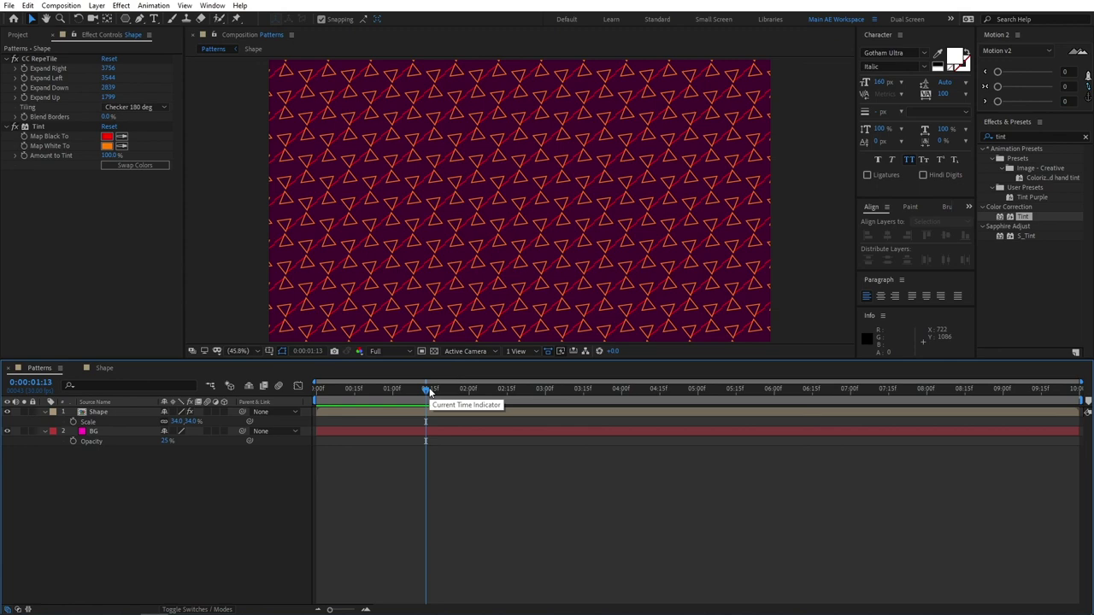
Scrub between about 0:00:01:06 and 0:00:01:15 to examine how the lines connect the triangles, and return near the start.
{"action": "left_click_drag", "start_coordinate": [429, 390], "coordinate": [408, 386]}
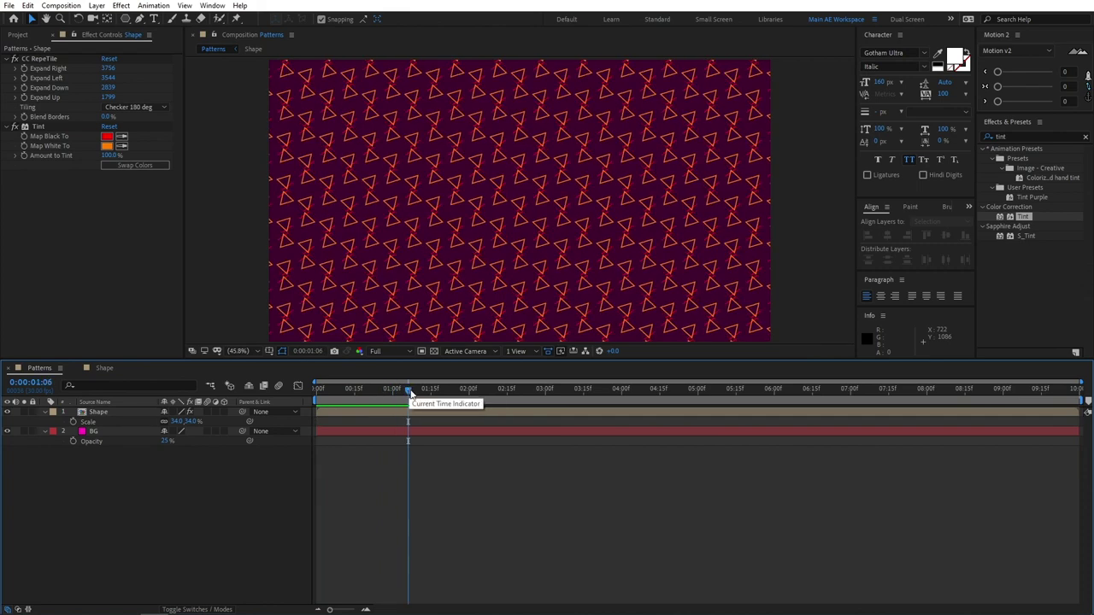
{"action": "mouse_move", "coordinate": [407, 390]}
{"action": "left_mouse_down"}
{"action": "mouse_move", "coordinate": [316, 390]}
{"action": "mouse_move", "coordinate": [429, 390]}
{"action": "left_mouse_up"}
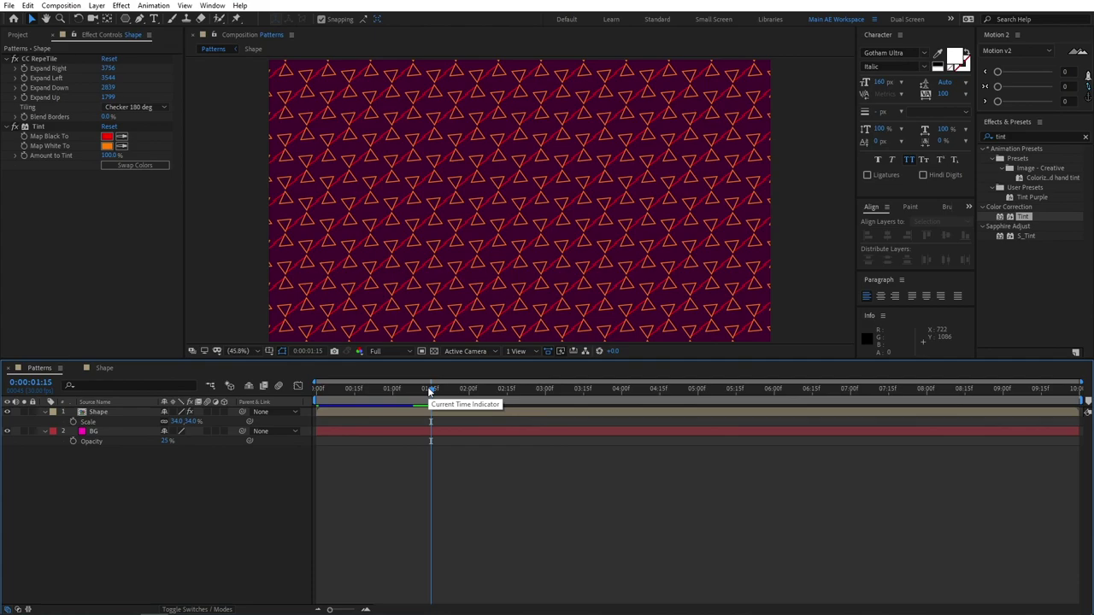
{"action": "key", "text": "space"}
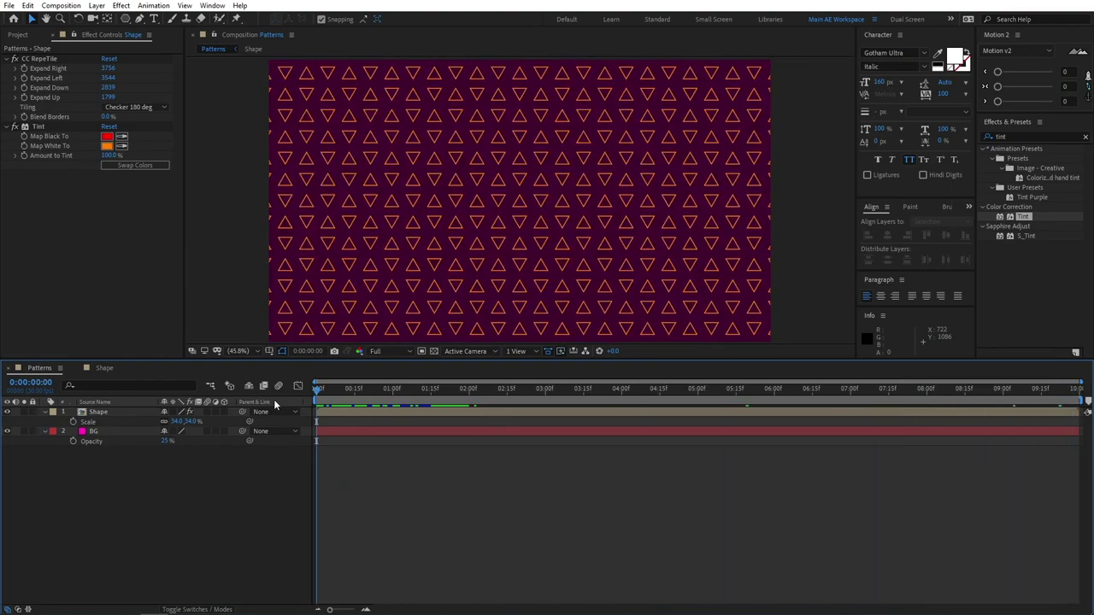
{"action": "left_click_drag", "start_coordinate": [324, 394], "coordinate": [370, 409]}
{"action": "left_click", "coordinate": [321, 392]}
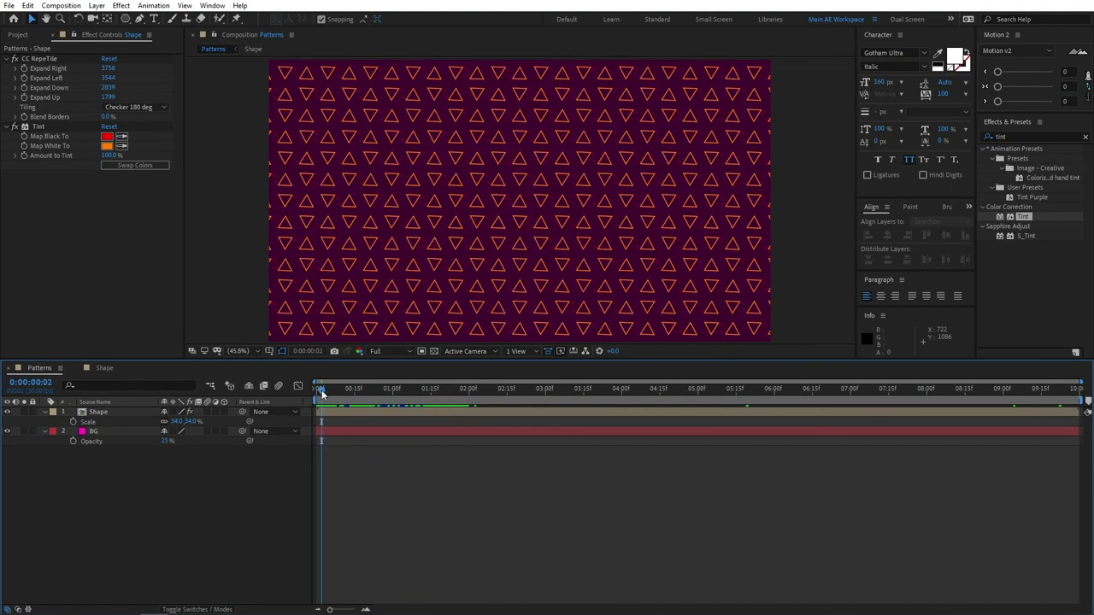
Collapse the Shape and BG layer properties and preview the pattern from the first frame to 0:00:02:13.
{"action": "left_click", "coordinate": [45, 412]}
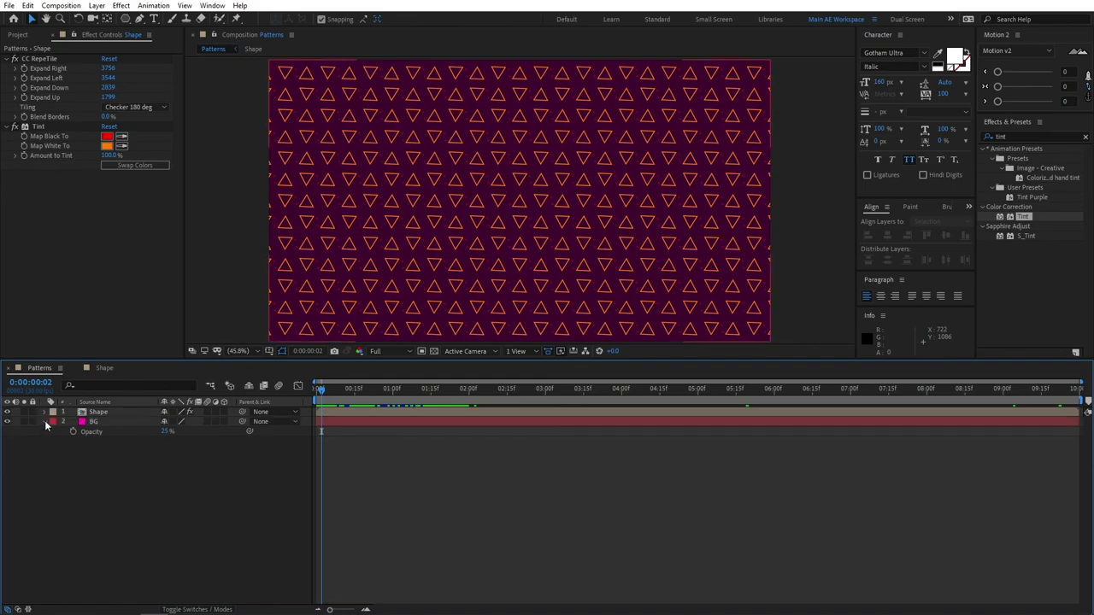
{"action": "mouse_move", "coordinate": [322, 391]}
{"action": "left_mouse_down"}
{"action": "mouse_move", "coordinate": [473, 395]}
{"action": "mouse_move", "coordinate": [487, 379]}
{"action": "mouse_move", "coordinate": [519, 381]}
{"action": "mouse_move", "coordinate": [323, 383]}
{"action": "mouse_move", "coordinate": [406, 399]}
{"action": "mouse_move", "coordinate": [316, 395]}
{"action": "left_mouse_up"}
{"action": "key", "text": "space"}
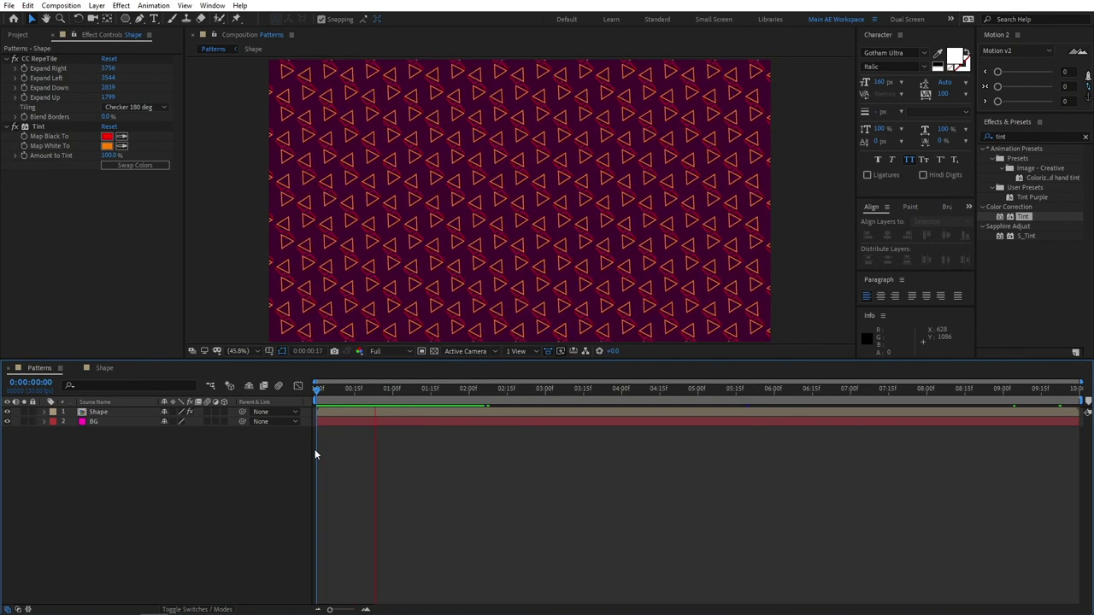
{"action": "key", "text": "space"}
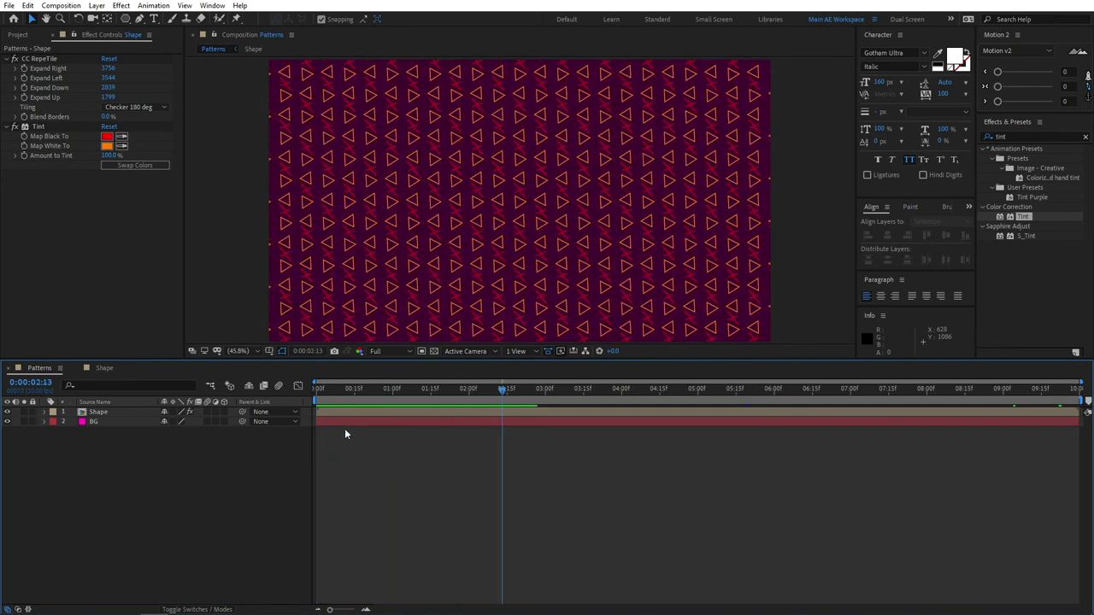
Collapse the CC RepeTile and Tint settings of the Shape layer.
{"action": "left_click", "coordinate": [15, 58]}
{"action": "left_click", "coordinate": [15, 68]}
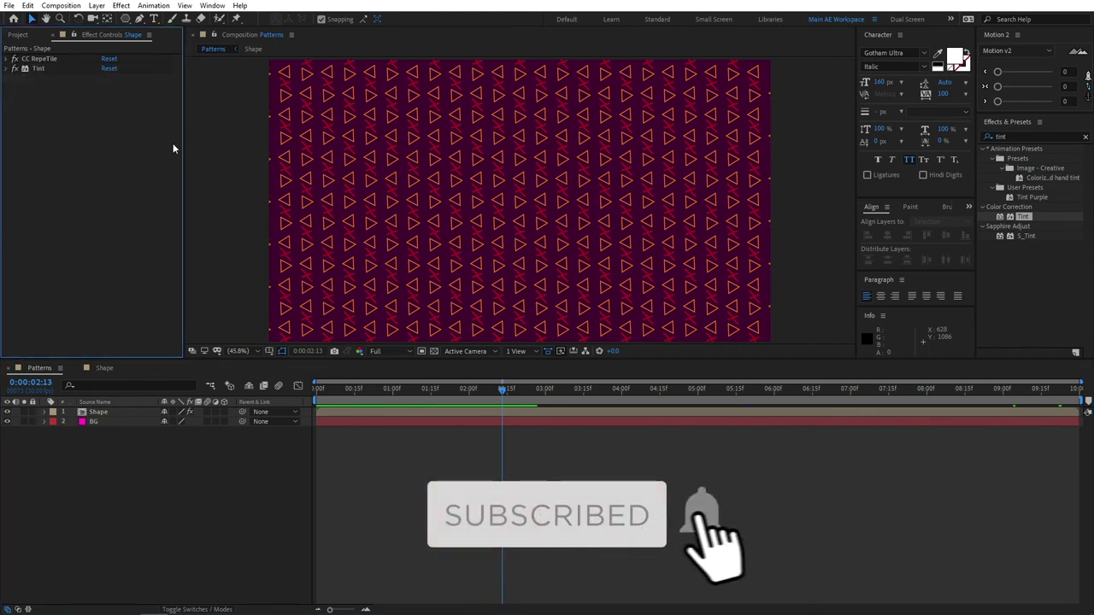